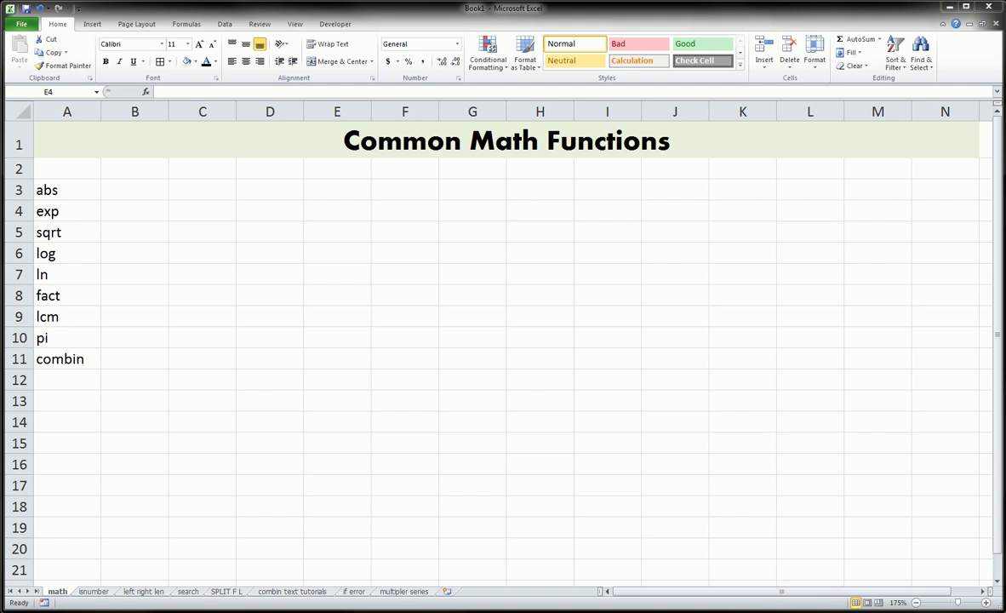
Enter the description "absolute" in B3 beside the abs entry of the function list
left_click_drag(49, 193, 46, 357)
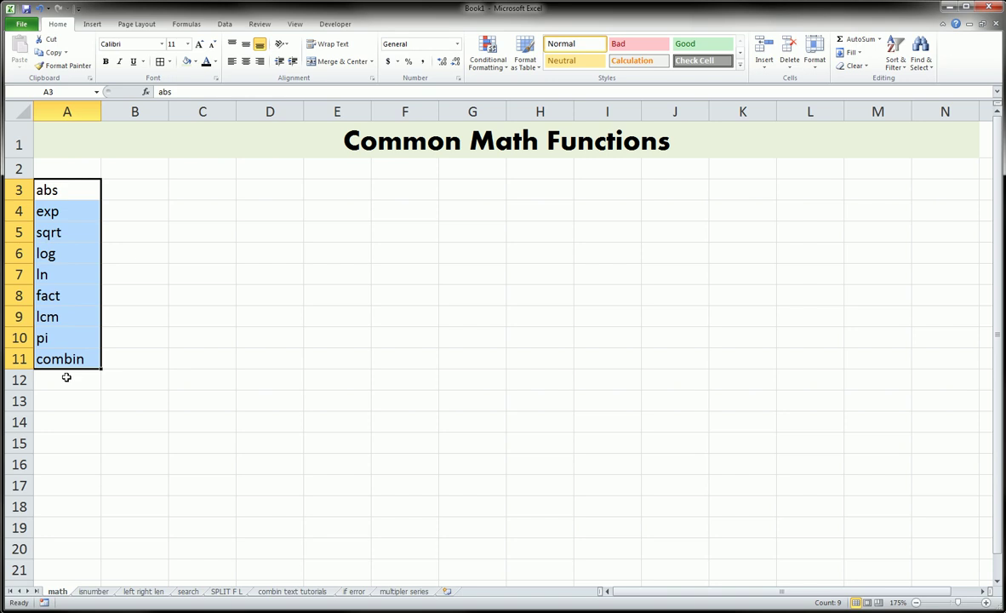
left_click(66, 377)
left_click(69, 193)
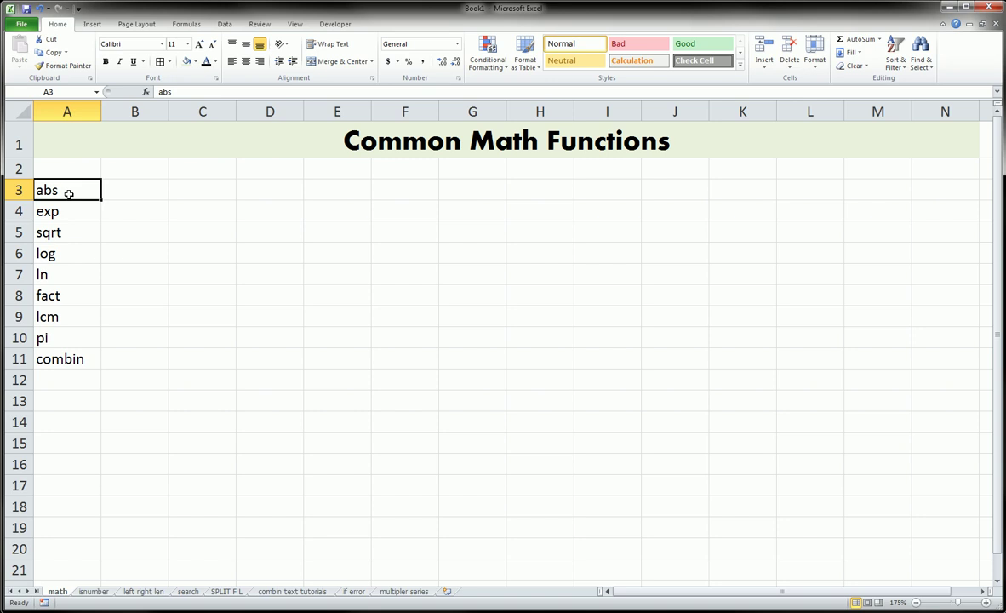
left_click(138, 183)
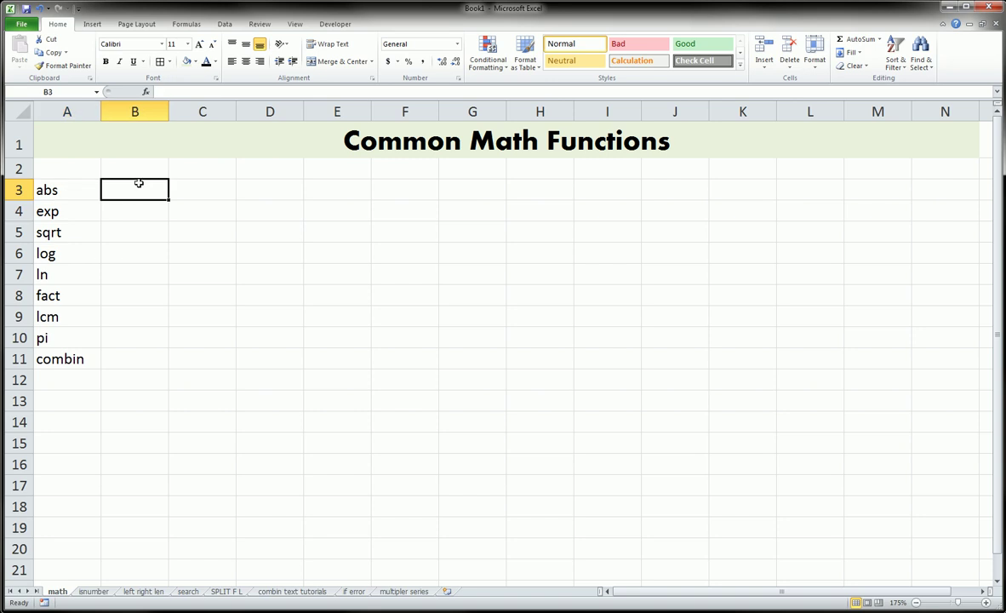
type("abs")
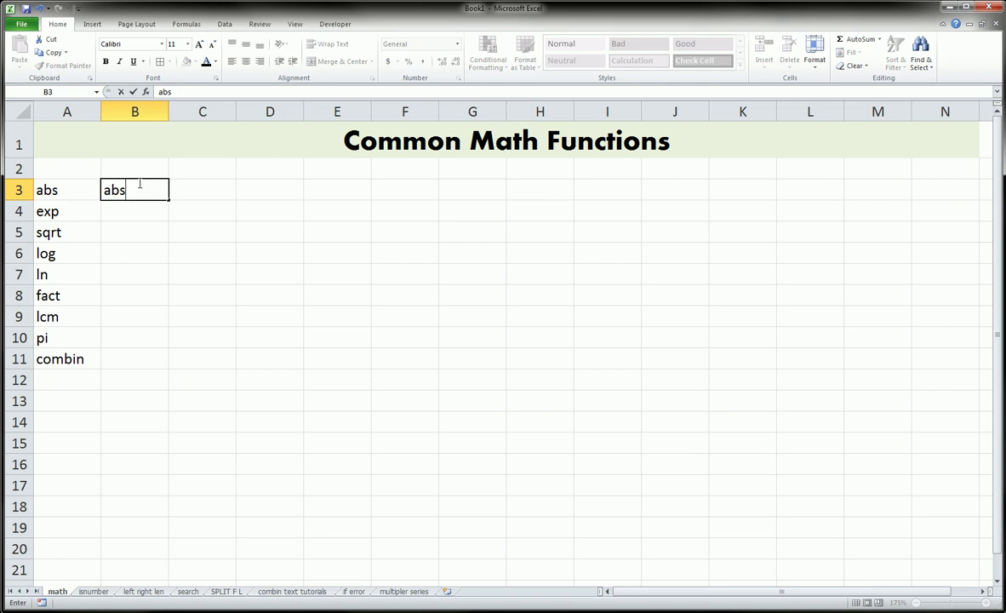
type("olute")
key("Tab")
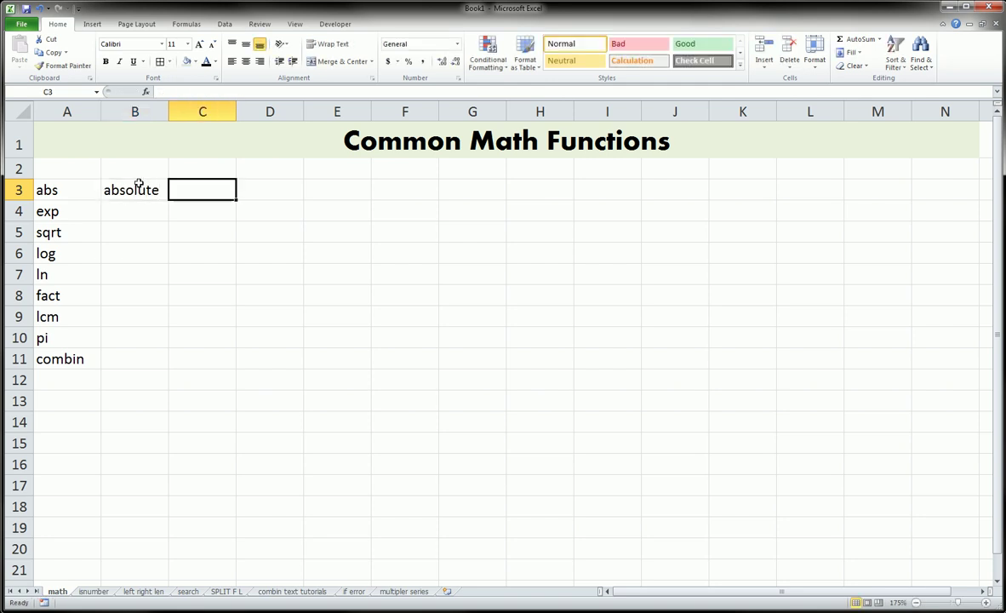
type("=abs")
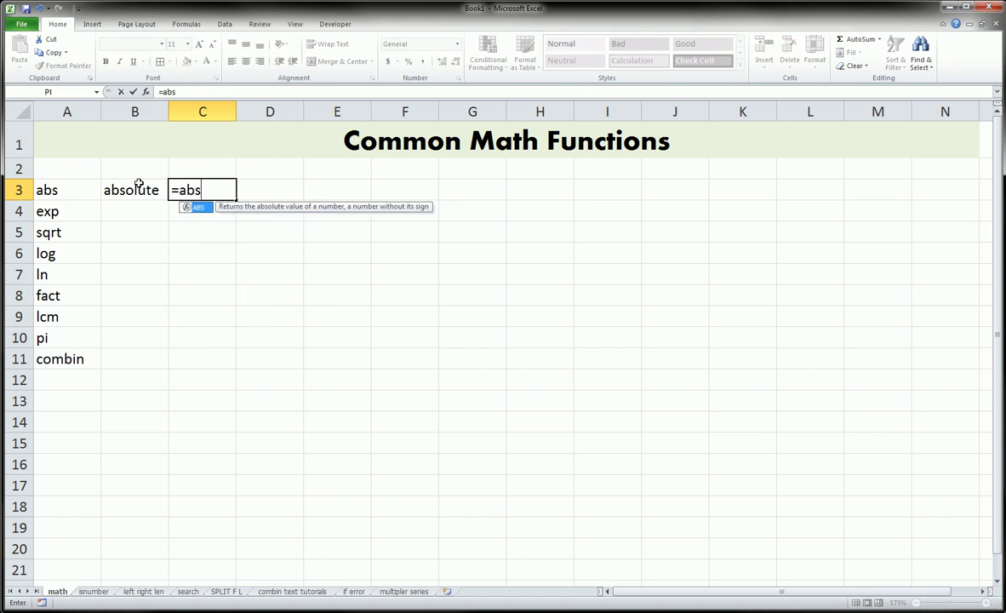
type("(")
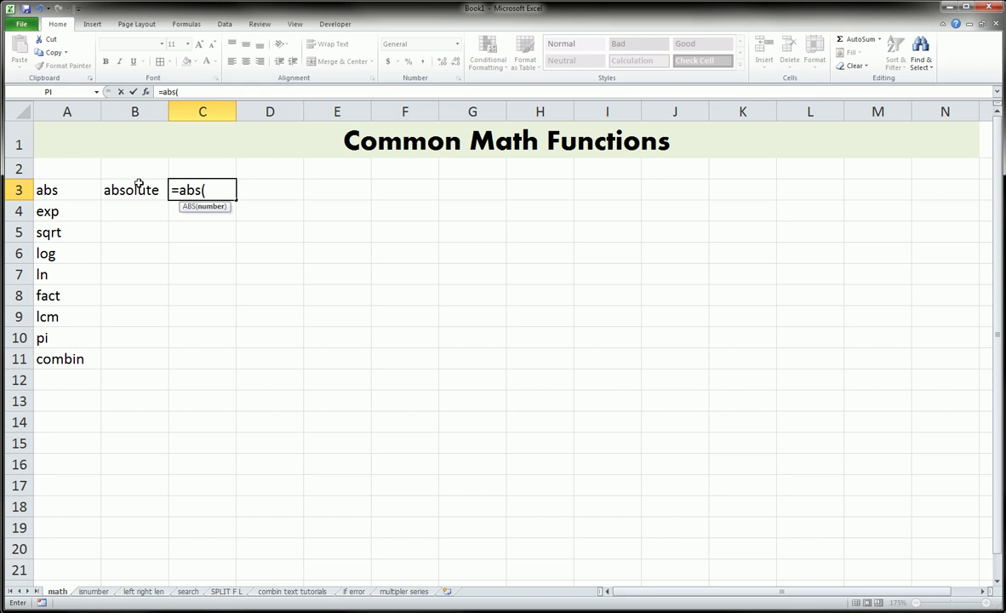
type(")")
key("Escape")
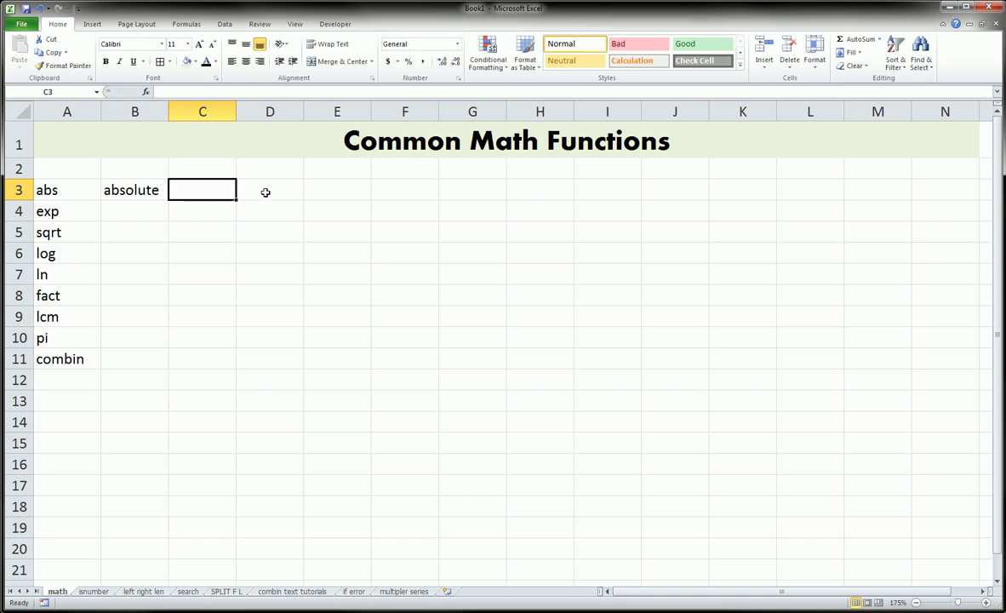
Handwrite the on-screen annotations |-a| = a and √a² beside row 3 and clear them
left_click(259, 195)
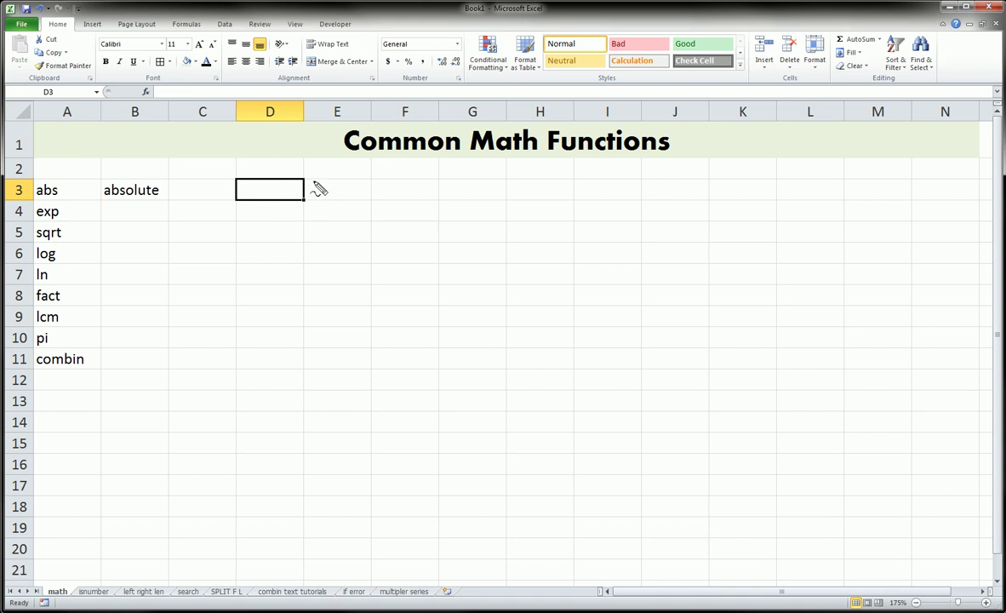
mouse_move(312, 181)
left_mouse_down()
mouse_move(313, 199)
mouse_move(361, 201)
left_mouse_up()
mouse_move(344, 183)
left_mouse_down()
mouse_move(348, 195)
mouse_move(383, 186)
mouse_move(383, 195)
mouse_move(416, 198)
left_mouse_up()
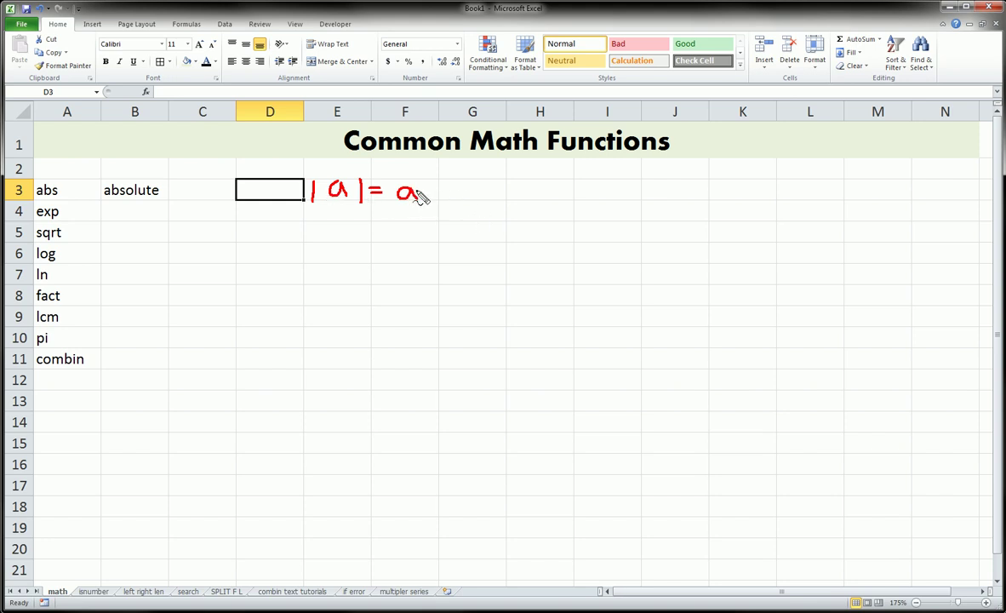
left_click_drag(314, 192, 327, 191)
left_click_drag(359, 178, 358, 204)
mouse_move(473, 195)
left_mouse_down()
mouse_move(494, 198)
mouse_move(552, 173)
mouse_move(539, 189)
mouse_move(546, 182)
left_mouse_up()
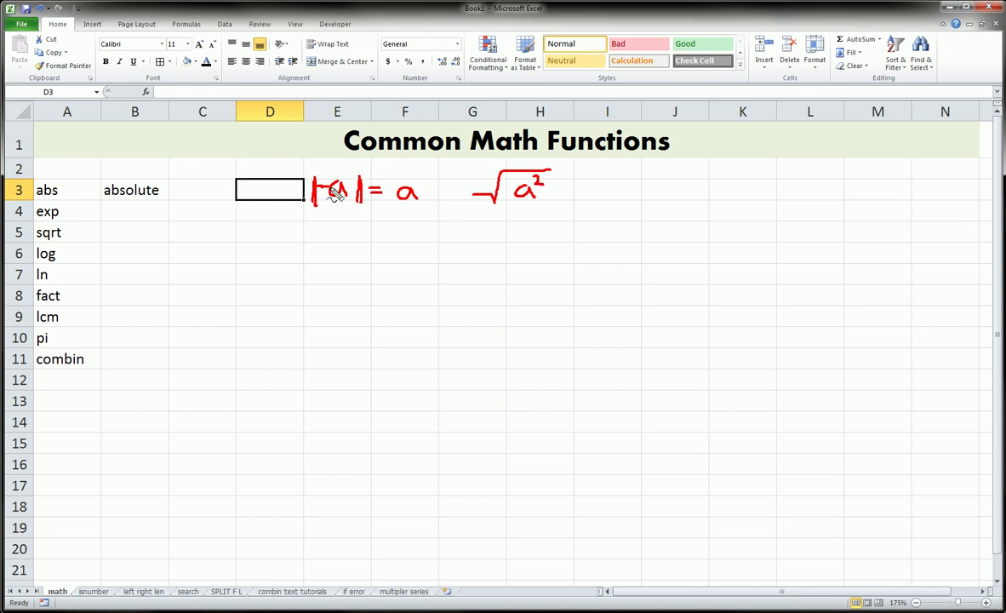
mouse_move(323, 174)
left_mouse_down()
mouse_move(313, 179)
mouse_move(323, 203)
mouse_move(347, 181)
mouse_move(332, 172)
left_mouse_up()
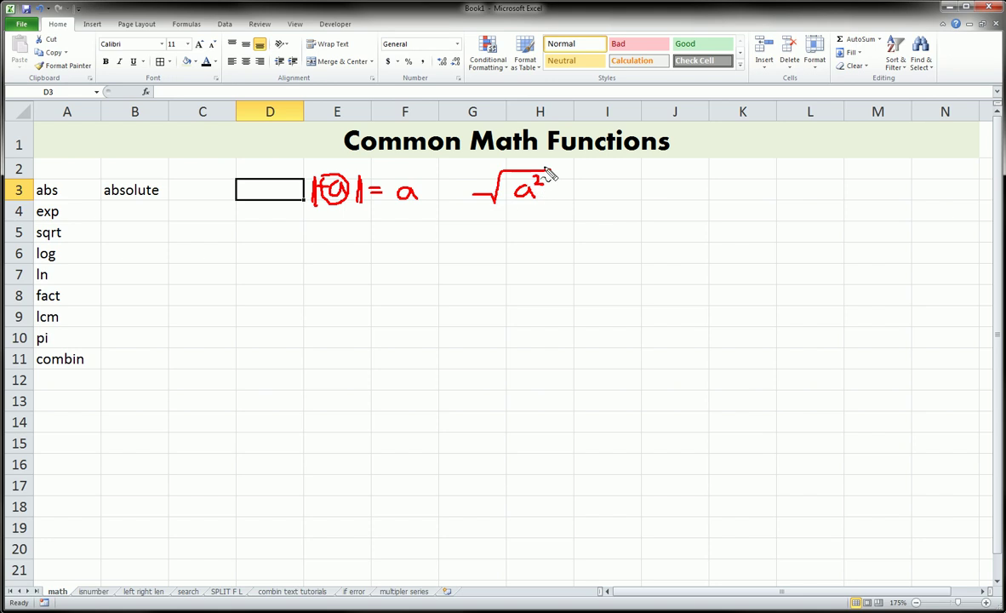
left_click_drag(416, 178, 413, 192)
key("Escape")
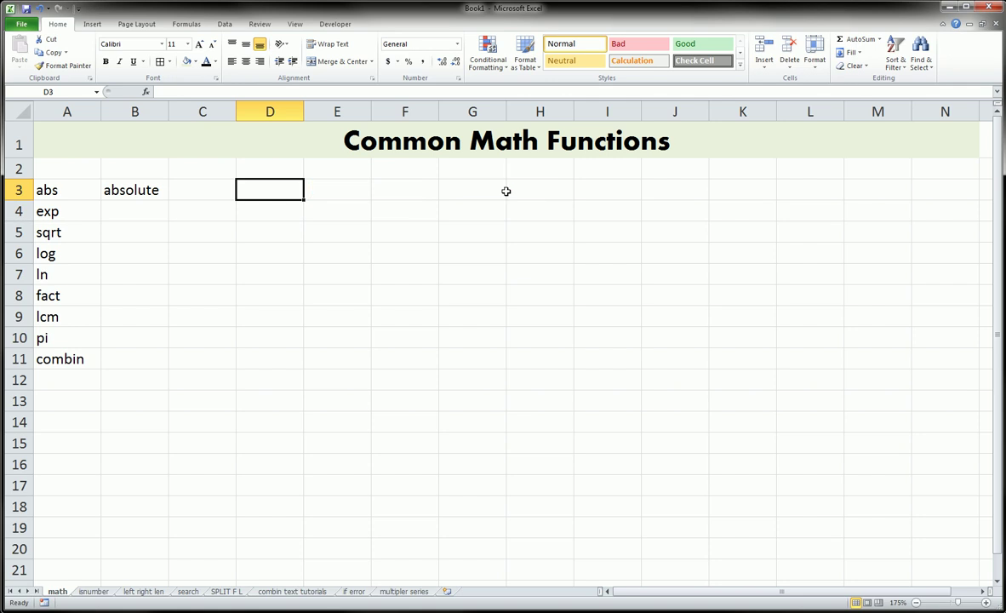
Enter the sample values 5, -5, 1 and -.5 in cells G3 through J3
left_click(220, 185)
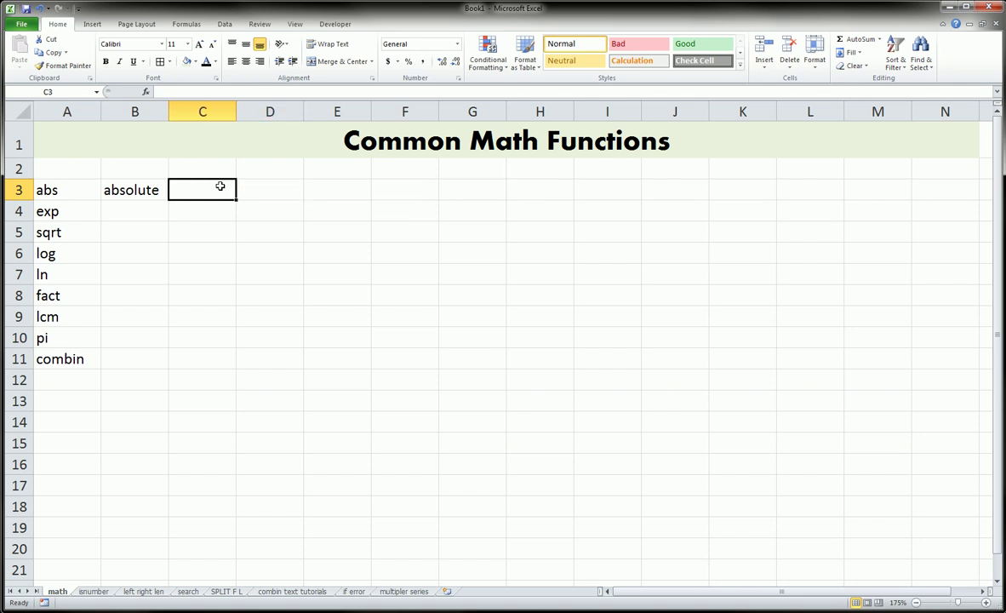
key("Right")
key("Right")
key("Right")
key("Right")
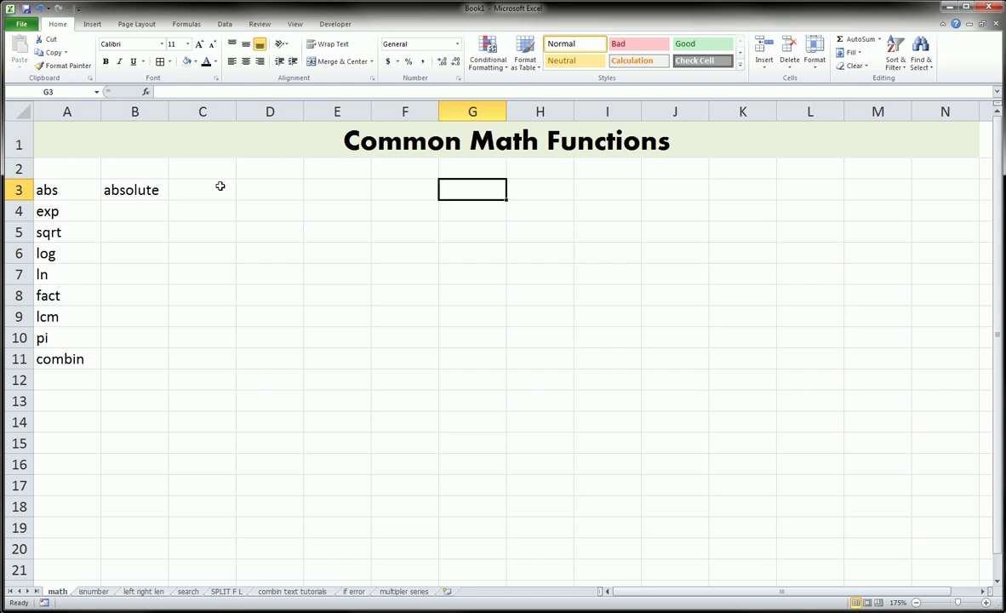
type("5")
key("Right")
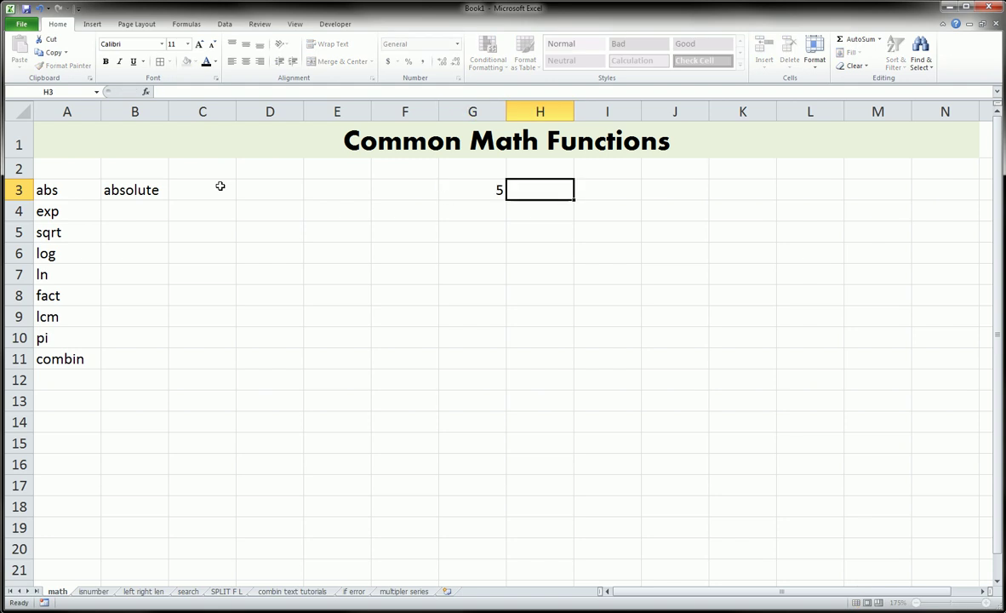
type("-5")
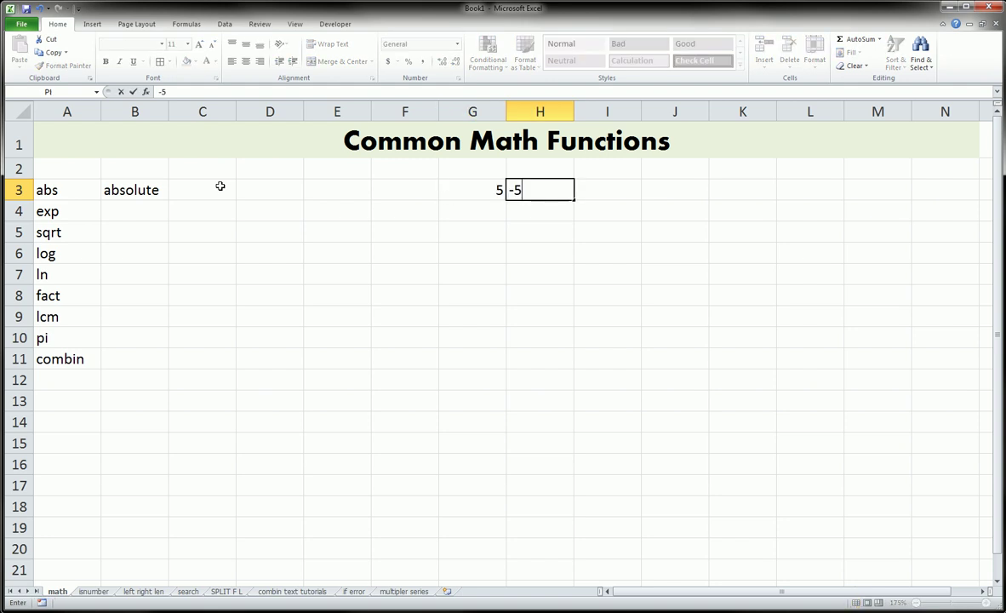
key("Right")
type("1")
key("Right")
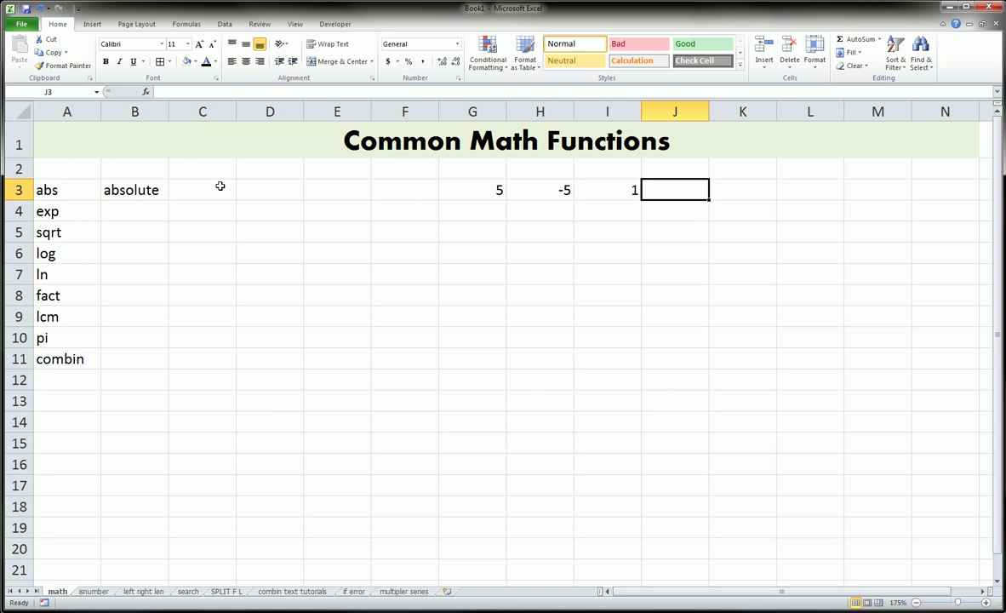
type("-.5")
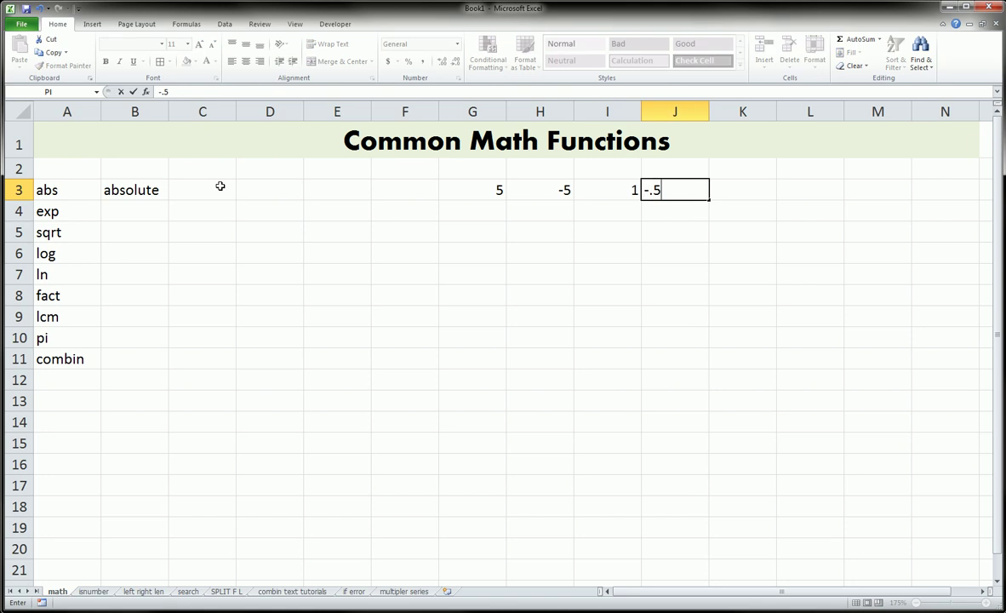
key("Return")
Write the formula =abs(G3) in G4, below the first sample value
key("Left")
key("Left")
key("Left")
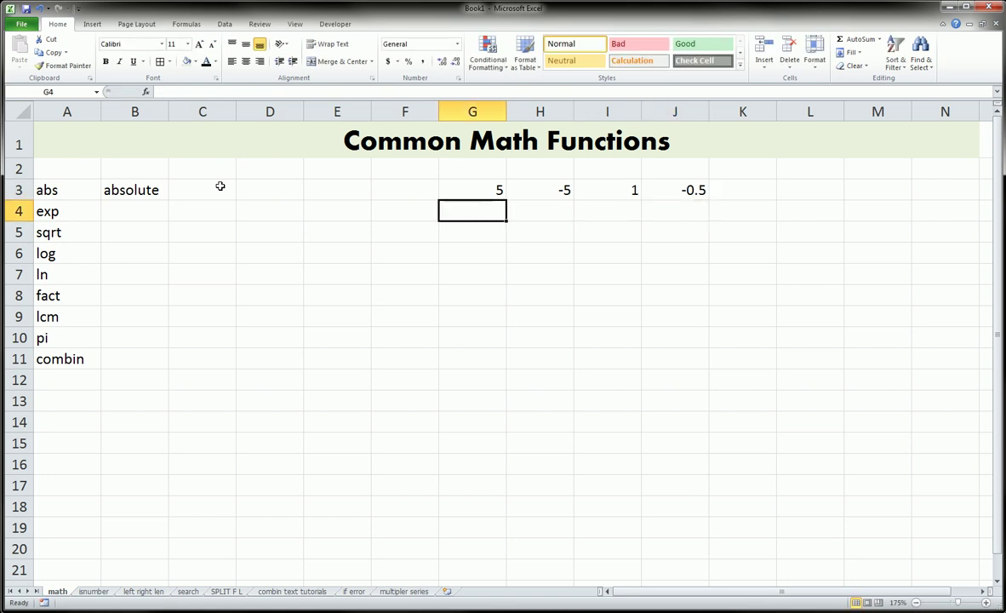
type("=a")
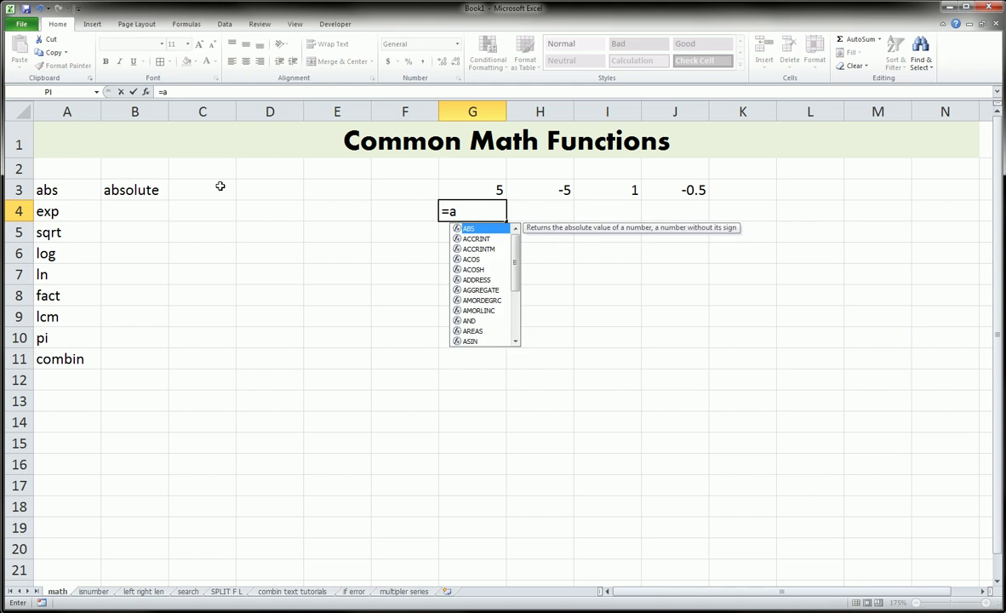
type("bs(")
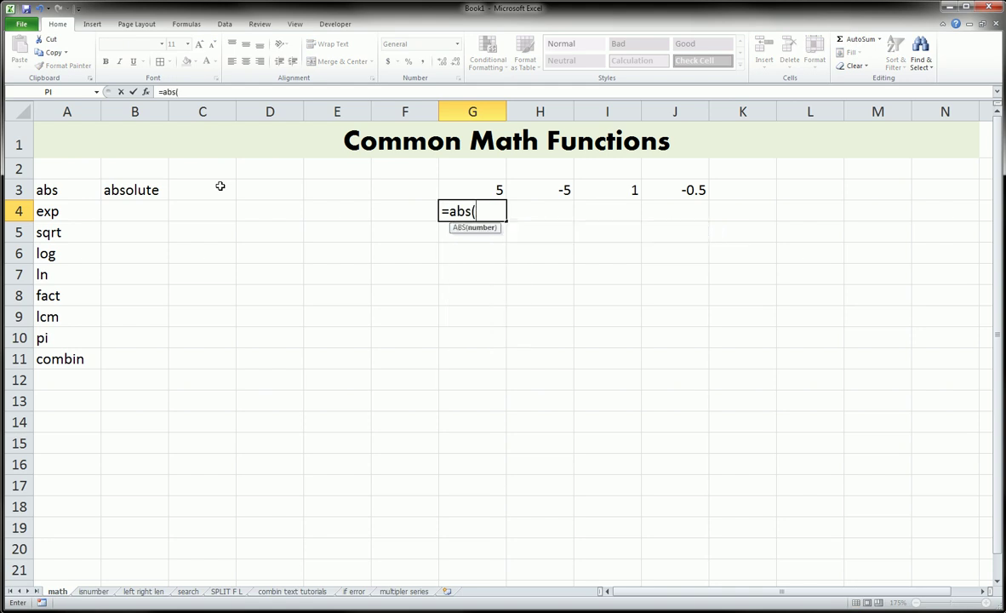
left_click(451, 183)
type(")")
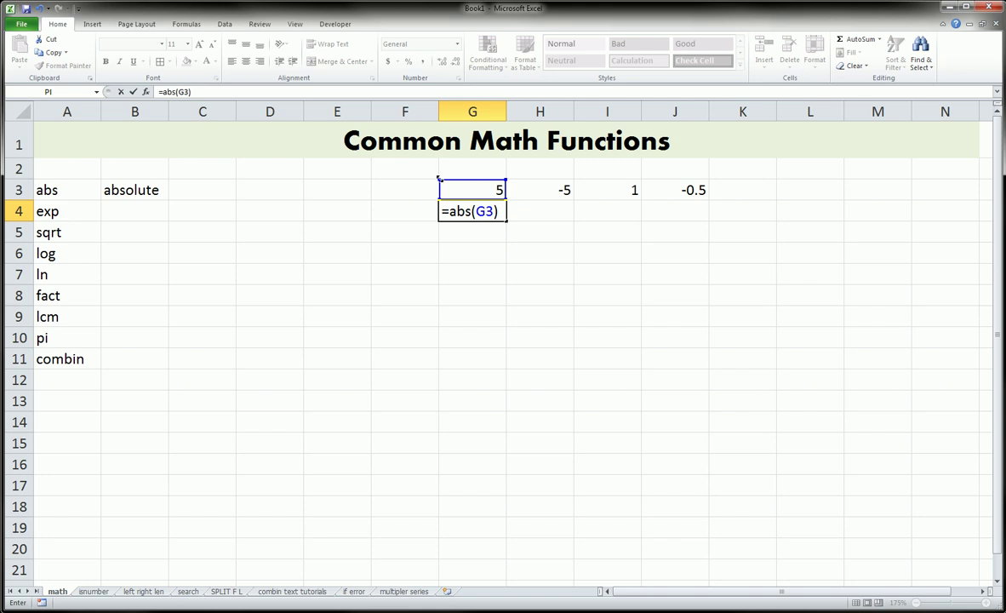
Try the literal number 5 as the ABS argument in G4 instead of the cell reference
key("BackSpace")
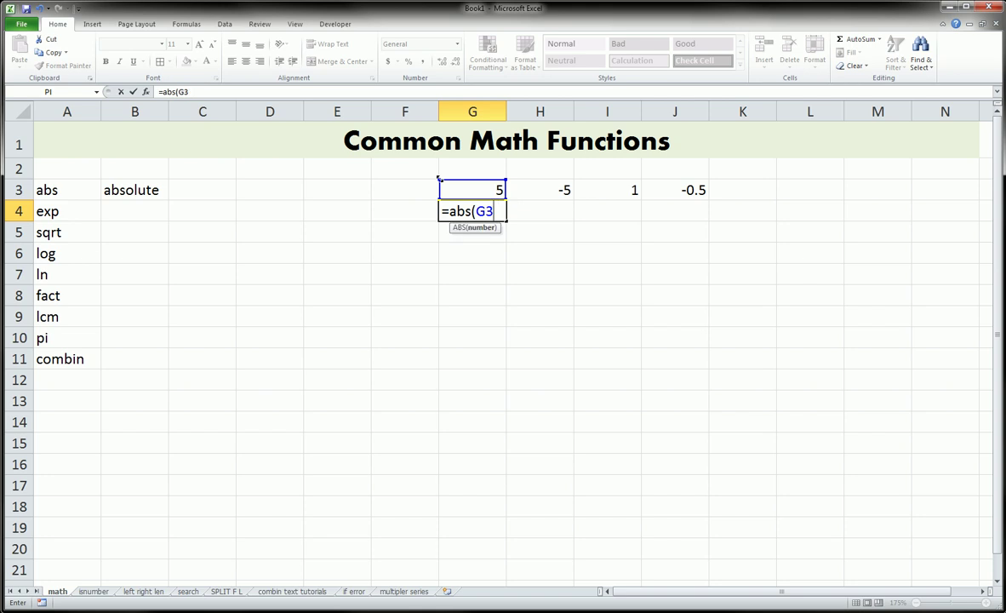
key("BackSpace")
key("BackSpace")
type("5)")
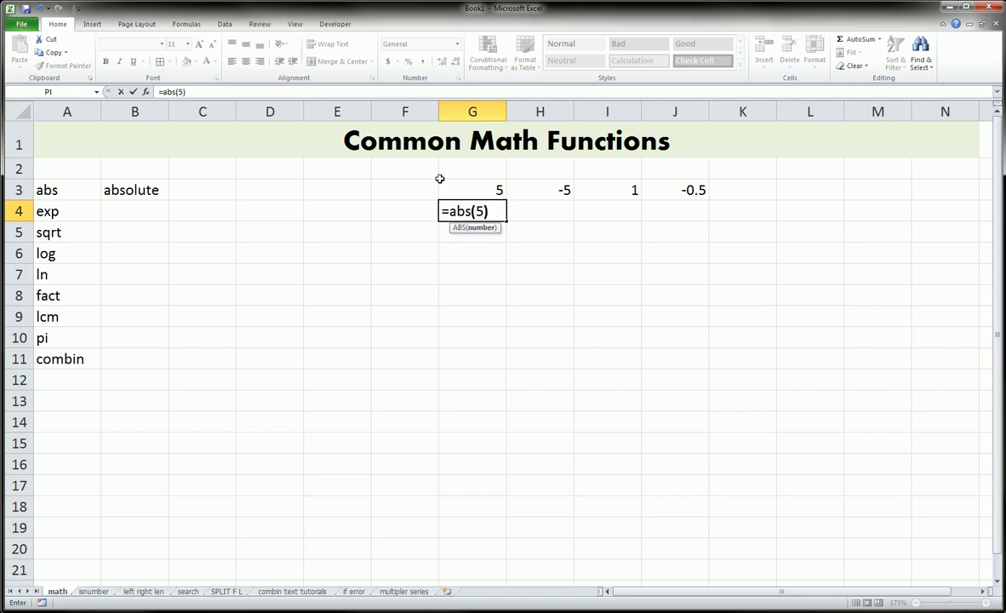
Set the ABS argument in G4 back to a reference to G3 and commit the formula
key("BackSpace")
key("BackSpace")
left_click(471, 185)
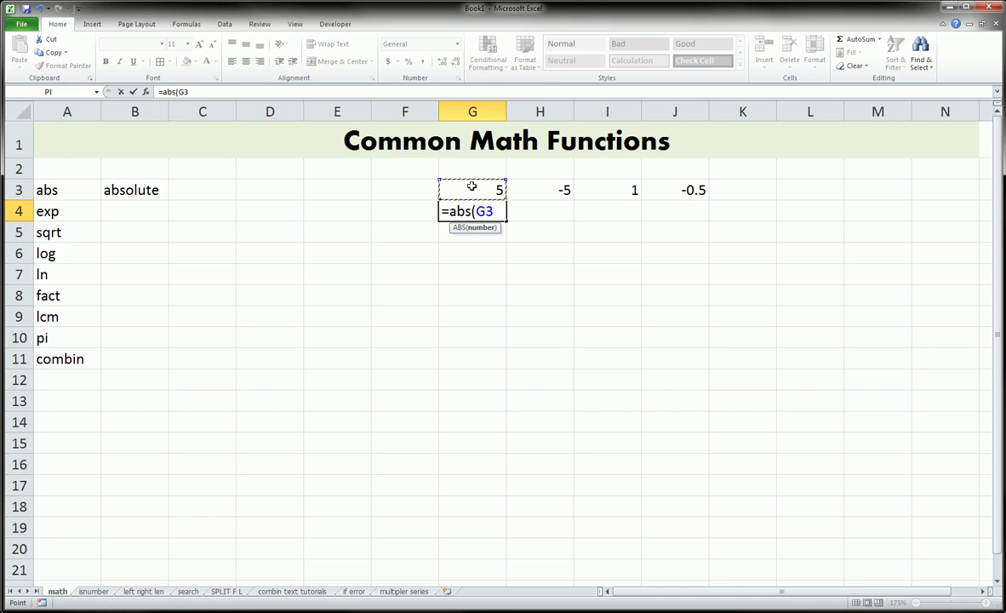
type(")")
key("Return")
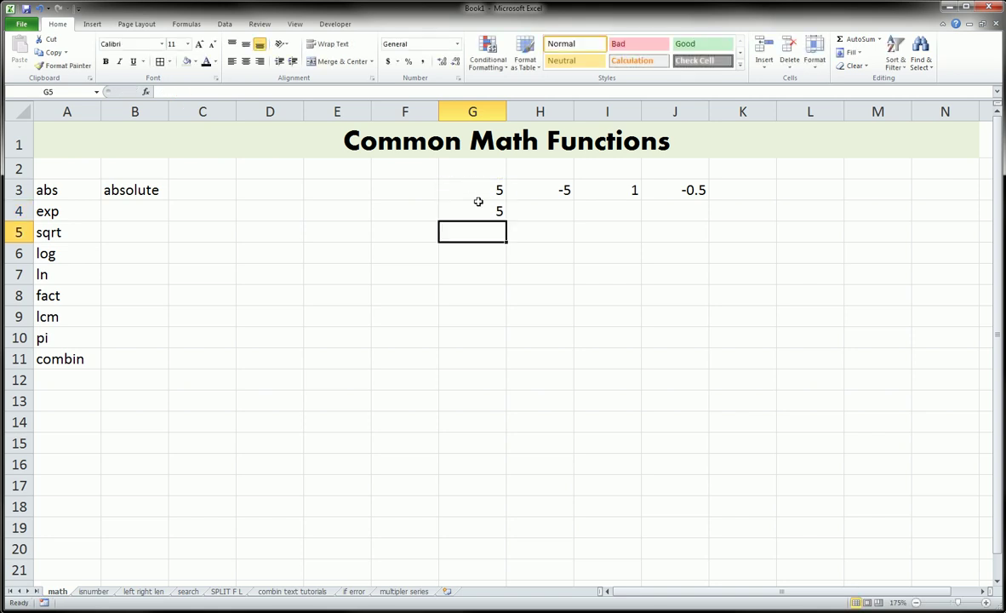
Fill the ABS formula from G4 across through J4 so every sample value has one
left_click(478, 203)
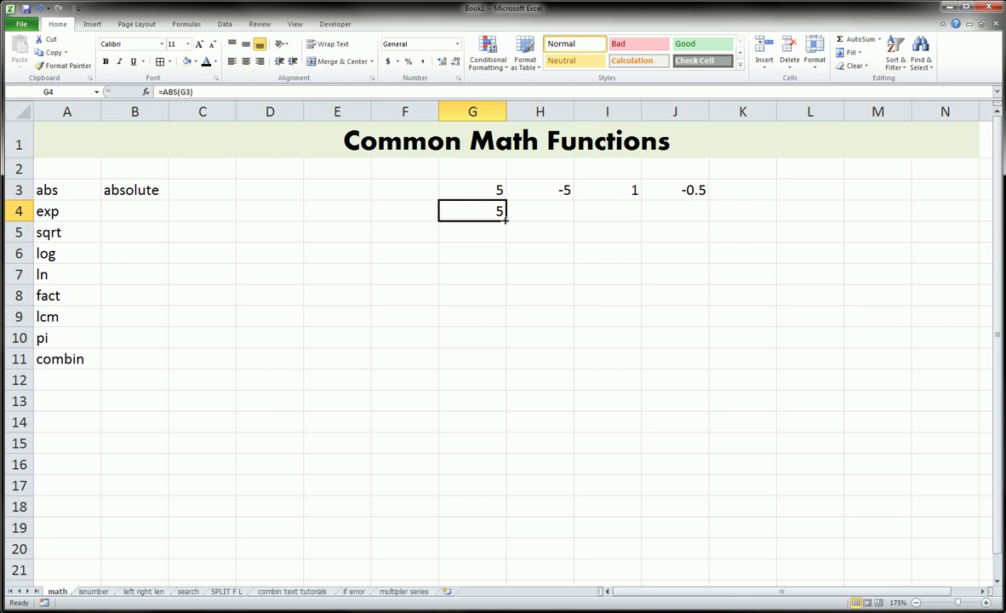
left_click_drag(504, 220, 577, 222)
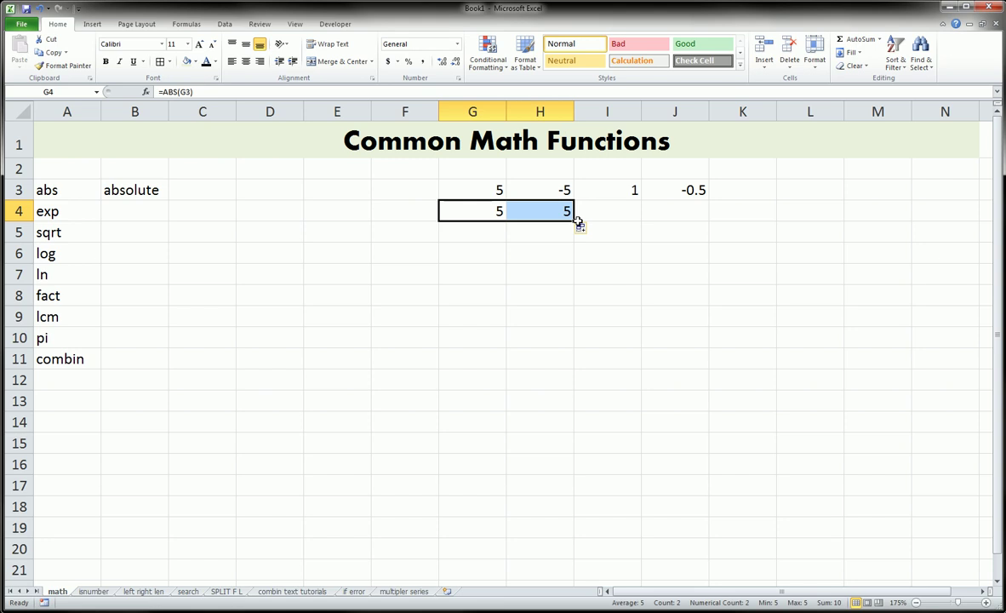
left_click(573, 219)
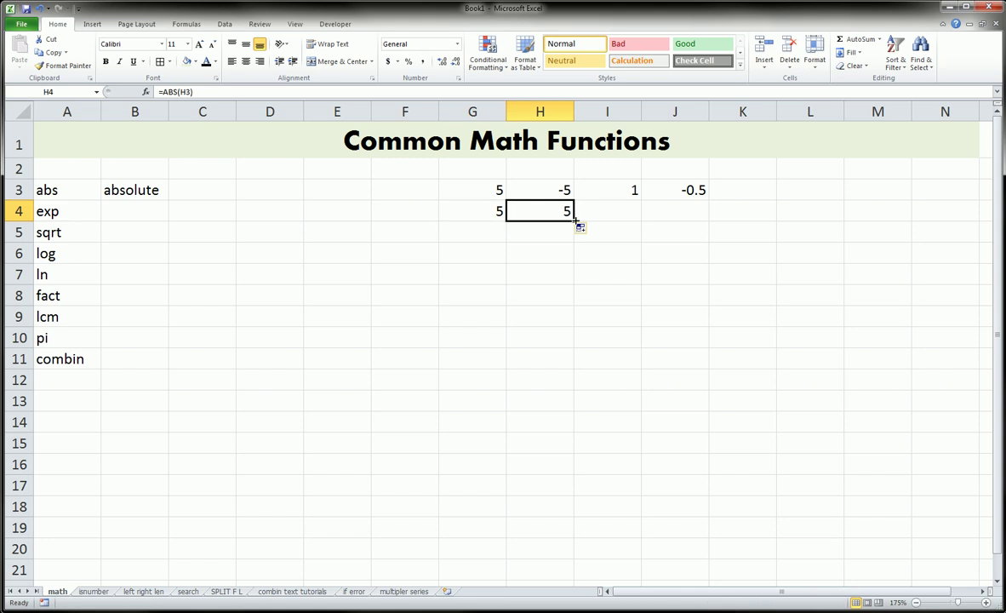
key("Up")
key("Down")
left_click_drag(574, 220, 681, 219)
left_click(691, 254)
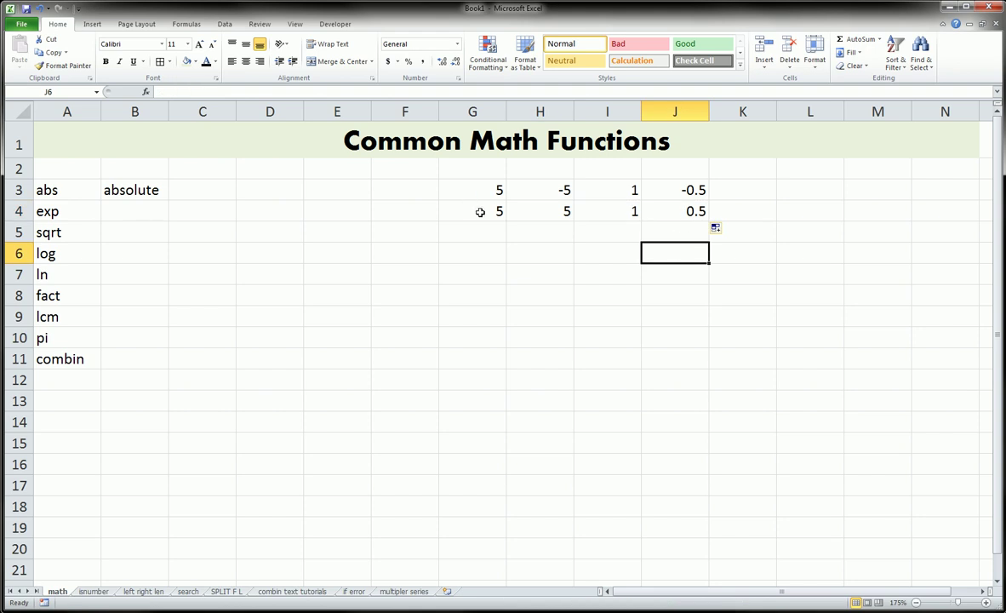
Inspect the ABS formula in G4 and the source value in G3
left_click_drag(447, 211, 647, 205)
left_click(462, 193)
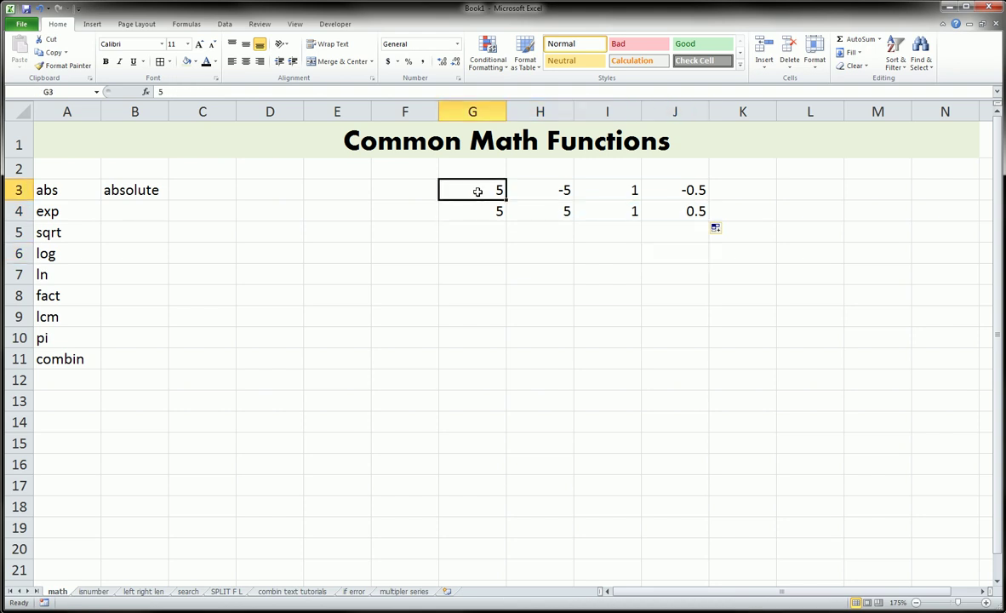
left_click(458, 207)
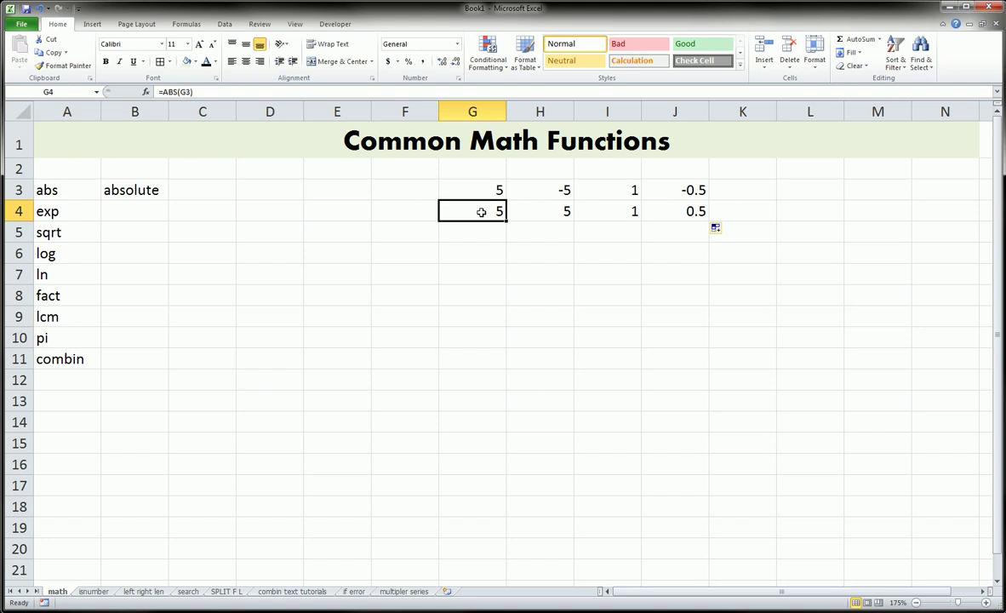
left_click(179, 92)
key("Escape")
left_click(579, 254)
Enter the description "exponential" in B4 beside the exp label
left_click(132, 216)
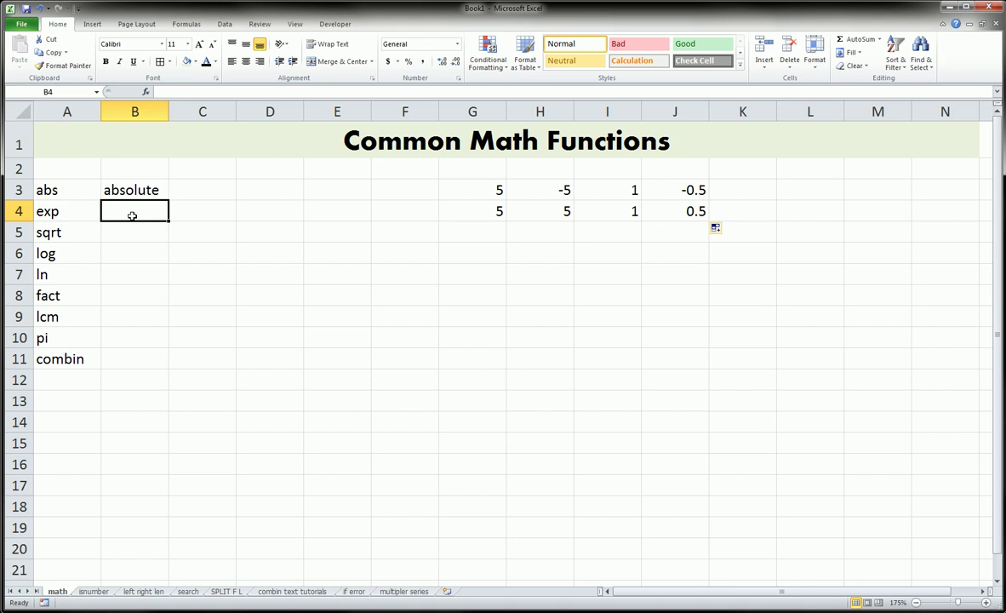
type("exponen")
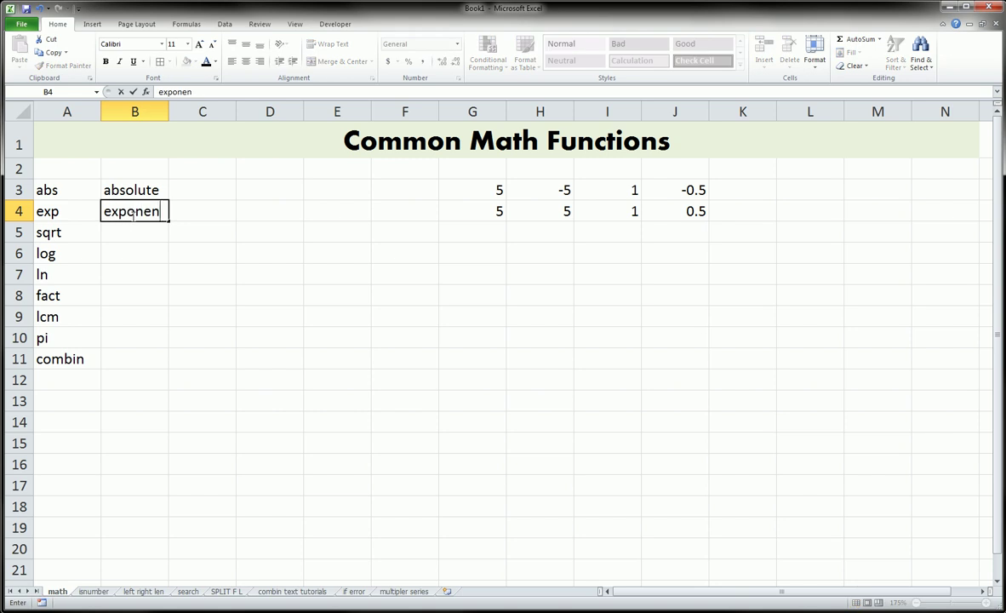
type("tial")
key("Tab")
key("Tab")
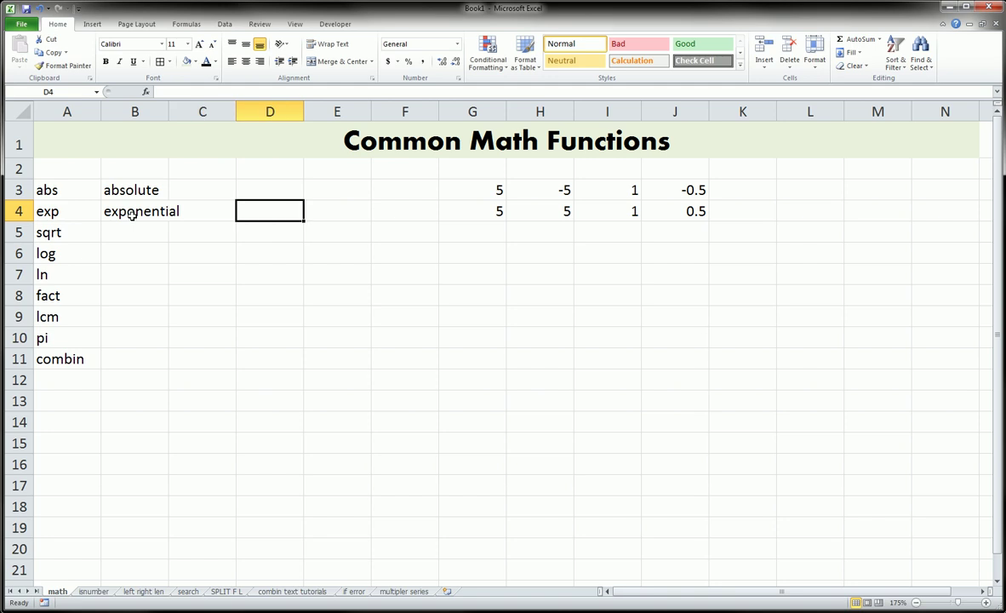
Enter the formula =exp(2) in D4 as an example of the exponential function
type("=exp(")
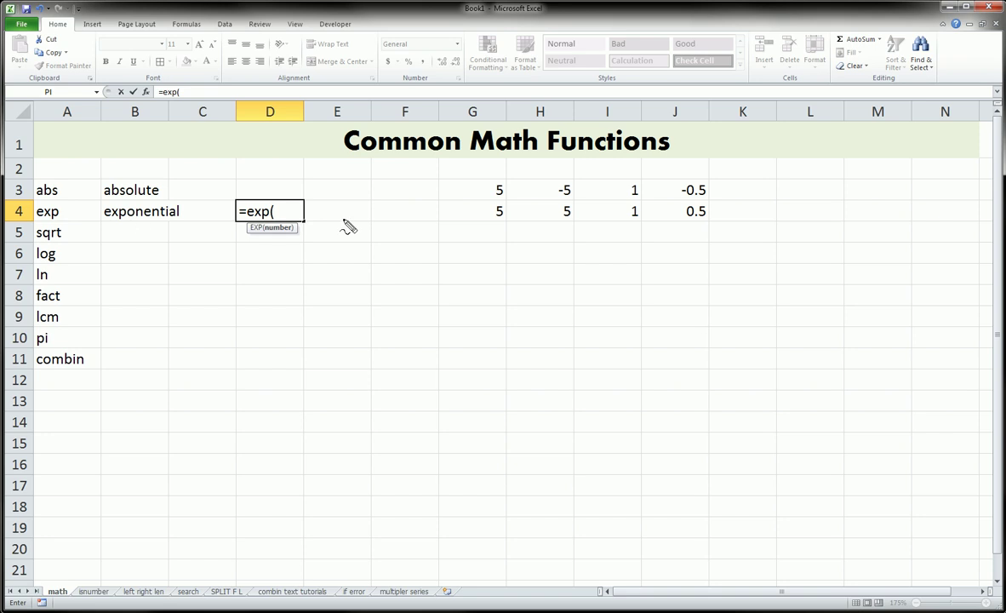
mouse_move(345, 213)
left_mouse_down()
mouse_move(364, 211)
mouse_move(352, 225)
mouse_move(366, 219)
mouse_move(375, 193)
mouse_move(413, 225)
mouse_move(425, 194)
mouse_move(420, 201)
mouse_move(455, 223)
mouse_move(470, 198)
mouse_move(465, 204)
left_mouse_up()
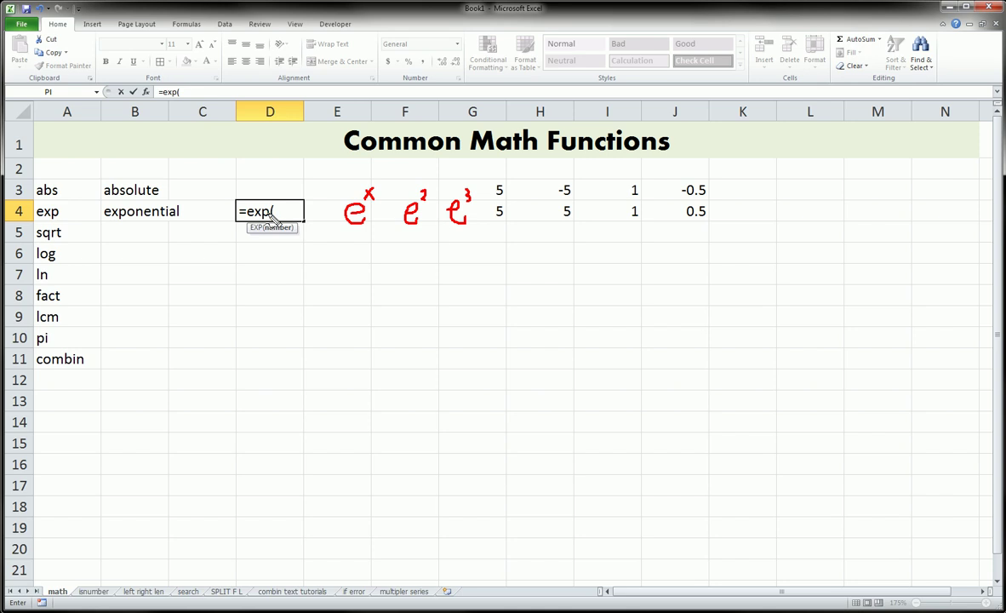
mouse_move(228, 196)
left_mouse_down()
mouse_move(313, 193)
mouse_move(272, 250)
left_mouse_up()
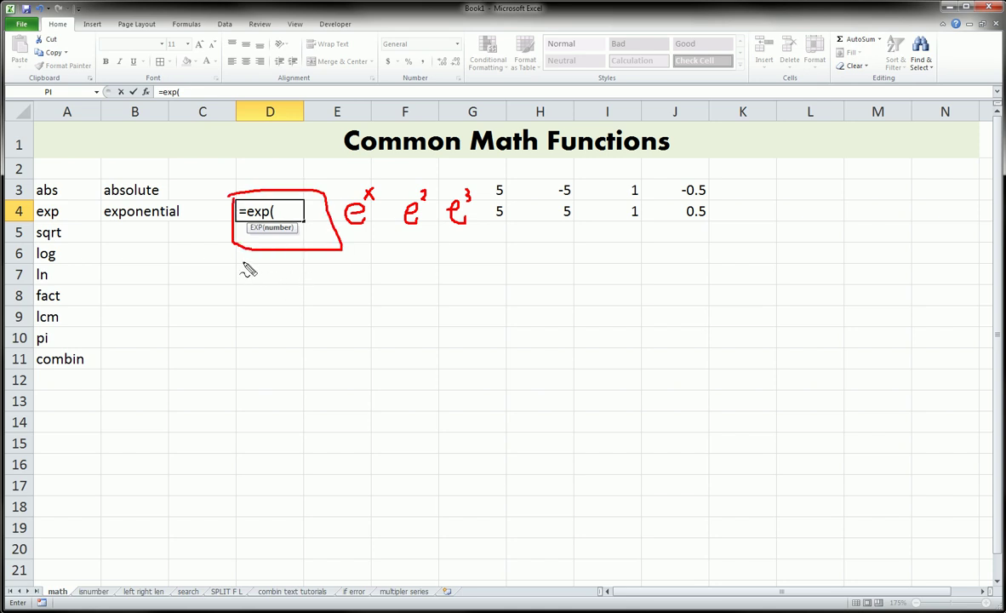
key("Escape")
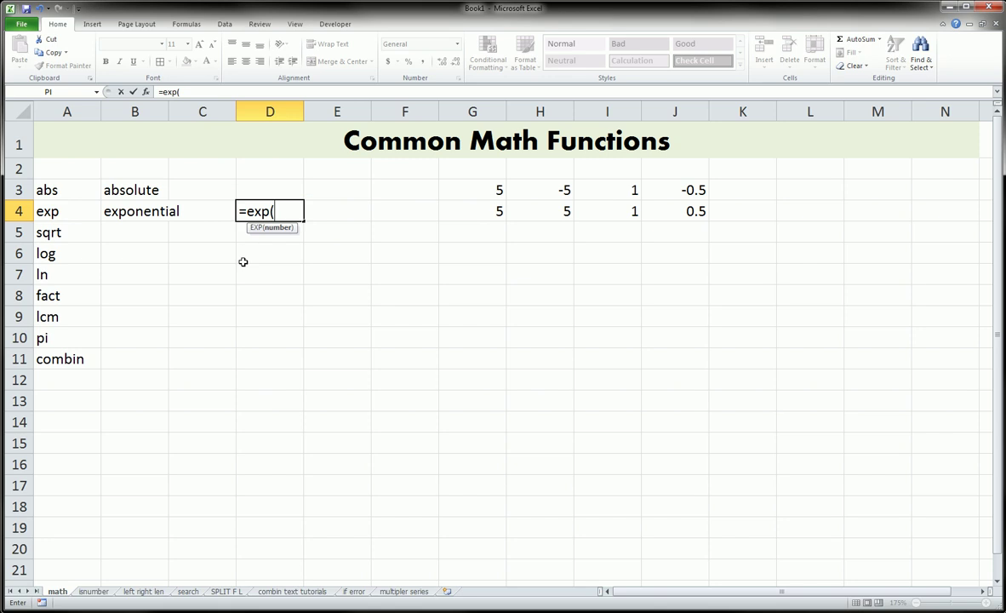
type("2)")
key("Return")
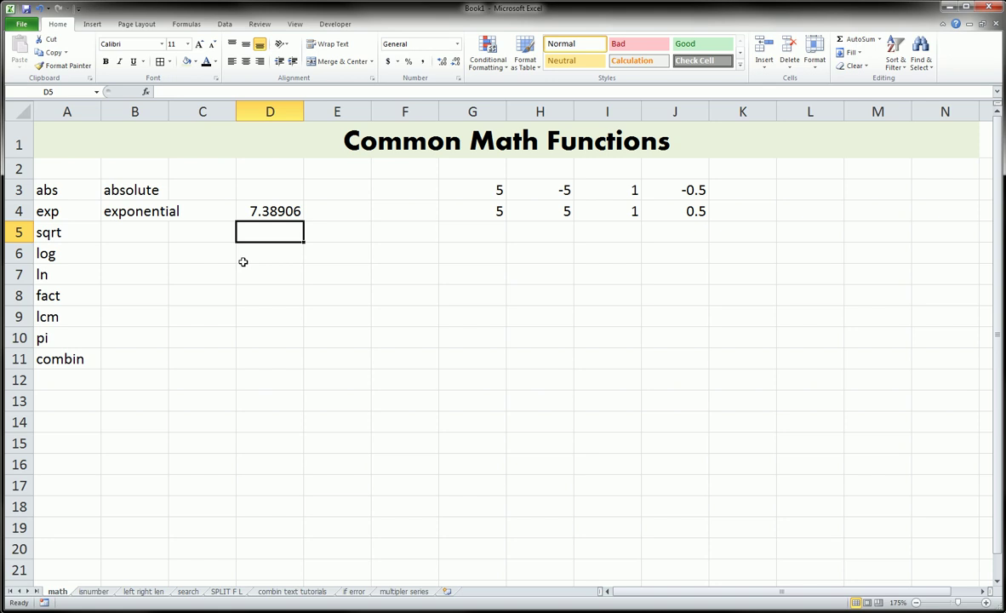
Add a second exponential example in E4 with the formula =exp(1)
key("Up")
key("Right")
type("=ex")
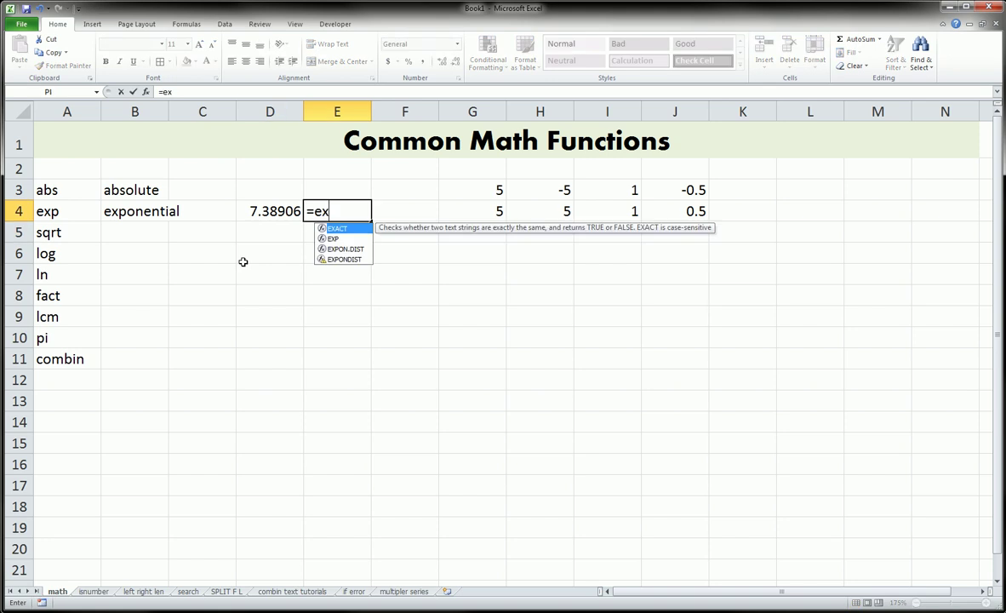
type("p(1)")
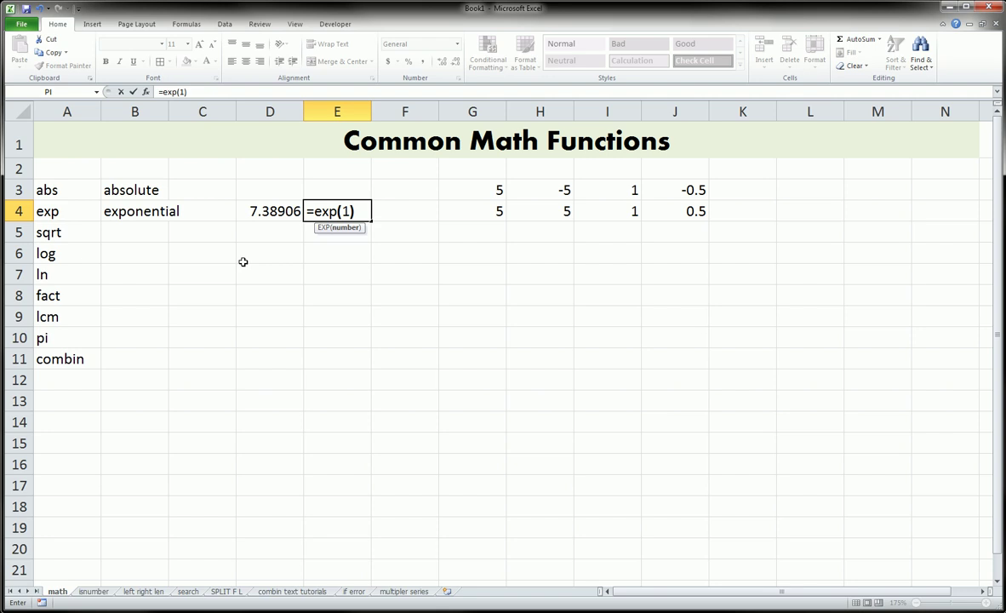
key("Return")
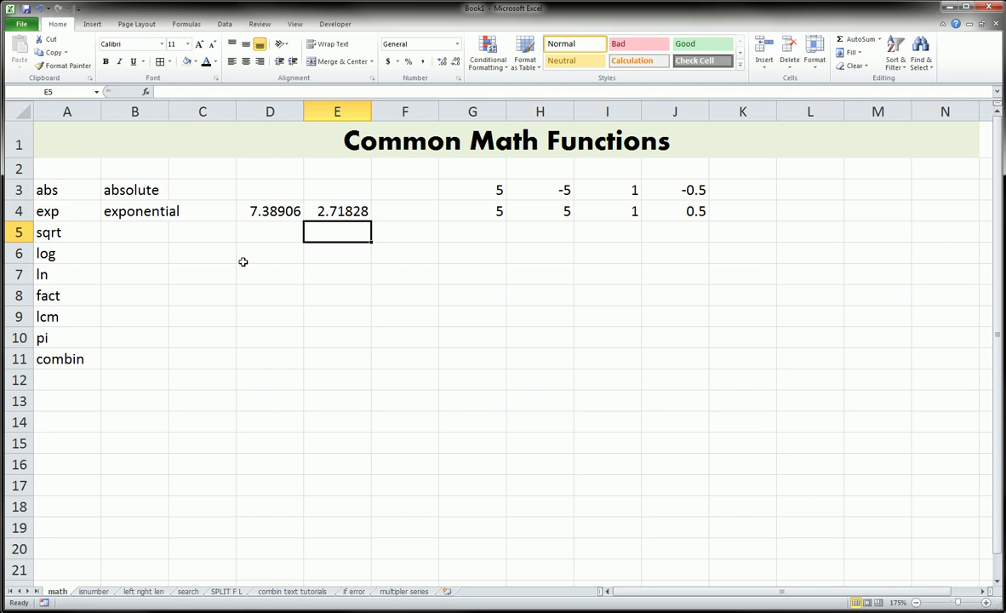
Enter the description "square root" in B5 beside the sqrt label
left_click(141, 232)
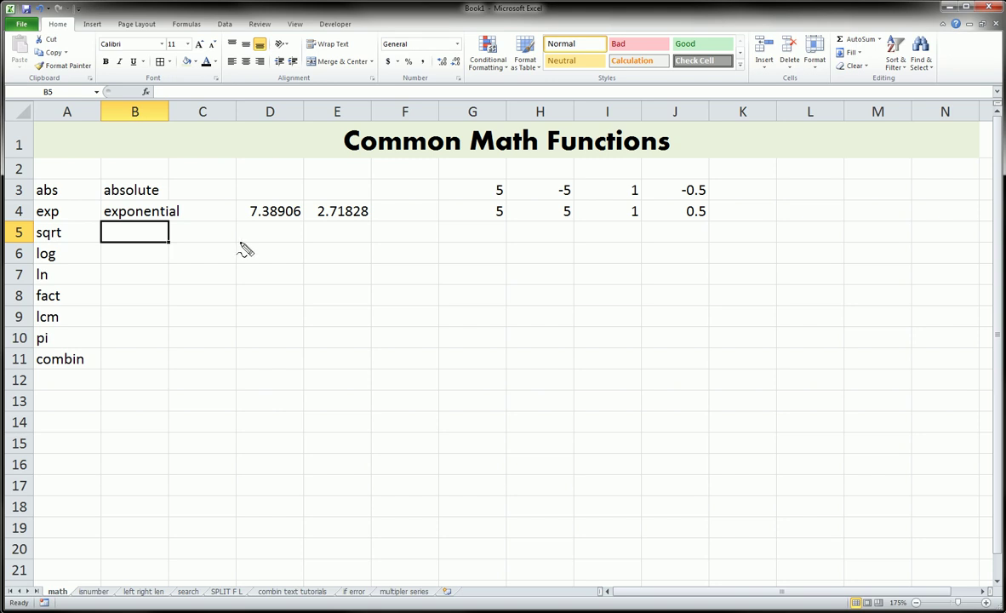
mouse_move(209, 243)
left_mouse_down()
mouse_move(241, 281)
mouse_move(394, 239)
left_mouse_up()
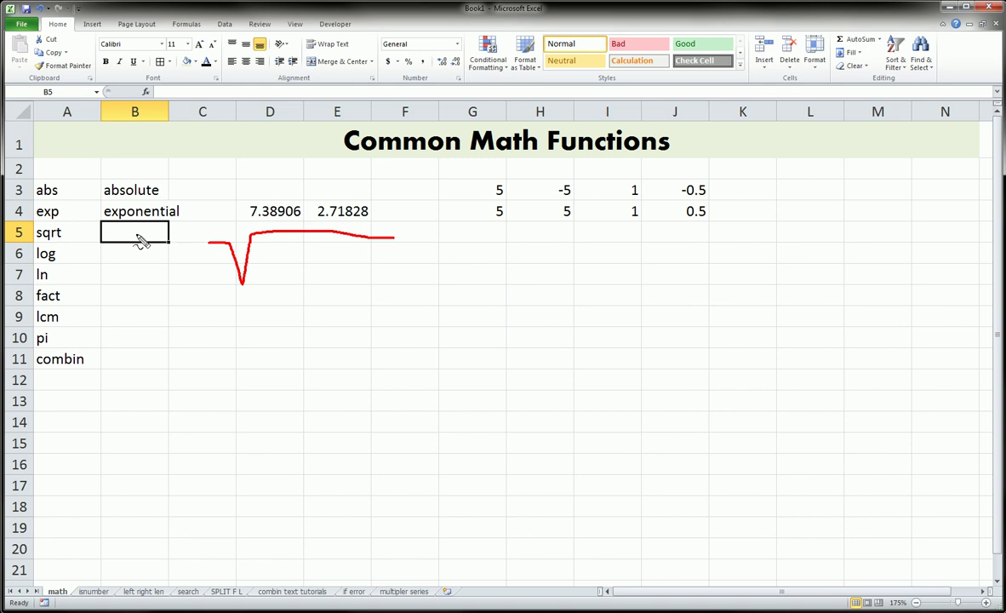
key("Escape")
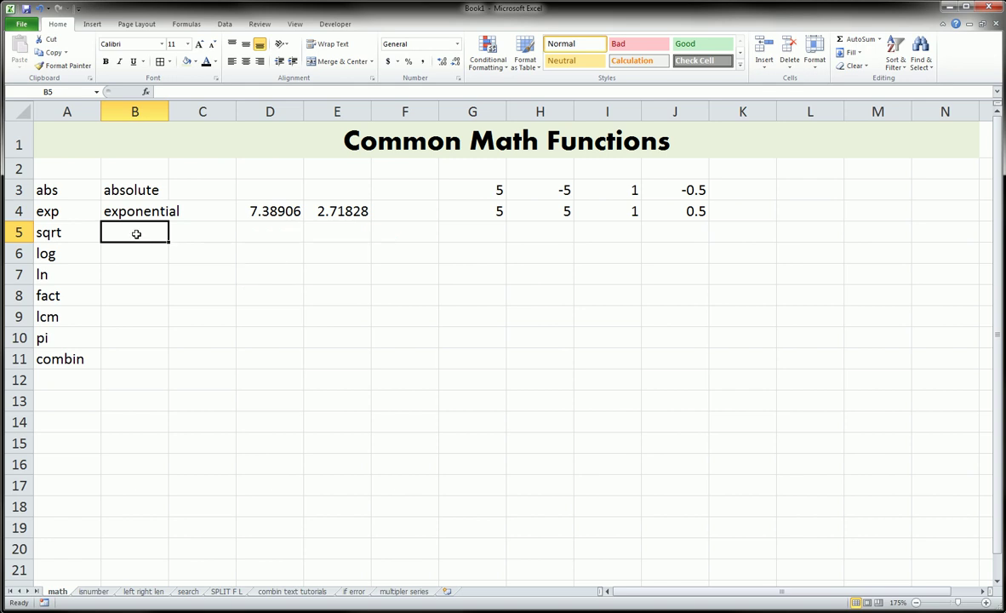
type("square ")
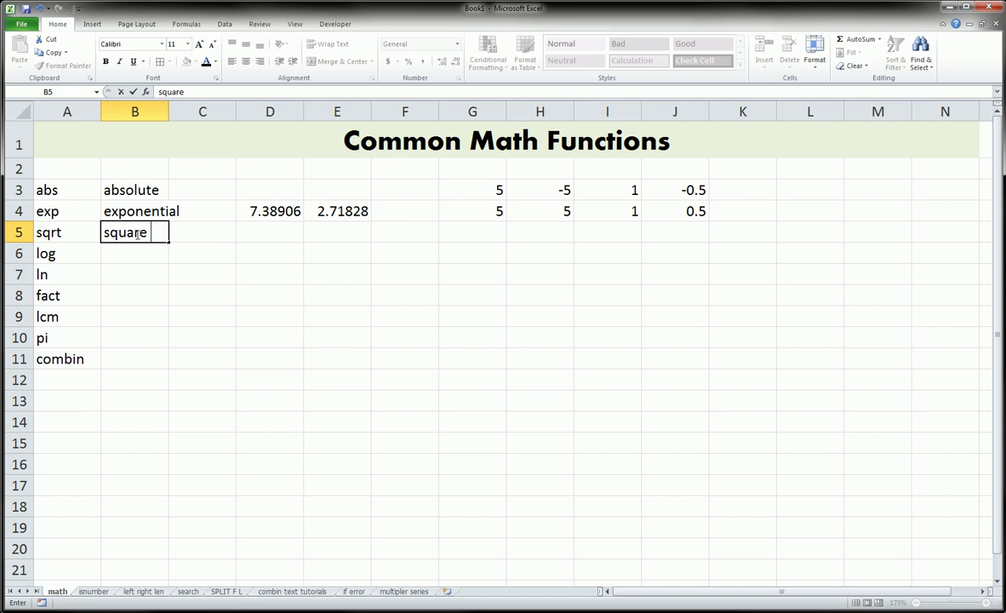
type("root")
key("Tab")
key("Tab")
Enter the formula =sqrt(9) in D5 as a square root example
type("=")
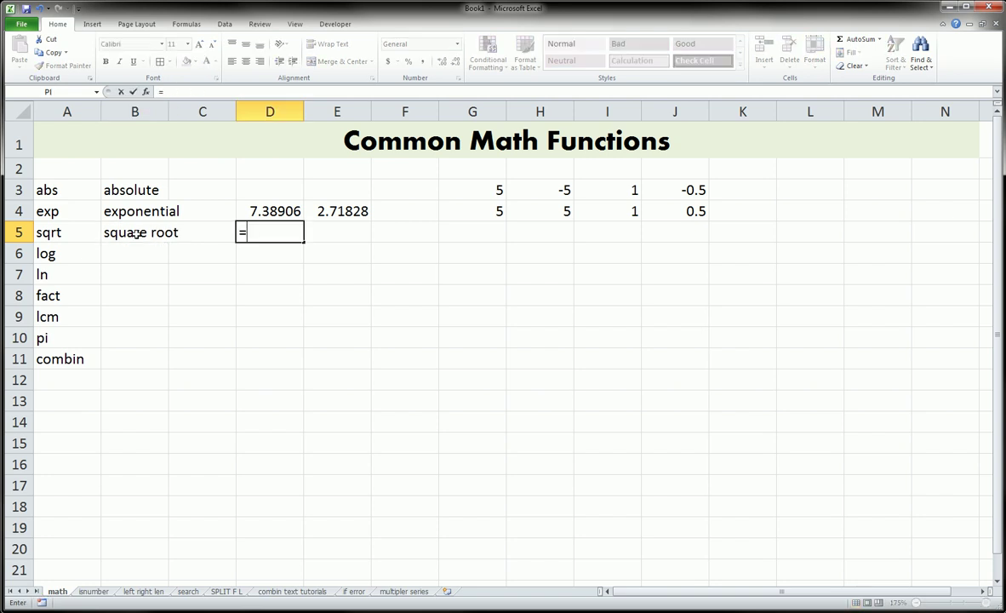
type("sqrt(")
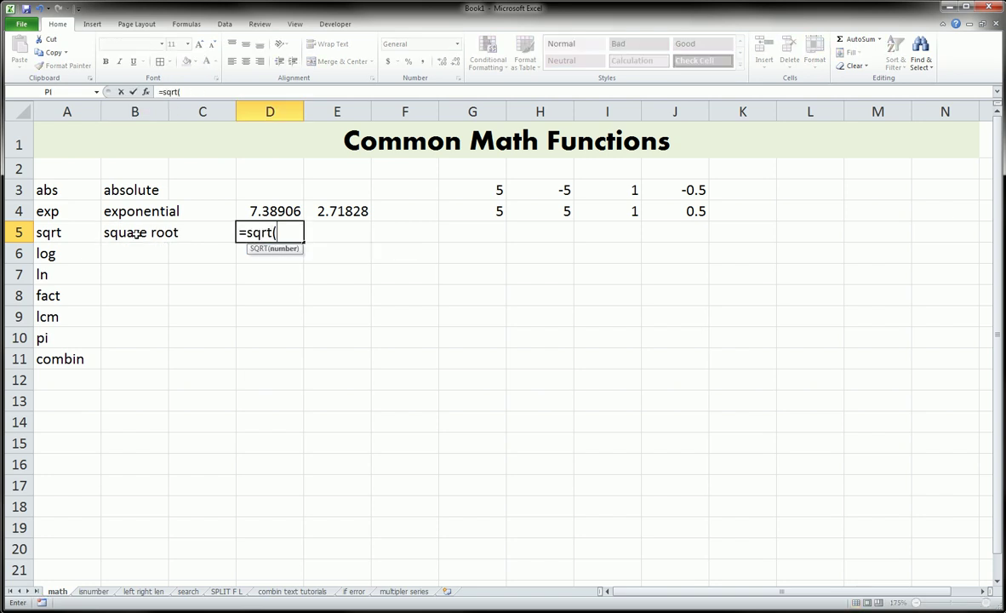
type("9)")
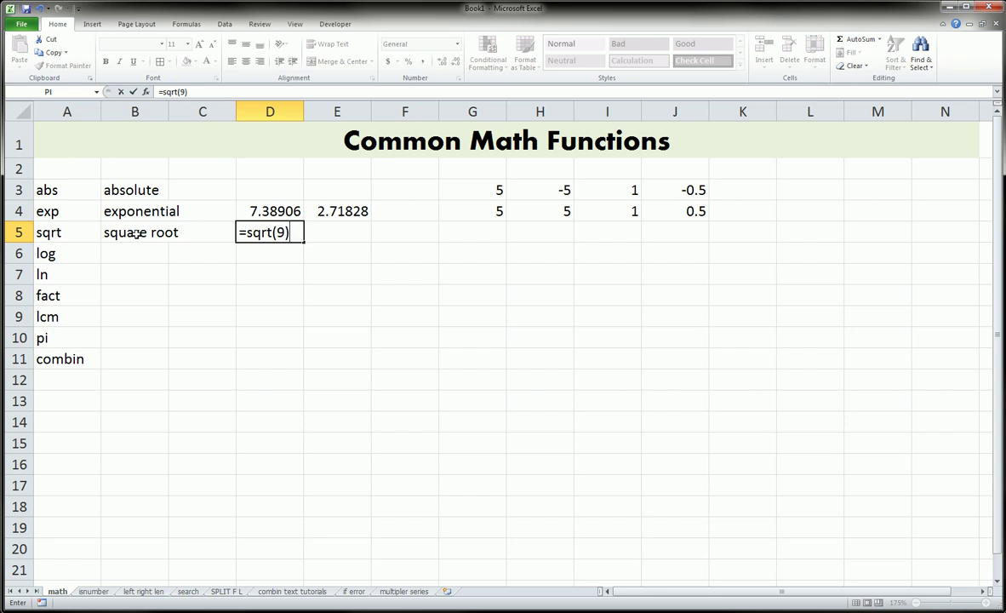
key("Return")
Add a second square root example in E5 with the formula =sqrt(225)
key("Up")
key("Right")
key("Right")
key("Right")
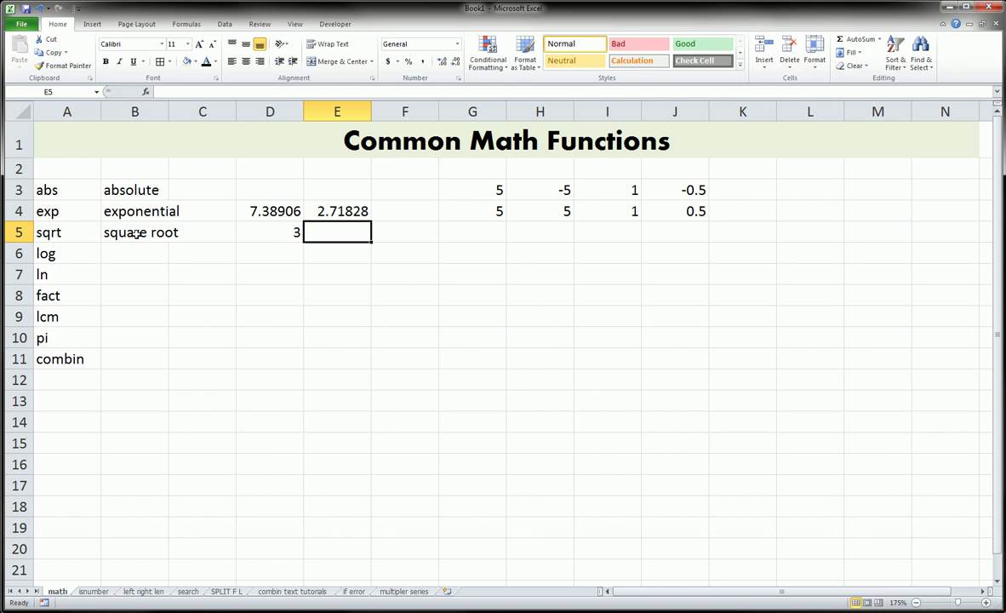
type("=sqrt")
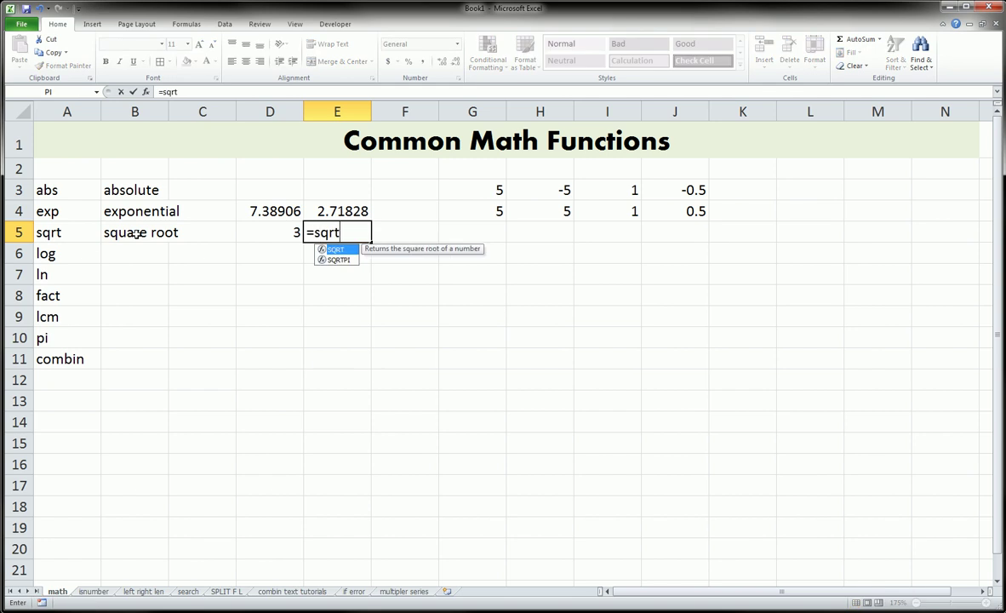
type("(255")
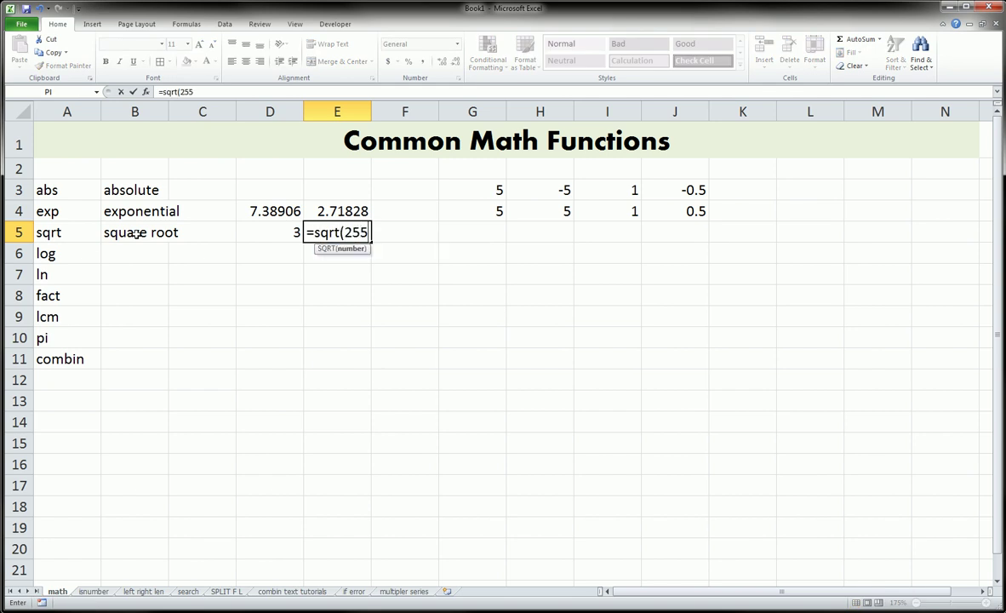
key("BackSpace")
key("BackSpace")
type("1")
key("BackSpace")
type("25)")
key("Return")
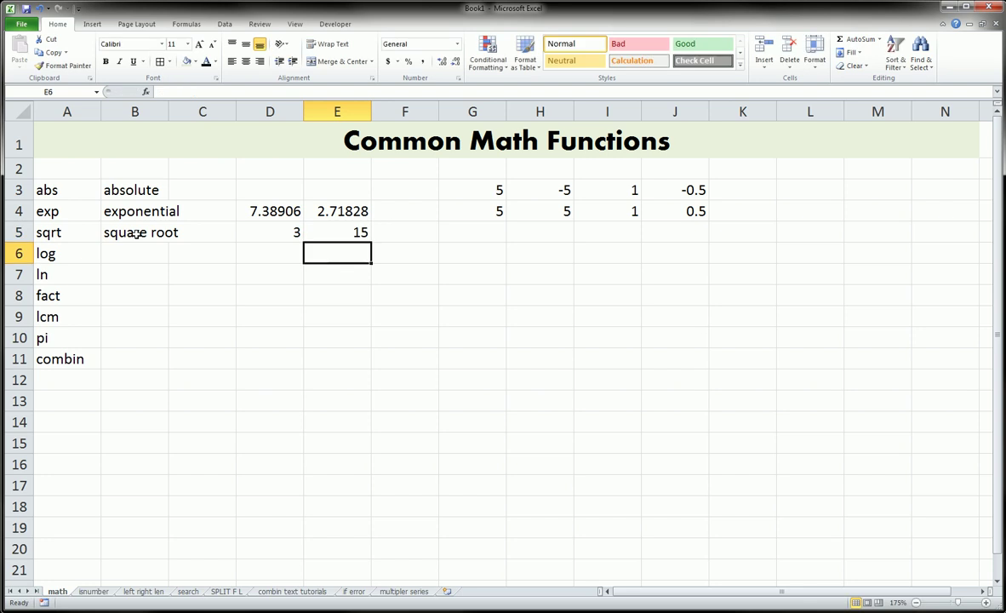
Add a third square root example in F5 with the formula =sqrt(215)
key("Up")
key("Right")
key("Left")
key("Right")
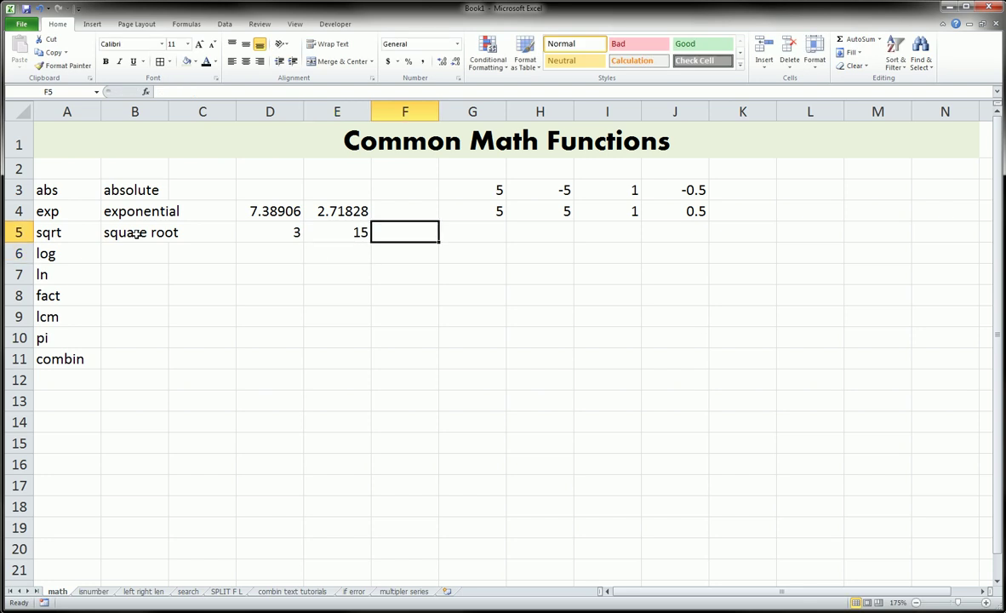
type("=s")
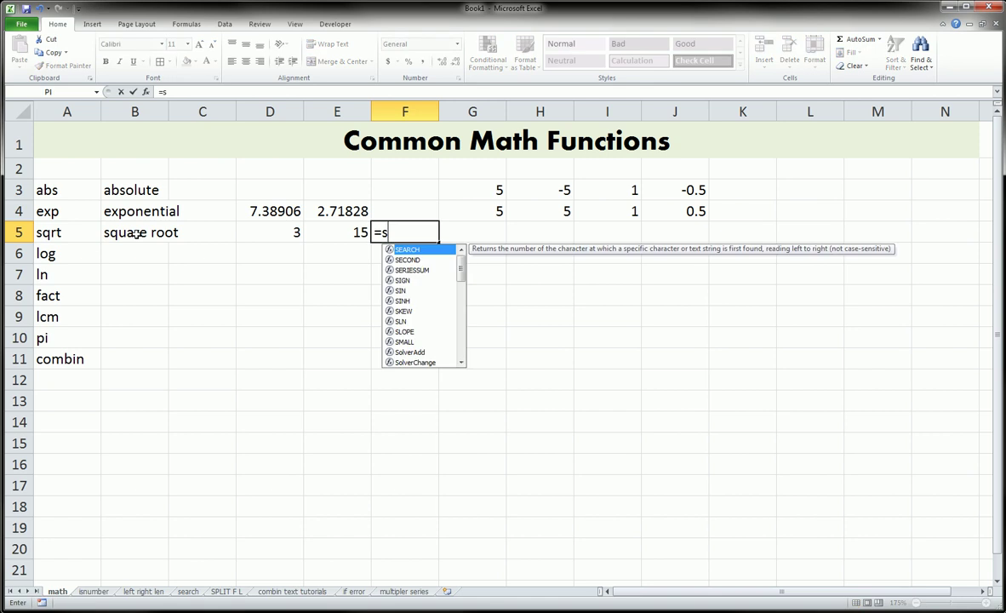
type("qrt(215)")
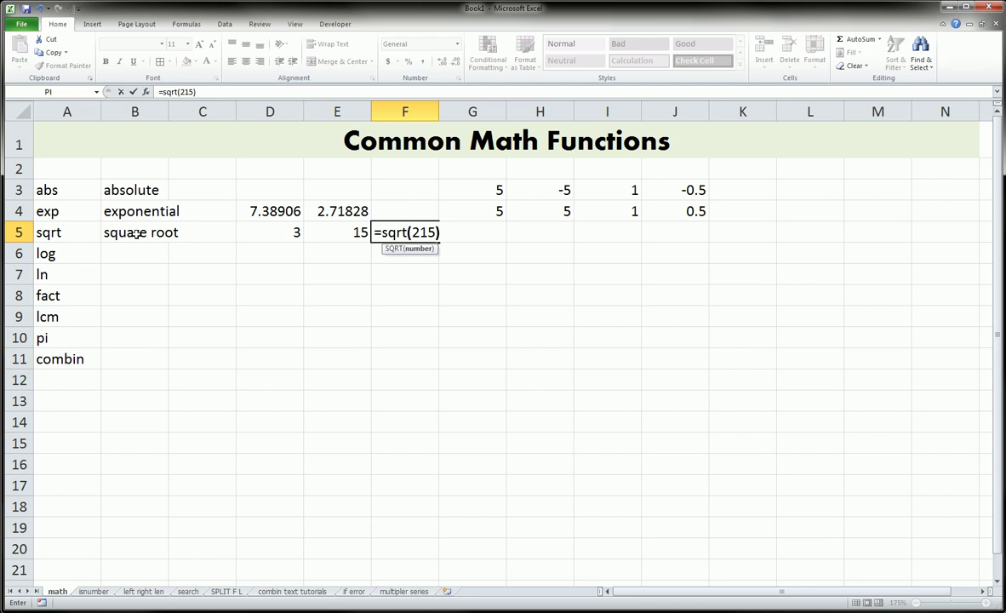
key("Return")
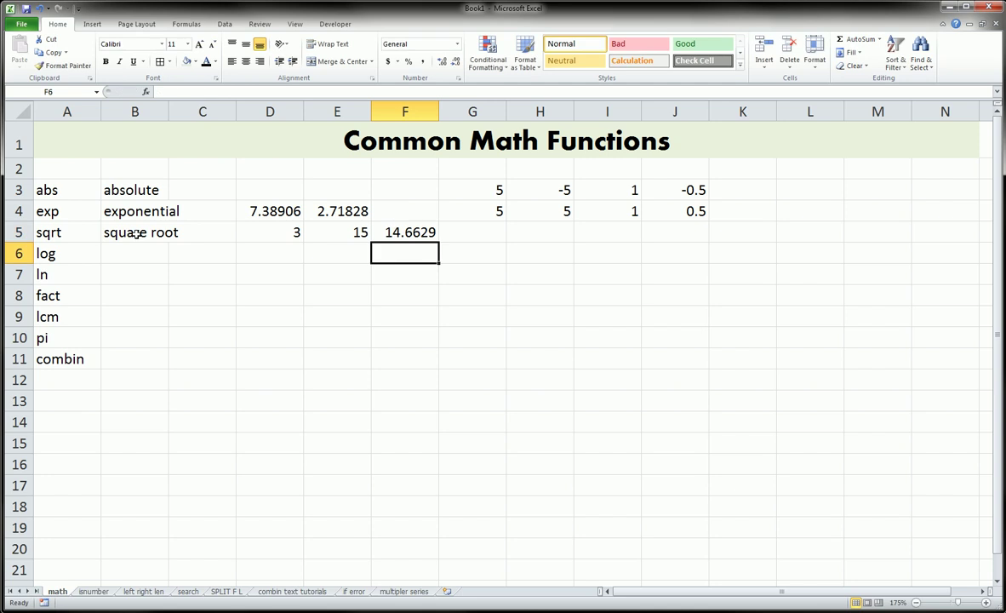
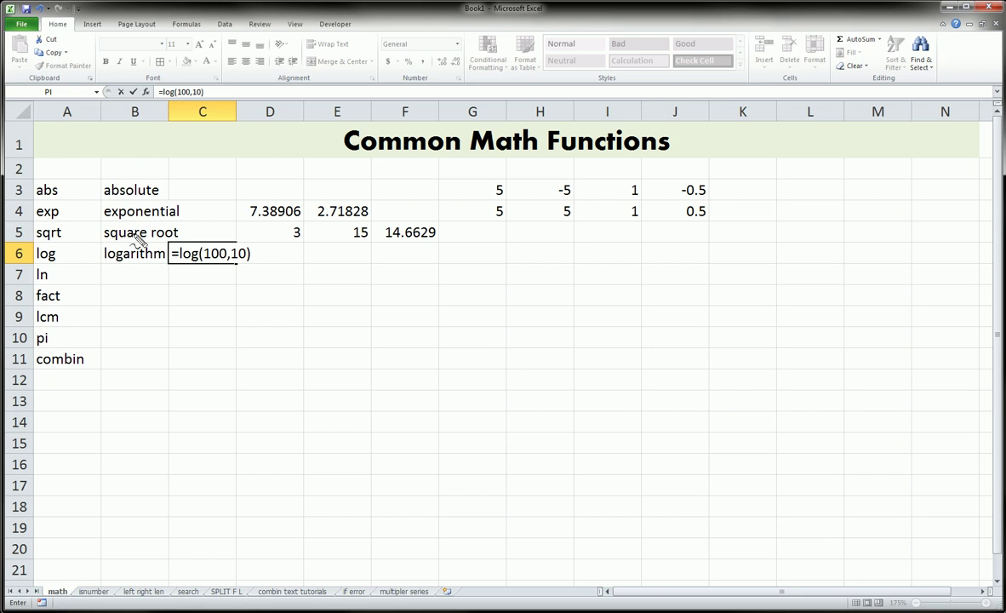
Remove the base argument 10 from the log formula in C6 and commit it as =log(100)
mouse_move(202, 240)
left_mouse_down()
mouse_move(224, 235)
mouse_move(240, 261)
mouse_move(194, 243)
mouse_move(223, 240)
left_mouse_up()
mouse_move(252, 282)
left_mouse_down()
mouse_move(253, 264)
mouse_move(245, 307)
mouse_move(277, 300)
left_mouse_up()
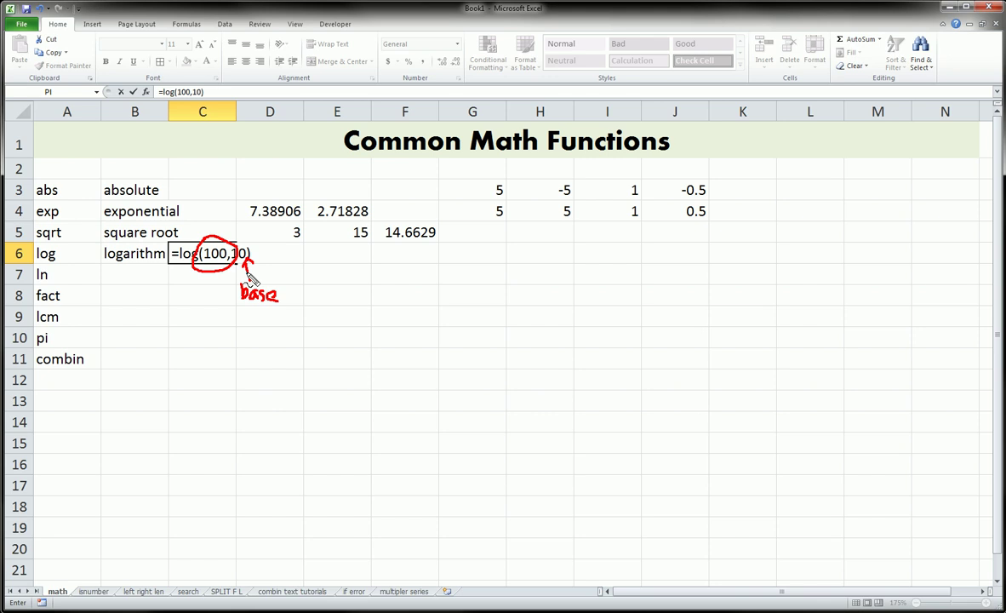
key("Escape")
key("BackSpace")
key("BackSpace")
key("BackSpace")
key("BackSpace")
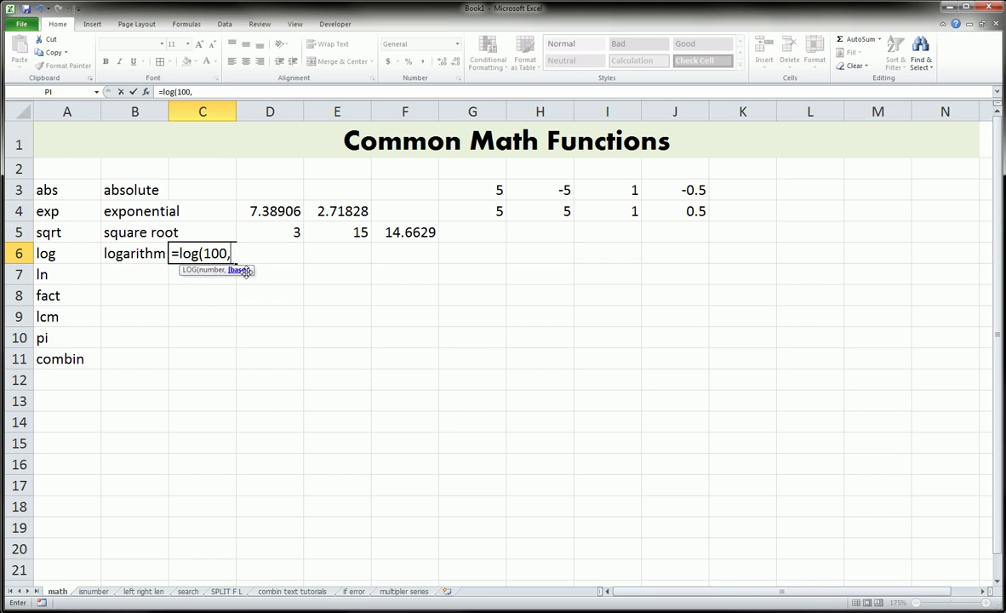
key("Return")
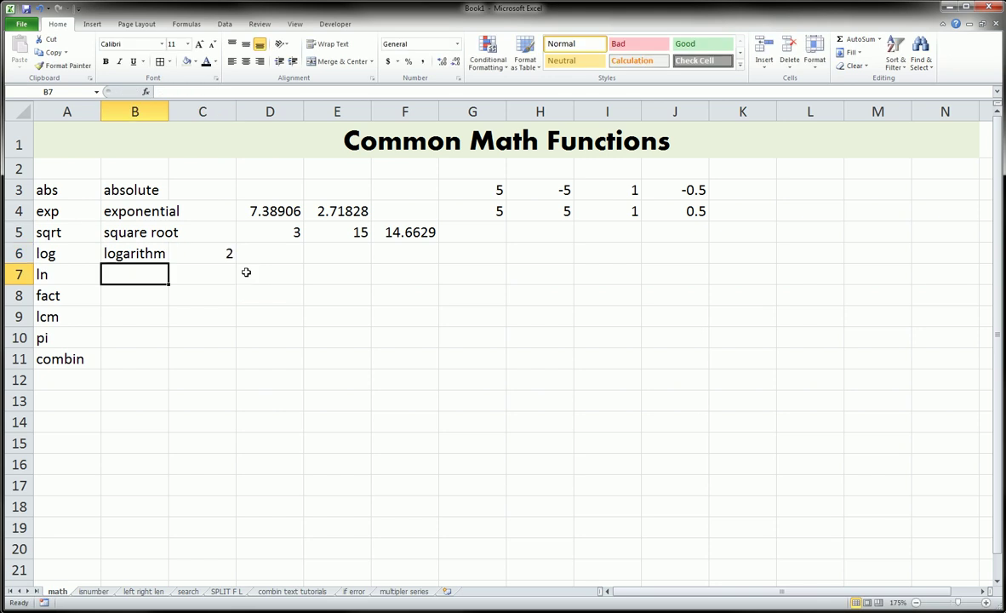
Examine the LOG formula in C6, temporarily sketching 10² = 100 and log(100) = 2 over the sheet
left_click(224, 257)
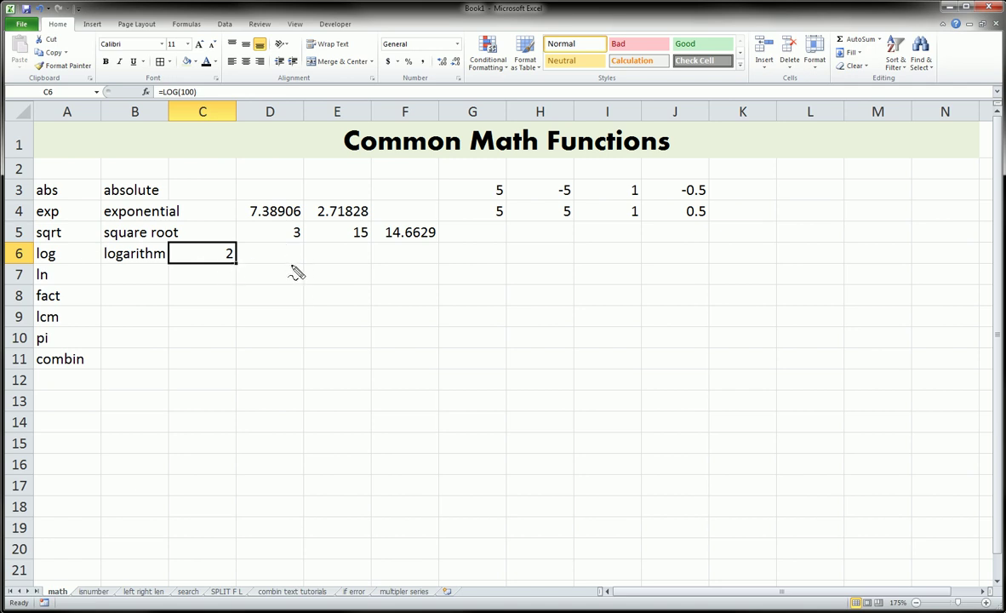
mouse_move(290, 265)
left_mouse_down()
mouse_move(290, 276)
mouse_move(301, 277)
mouse_move(322, 258)
left_mouse_up()
mouse_move(239, 255)
left_mouse_down()
mouse_move(302, 252)
mouse_move(366, 278)
mouse_move(393, 265)
left_mouse_up()
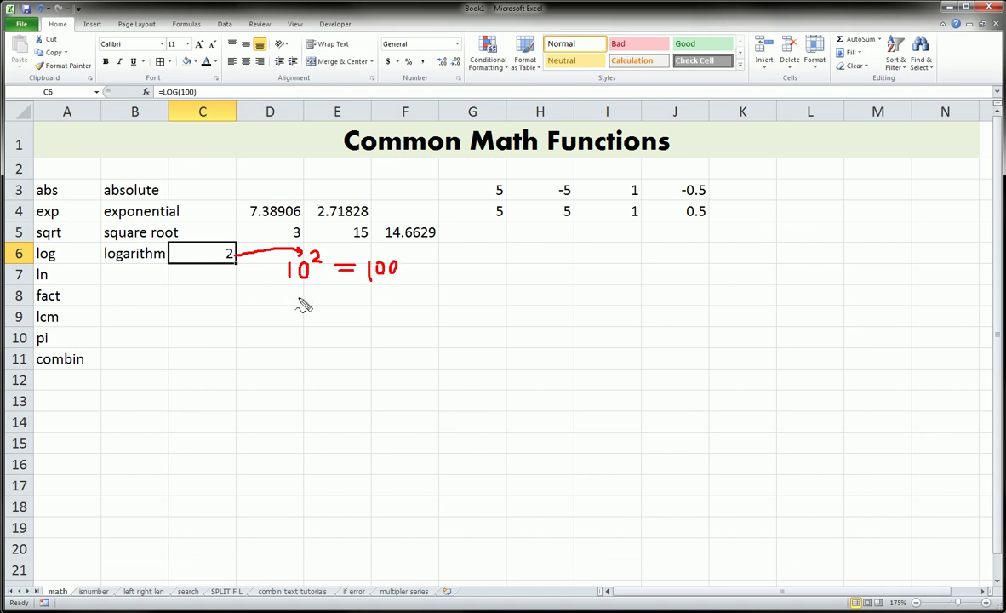
mouse_move(296, 297)
left_mouse_down()
mouse_move(296, 313)
mouse_move(313, 303)
mouse_move(330, 328)
mouse_move(341, 305)
mouse_move(366, 298)
mouse_move(373, 312)
mouse_move(331, 323)
mouse_move(400, 298)
mouse_move(421, 321)
left_mouse_up()
mouse_move(216, 264)
left_mouse_down()
mouse_move(243, 315)
mouse_move(388, 353)
mouse_move(397, 334)
left_mouse_up()
mouse_move(226, 275)
left_mouse_down()
mouse_move(217, 264)
mouse_move(205, 276)
left_mouse_up()
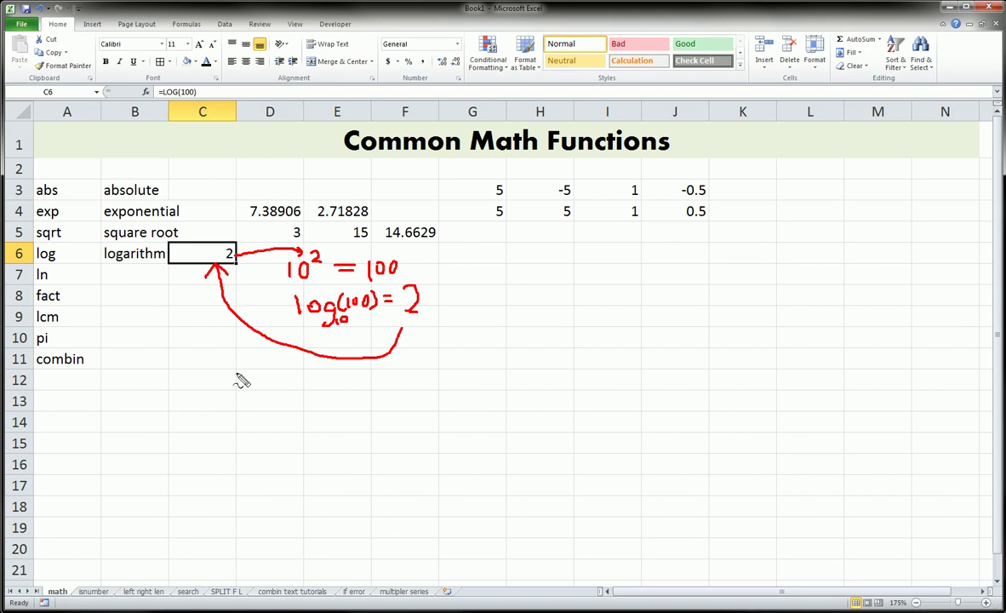
key("Escape")
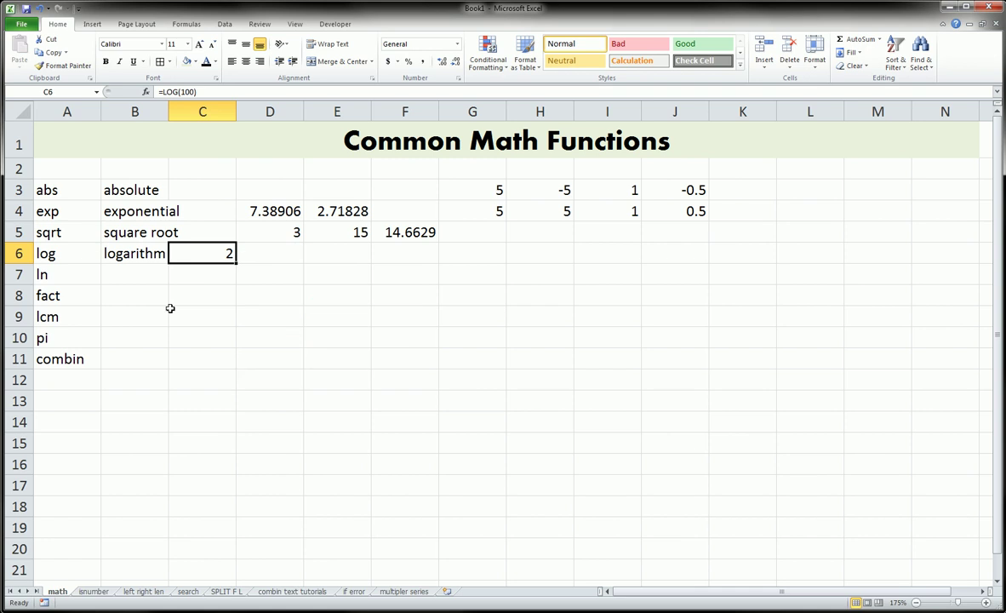
Label the ln row by entering natural log in B7
left_click(136, 271)
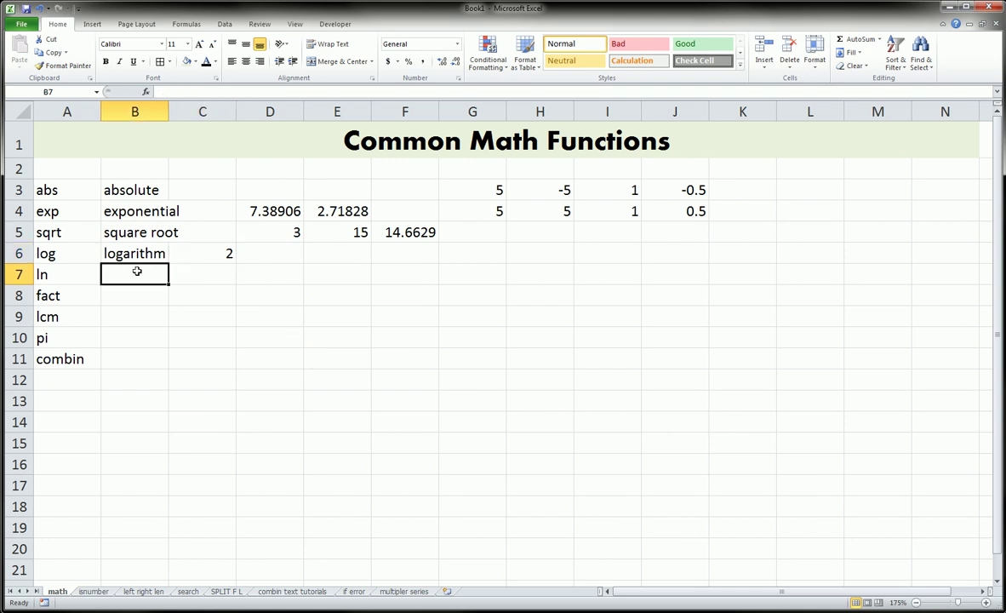
type("nat")
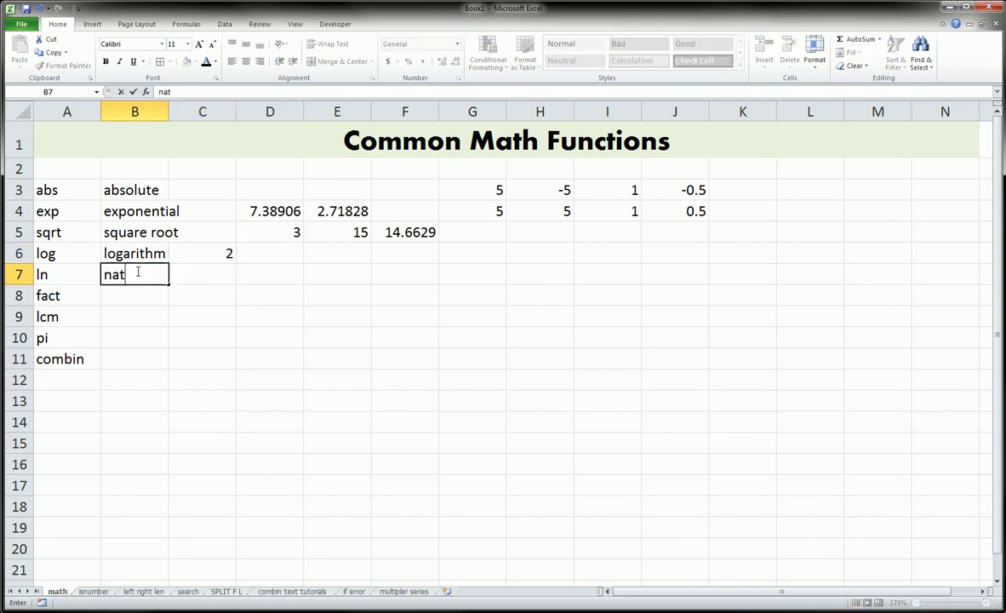
type("ural log")
key("Tab")
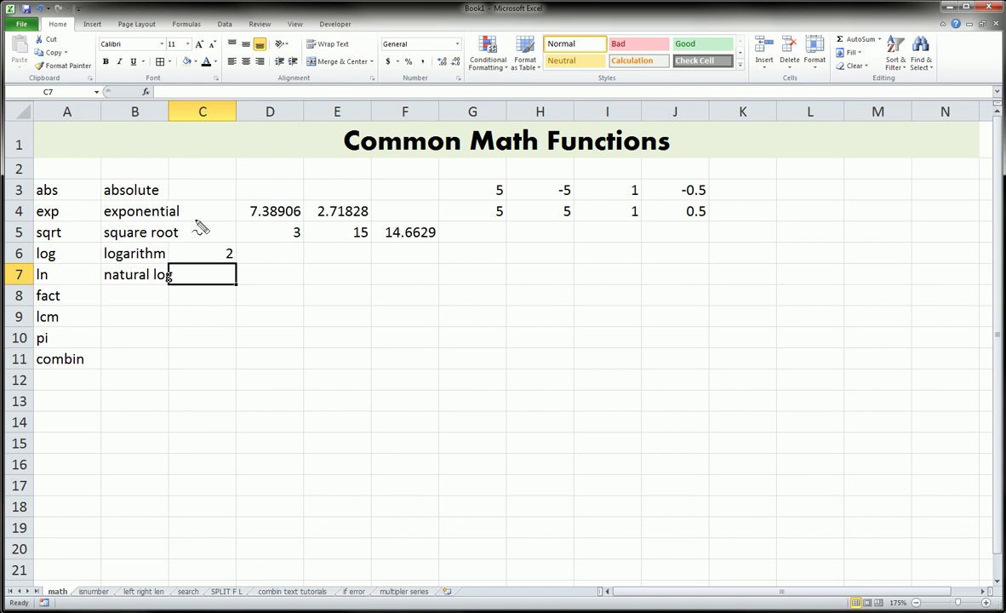
Add a natural log example in C7 with the formula =ln(D4), referencing the first exponential result
mouse_move(220, 201)
left_mouse_down()
mouse_move(274, 226)
mouse_move(221, 207)
left_mouse_up()
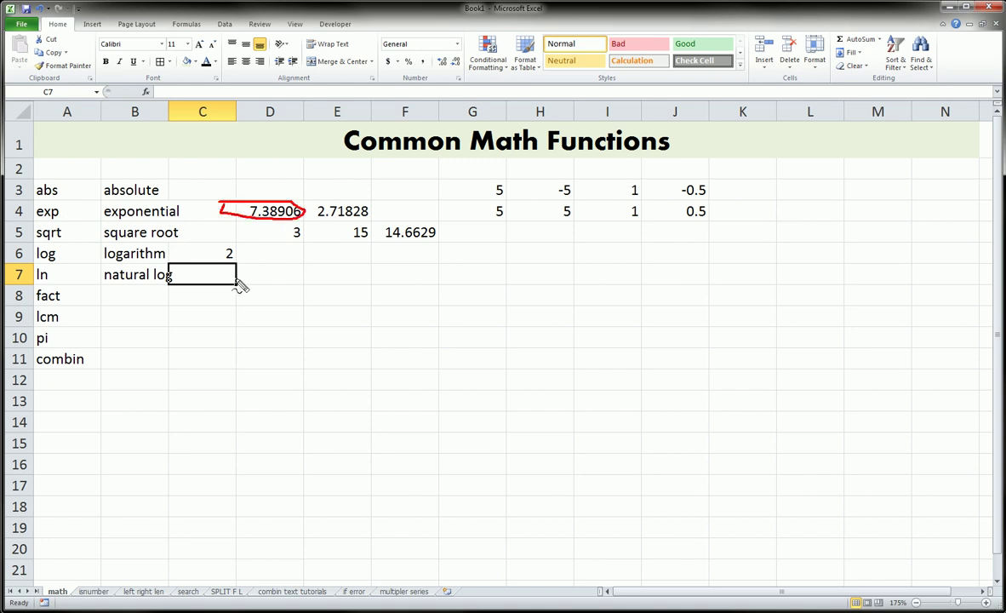
key("Escape")
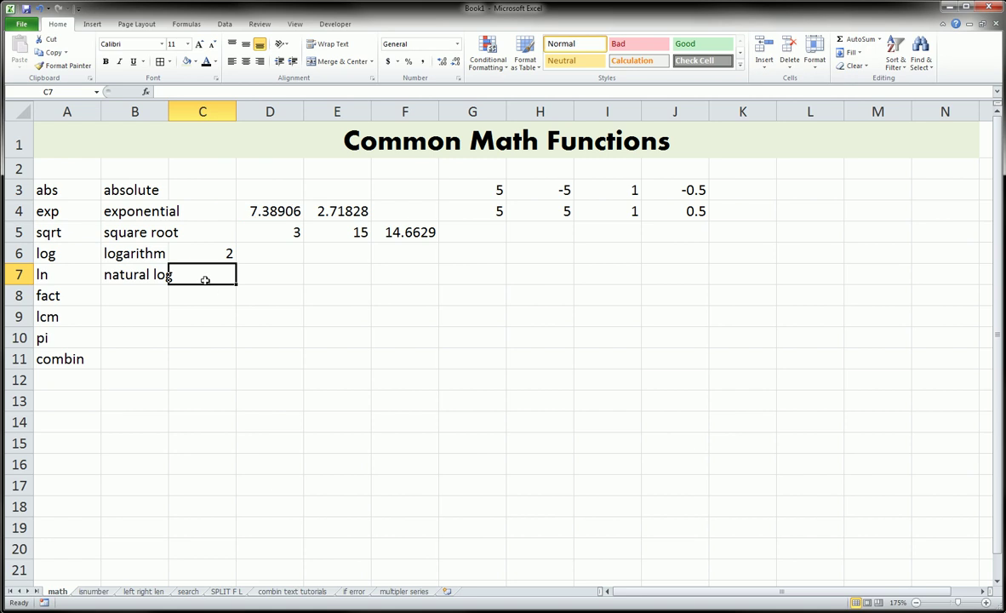
type("=")
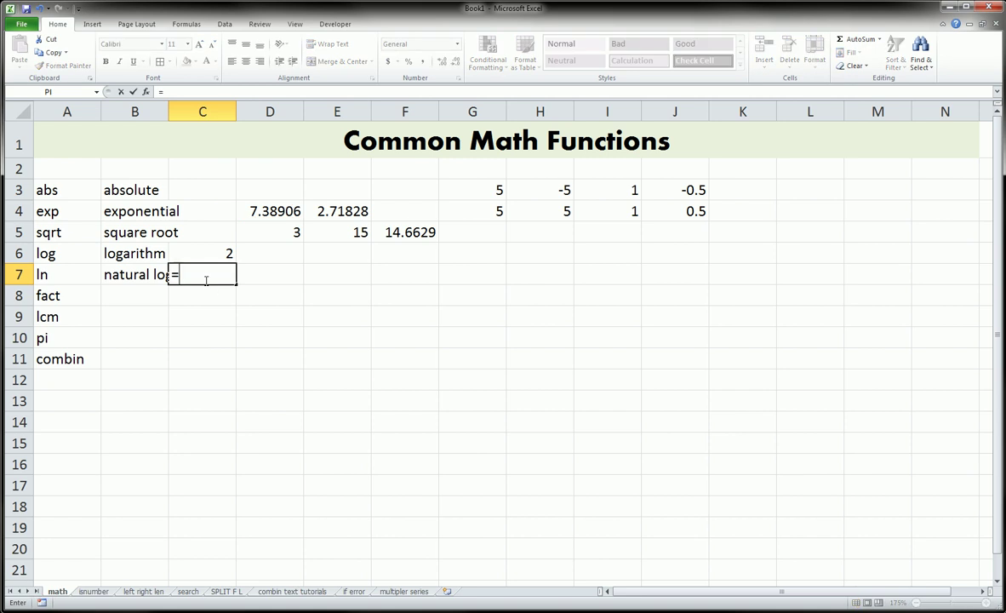
type("ln(")
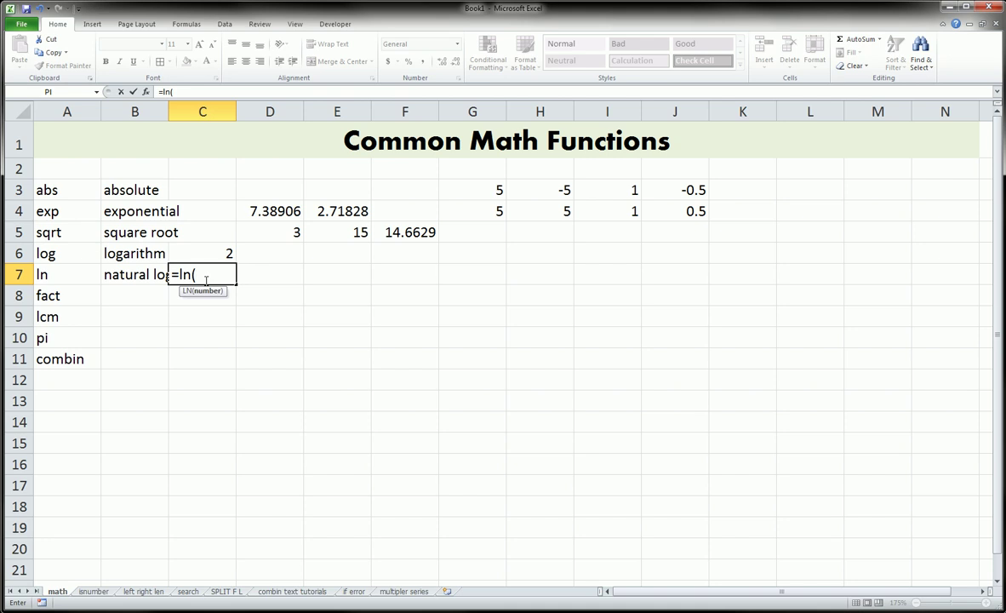
left_click(267, 213)
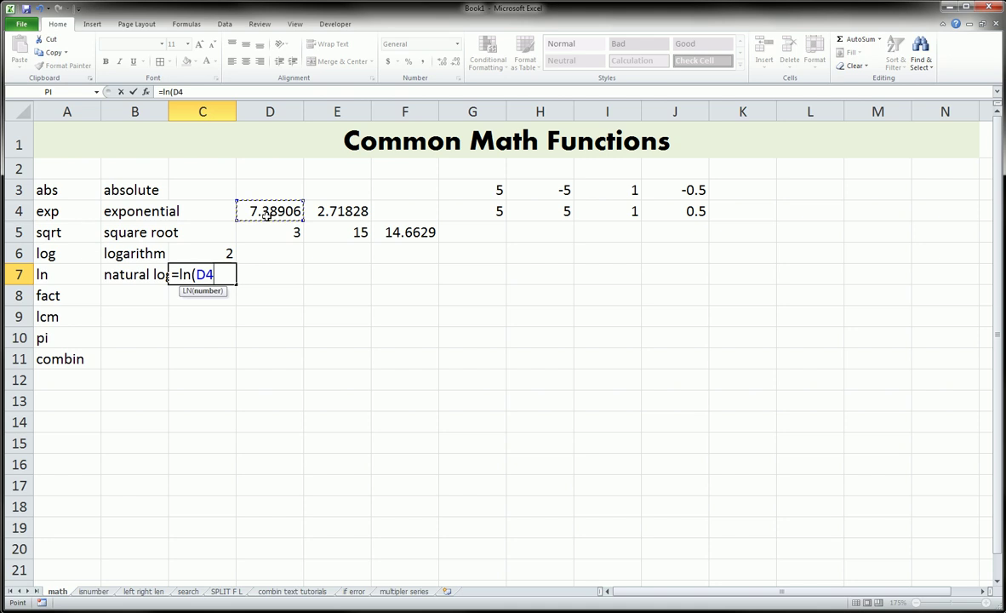
type(")")
key("Return")
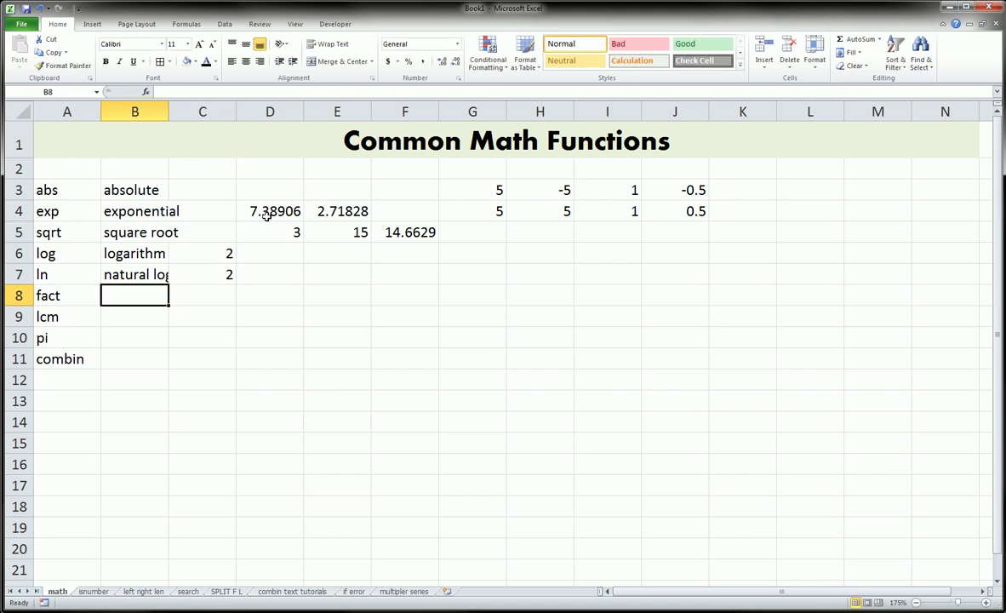
Compare the natural log formula in C7 with the exponential formula in D4 that it references
key("Up")
key("Right")
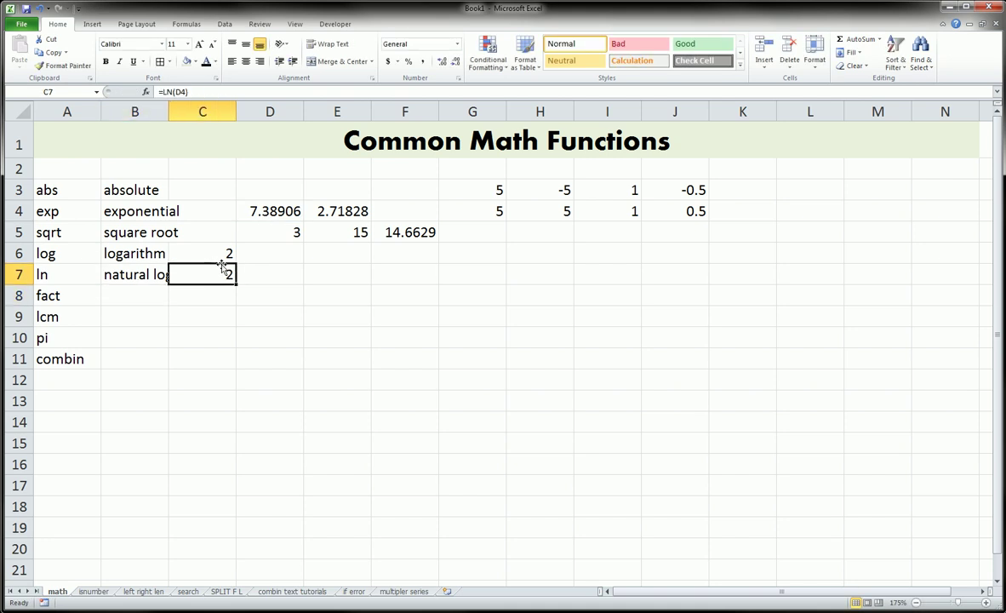
left_click(275, 211)
left_click(228, 276)
left_click(273, 217)
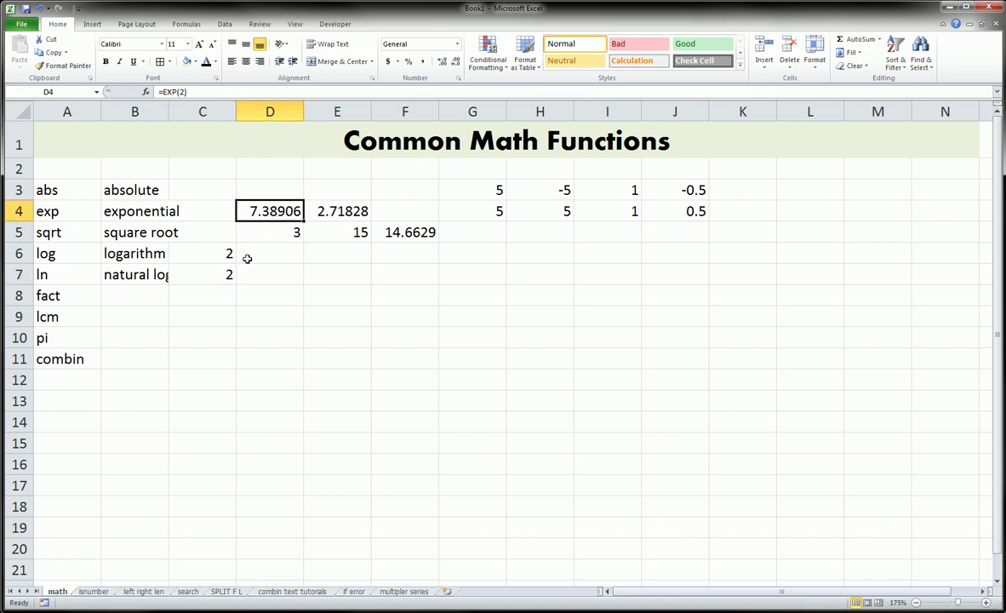
left_click(223, 276)
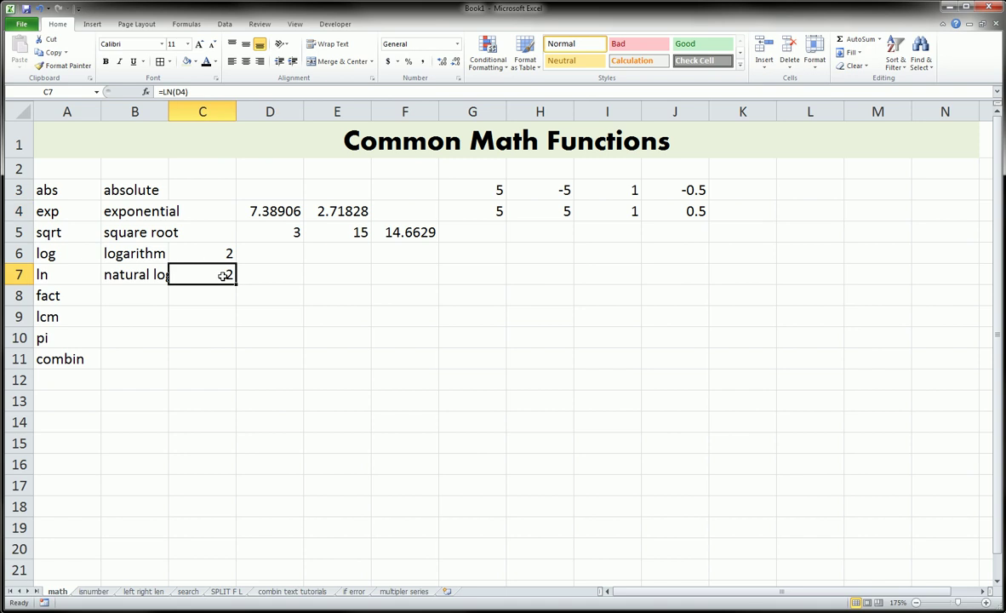
left_click(265, 214)
left_click(221, 273)
key("Right")
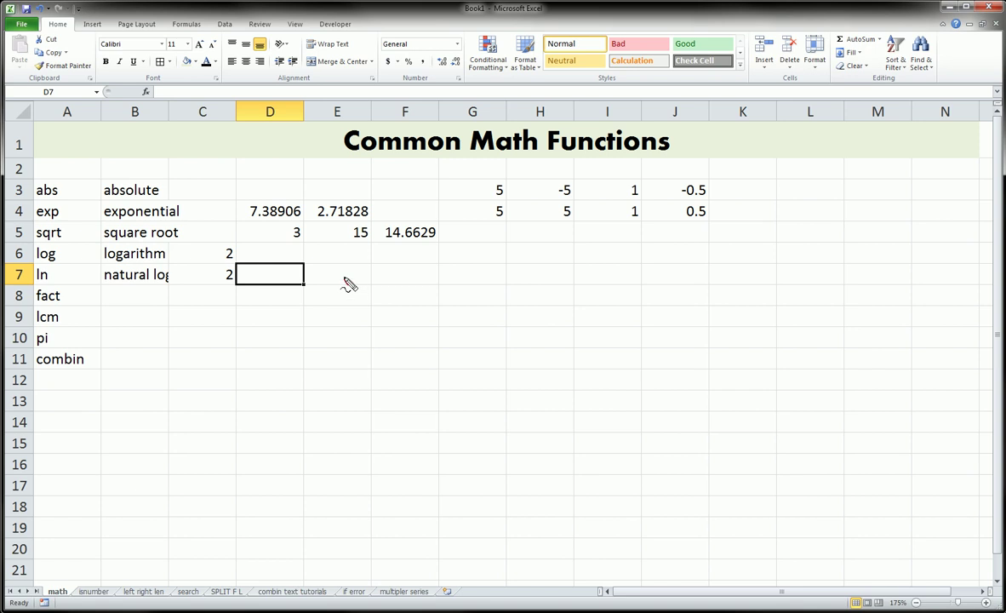
Temporarily sketch ln(e²) = 2, ln(e³) = 3 and the ln and e pairs over the sheet, and review the formula in C7
mouse_move(338, 285)
left_mouse_down()
mouse_move(347, 270)
mouse_move(374, 289)
left_mouse_up()
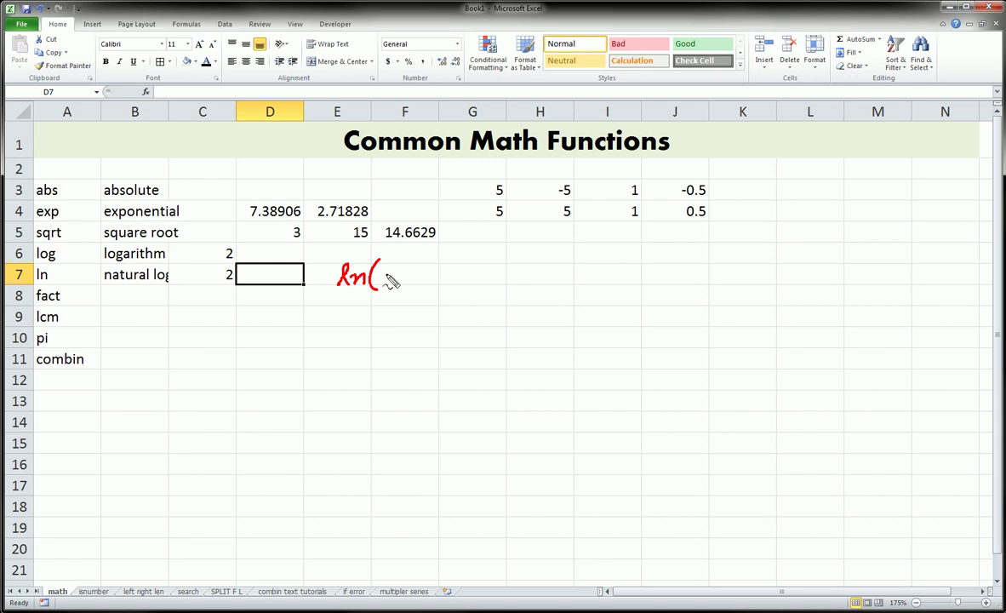
mouse_move(371, 277)
left_mouse_down()
mouse_move(396, 287)
mouse_move(405, 274)
left_mouse_up()
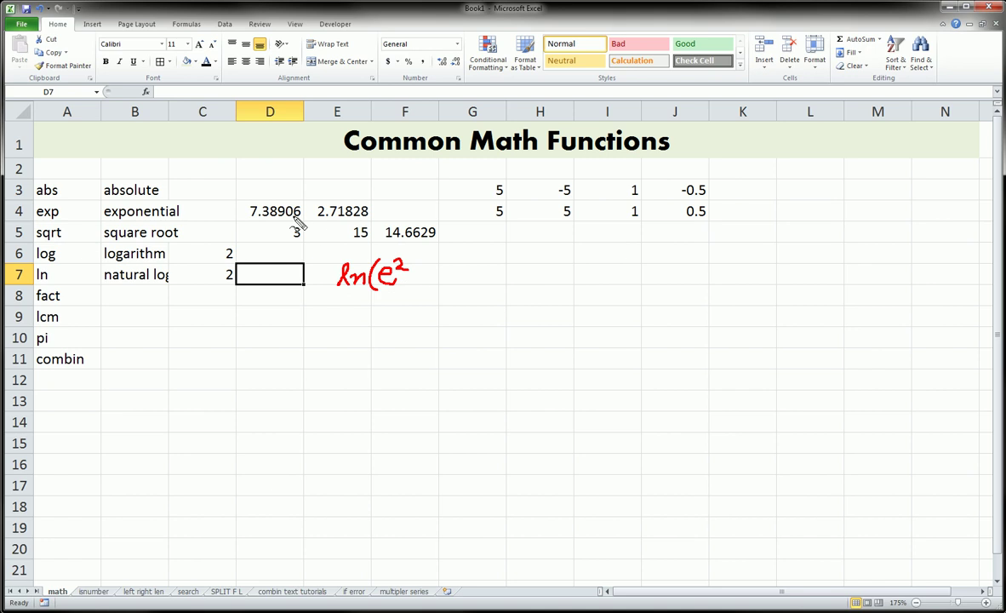
mouse_move(240, 194)
left_mouse_down()
mouse_move(293, 209)
mouse_move(251, 223)
mouse_move(245, 198)
left_mouse_up()
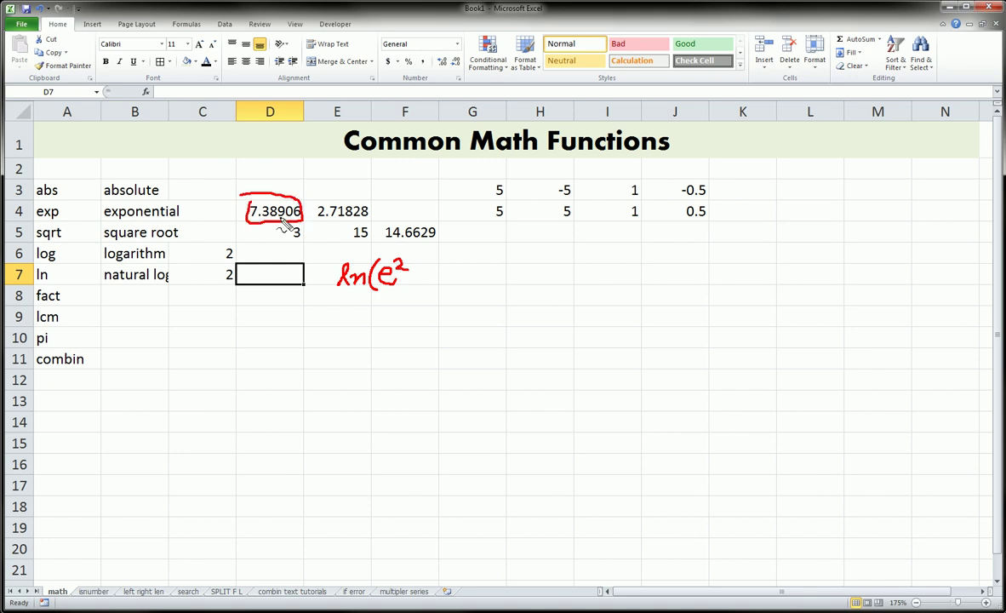
mouse_move(407, 266)
left_mouse_down()
mouse_move(409, 289)
mouse_move(467, 287)
left_mouse_up()
mouse_move(340, 311)
left_mouse_down()
mouse_move(395, 316)
mouse_move(409, 300)
mouse_move(415, 317)
mouse_move(430, 307)
mouse_move(443, 321)
left_mouse_up()
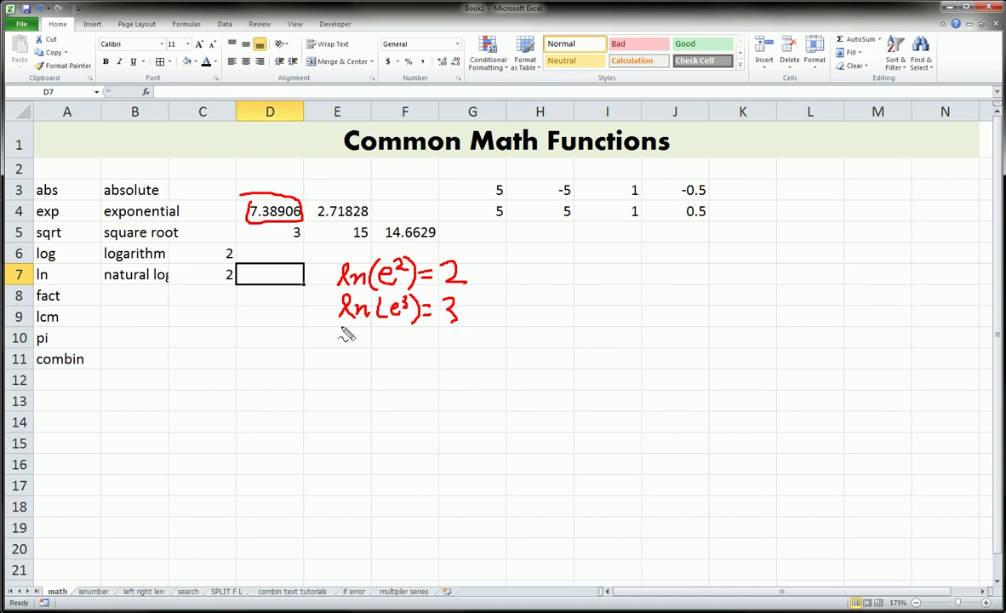
left_click_drag(338, 323, 398, 323)
mouse_move(340, 366)
left_mouse_down()
mouse_move(348, 378)
mouse_move(431, 364)
mouse_move(432, 375)
left_mouse_up()
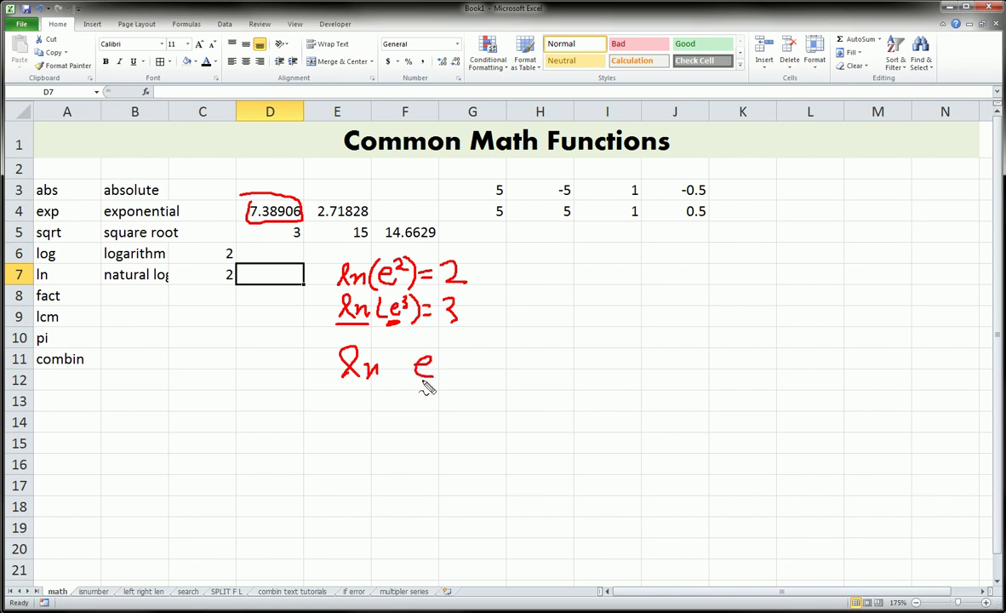
mouse_move(347, 410)
left_mouse_down()
mouse_move(359, 411)
mouse_move(362, 426)
mouse_move(413, 434)
mouse_move(429, 415)
mouse_move(444, 424)
left_mouse_up()
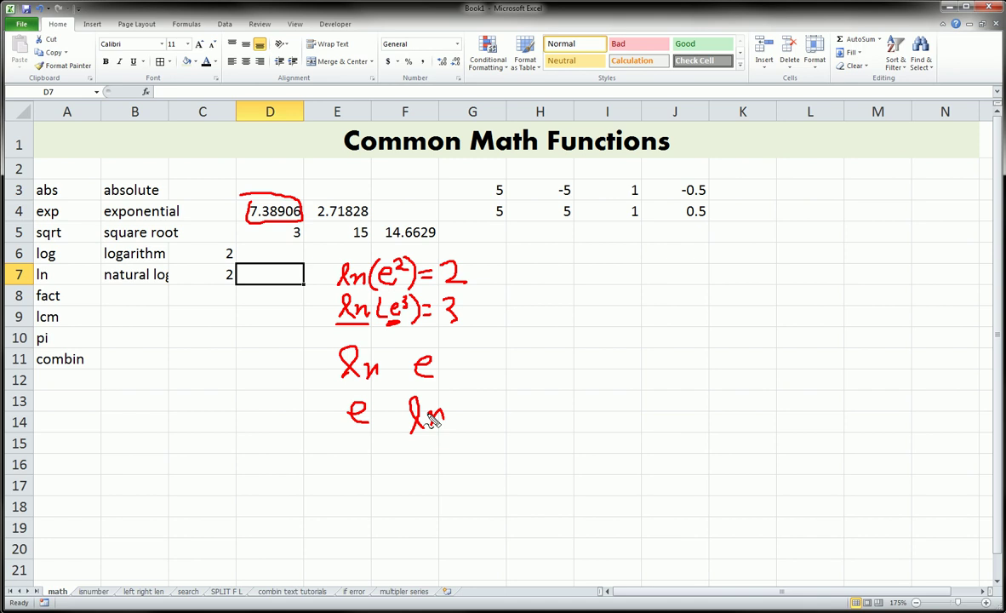
key("e")
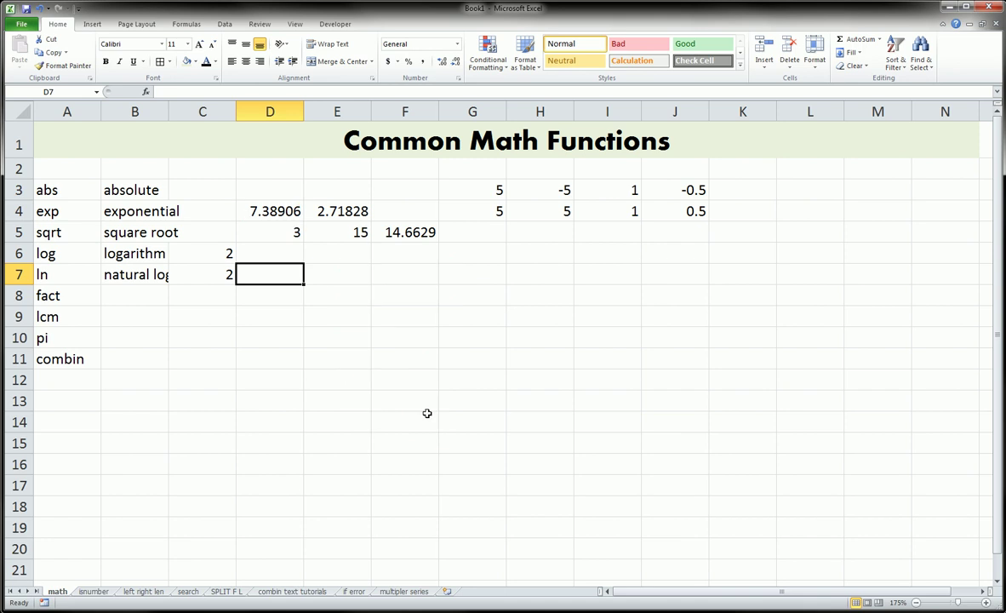
left_click(221, 276)
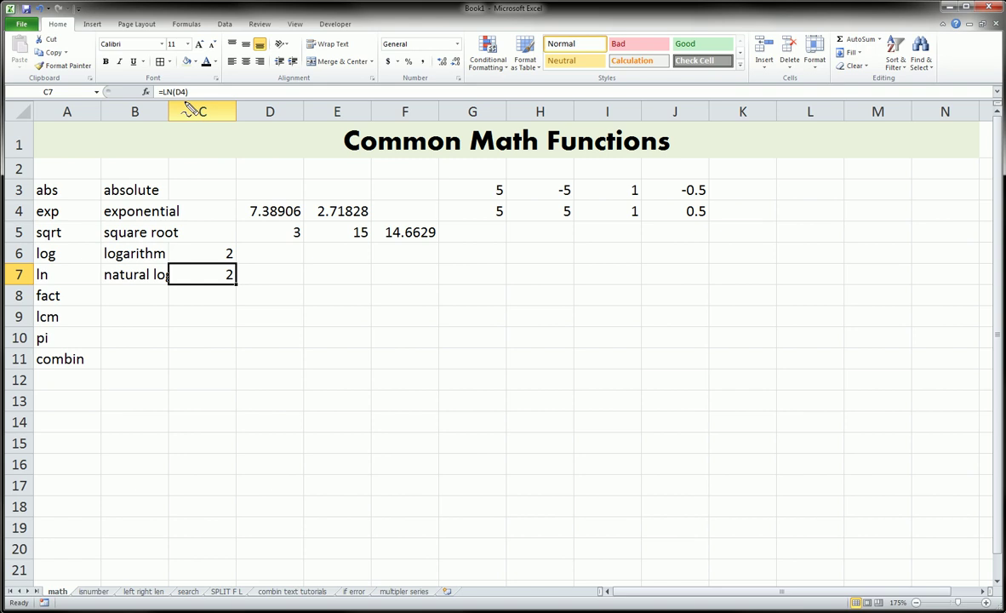
mouse_move(149, 73)
left_mouse_down()
mouse_move(201, 69)
mouse_move(134, 119)
mouse_move(147, 73)
left_mouse_up()
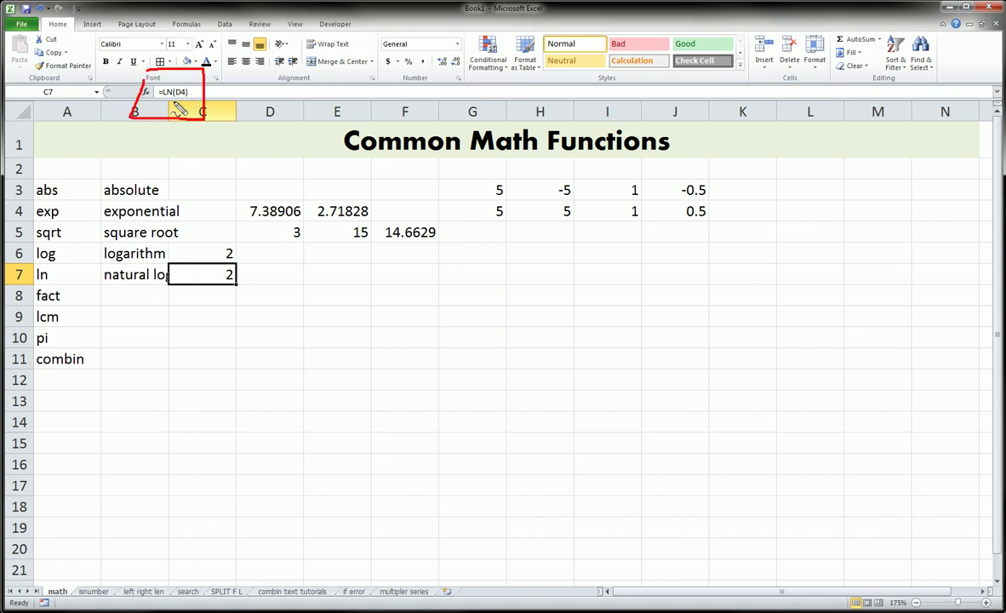
key("Escape")
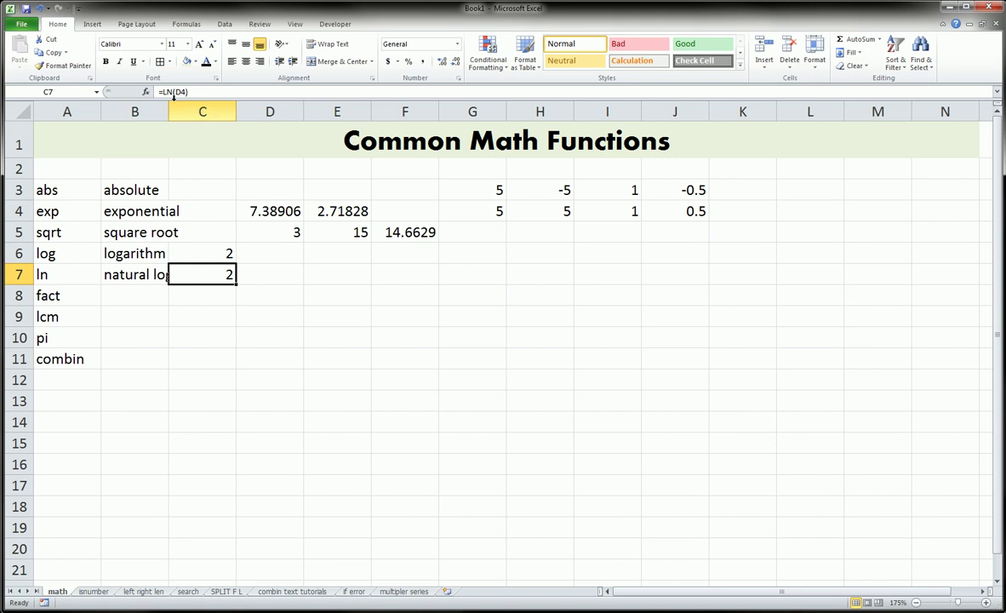
Label the fact row by entering factorial in B8
left_click(136, 287)
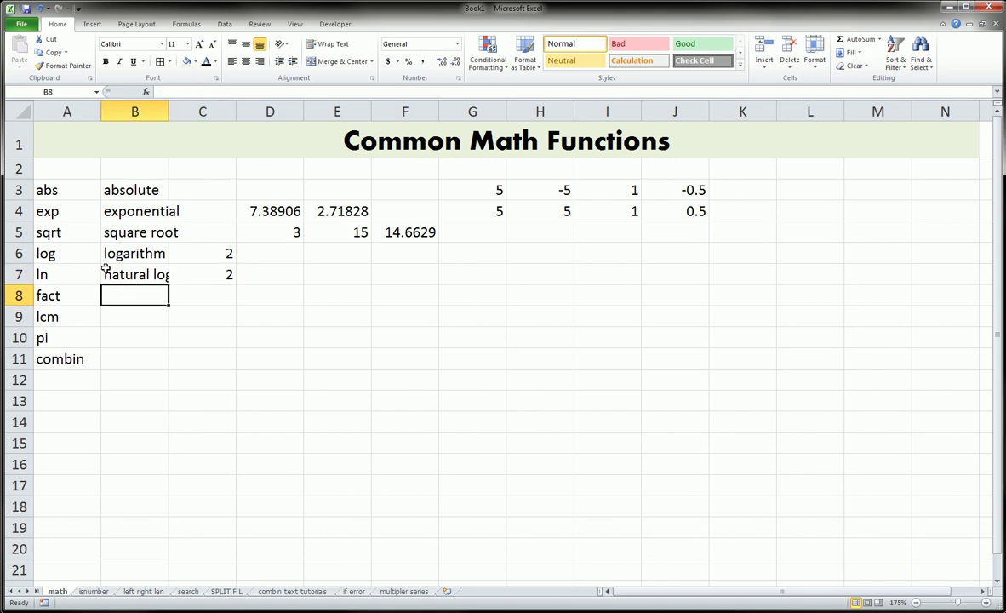
type("factorial")
key("Tab")
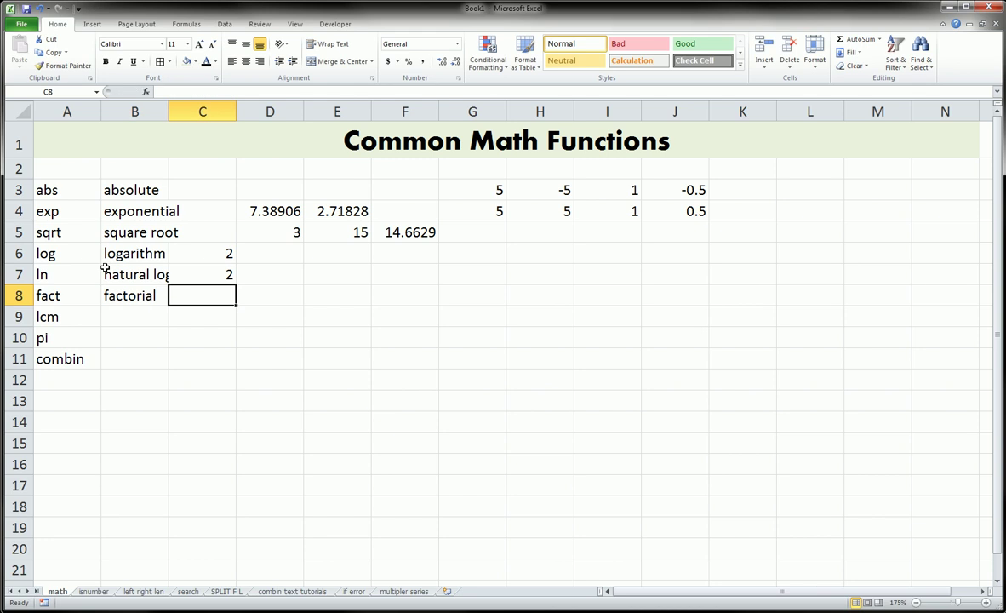
Temporarily sketch 5! = 5·4·3·2·1 and 3! = 3·2·1 over the sheet to illustrate factorials
mouse_move(298, 290)
left_mouse_down()
mouse_move(296, 320)
mouse_move(260, 320)
mouse_move(265, 294)
left_mouse_up()
mouse_move(327, 307)
left_mouse_down()
mouse_move(367, 308)
mouse_move(361, 319)
mouse_move(411, 316)
mouse_move(423, 304)
mouse_move(419, 322)
mouse_move(458, 308)
mouse_move(449, 323)
mouse_move(444, 310)
left_mouse_up()
left_click(386, 311)
left_click(439, 314)
left_click(473, 309)
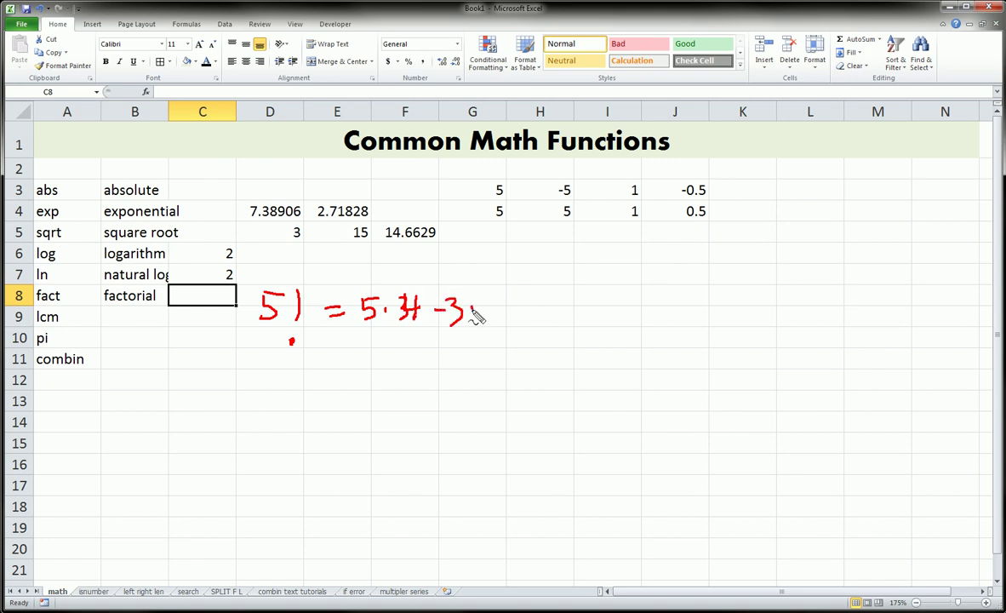
key("ctrl+z")
mouse_move(485, 301)
left_mouse_down()
mouse_move(505, 320)
mouse_move(535, 317)
left_mouse_up()
left_click(512, 311)
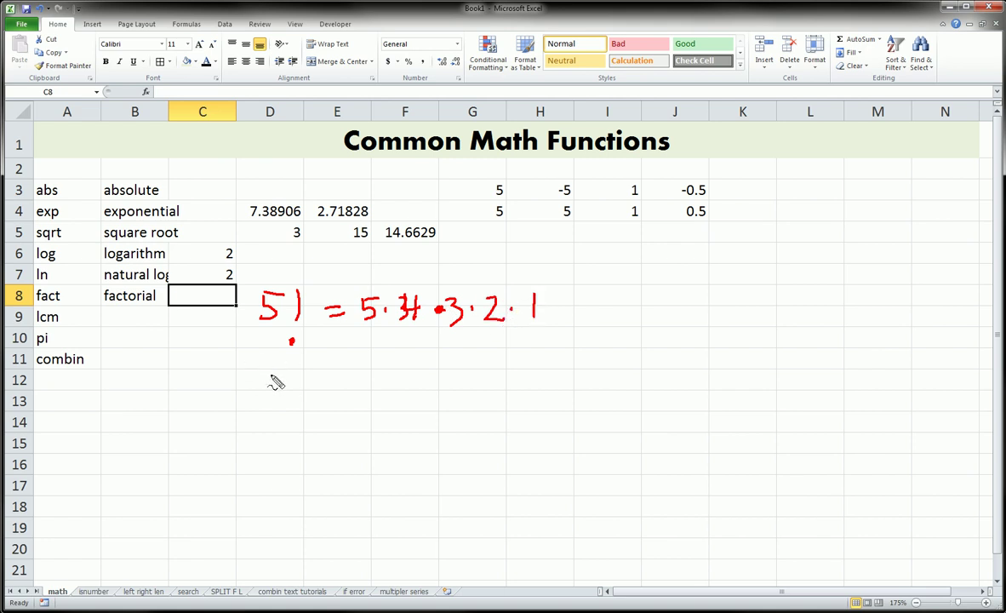
mouse_move(269, 364)
left_mouse_down()
mouse_move(273, 388)
mouse_move(297, 393)
left_mouse_up()
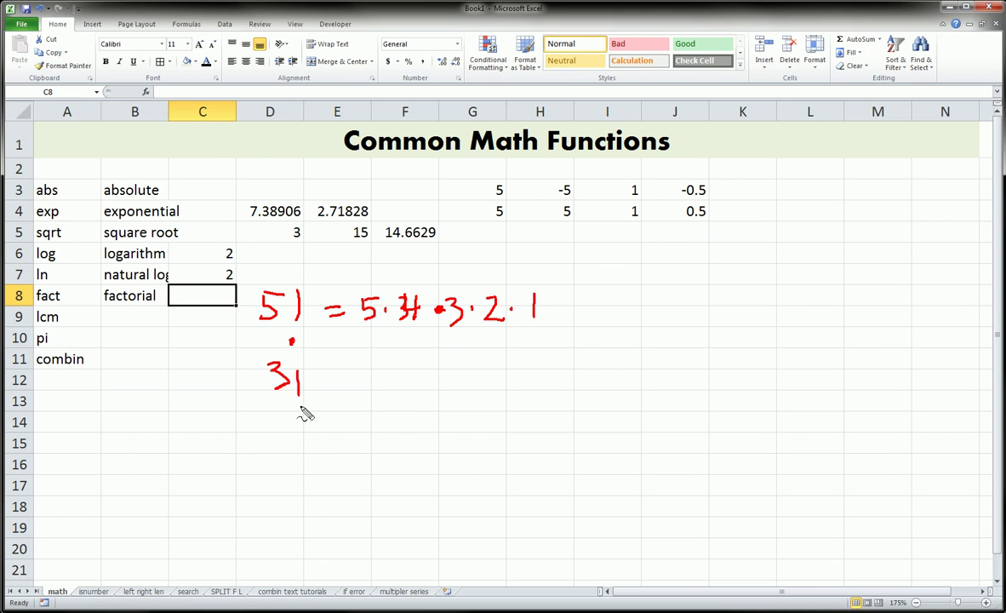
left_click(299, 407)
left_click_drag(324, 385, 375, 385)
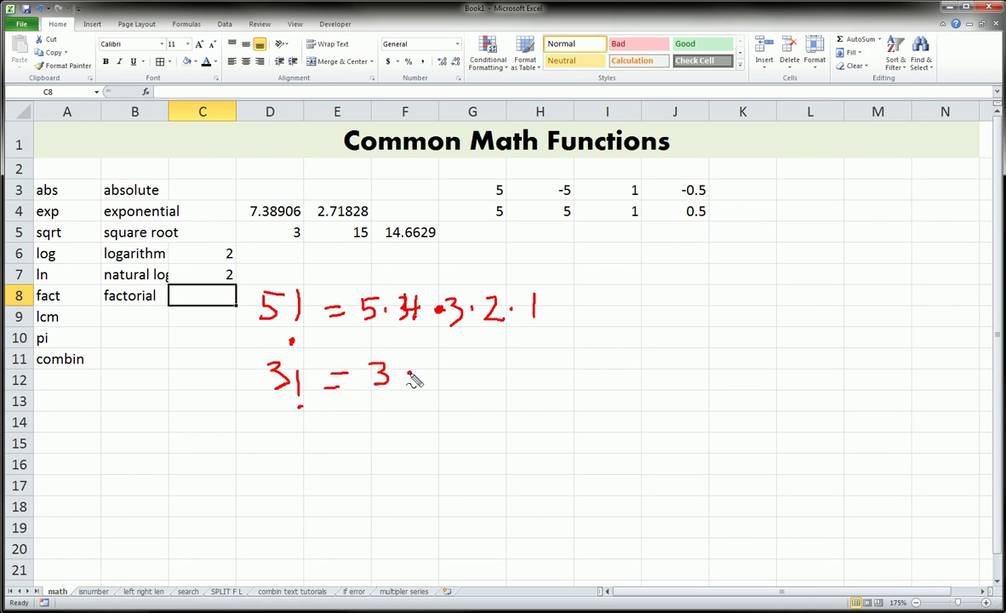
left_click(411, 380)
left_click_drag(431, 369, 493, 395)
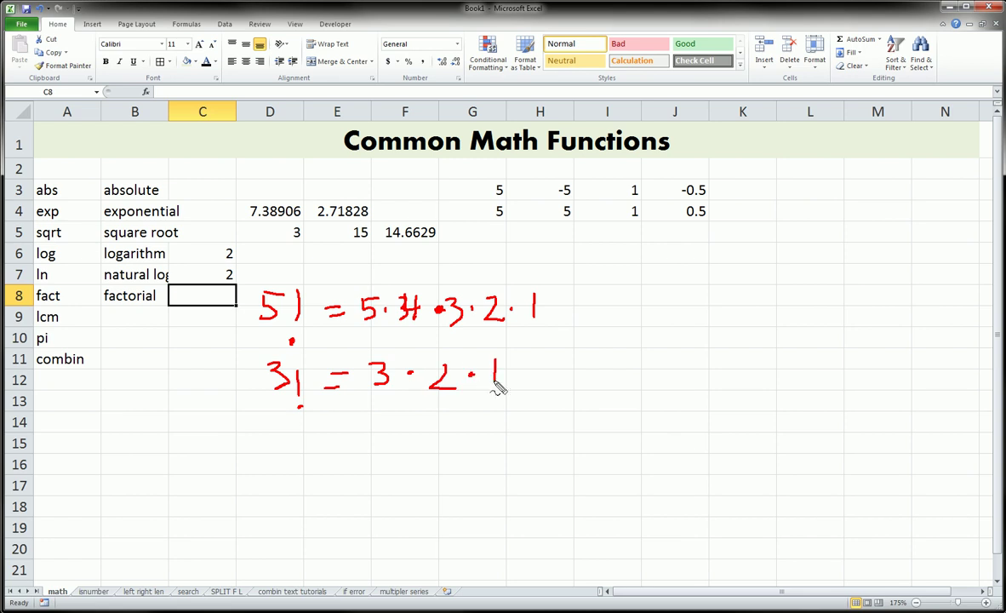
key("Escape")
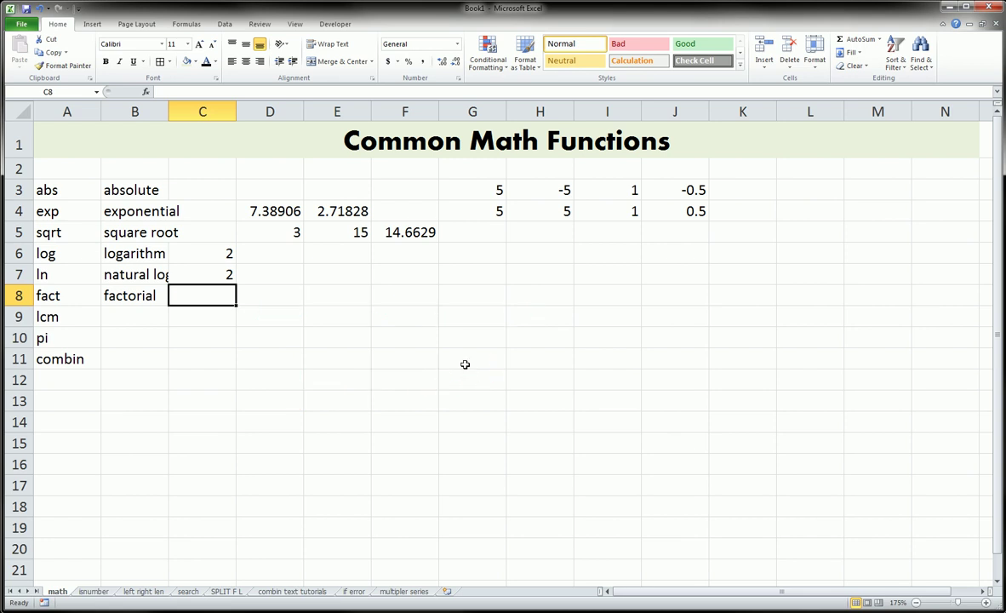
Try a factorial example in C8 with the formula =factorial(5), and reselect the cell
type("fac")
key("BackSpace")
key("BackSpace")
key("BackSpace")
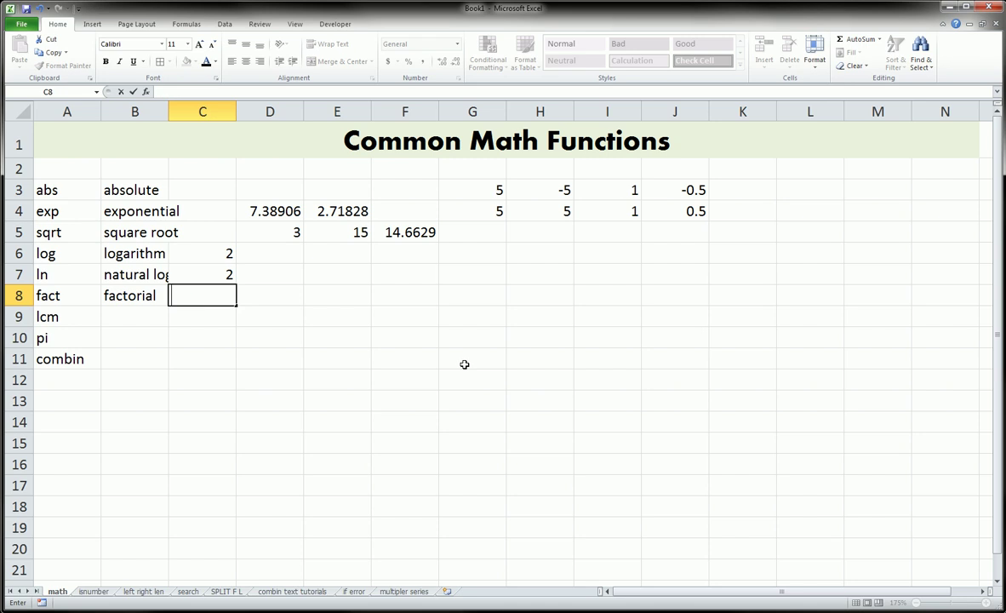
type("=factorial")
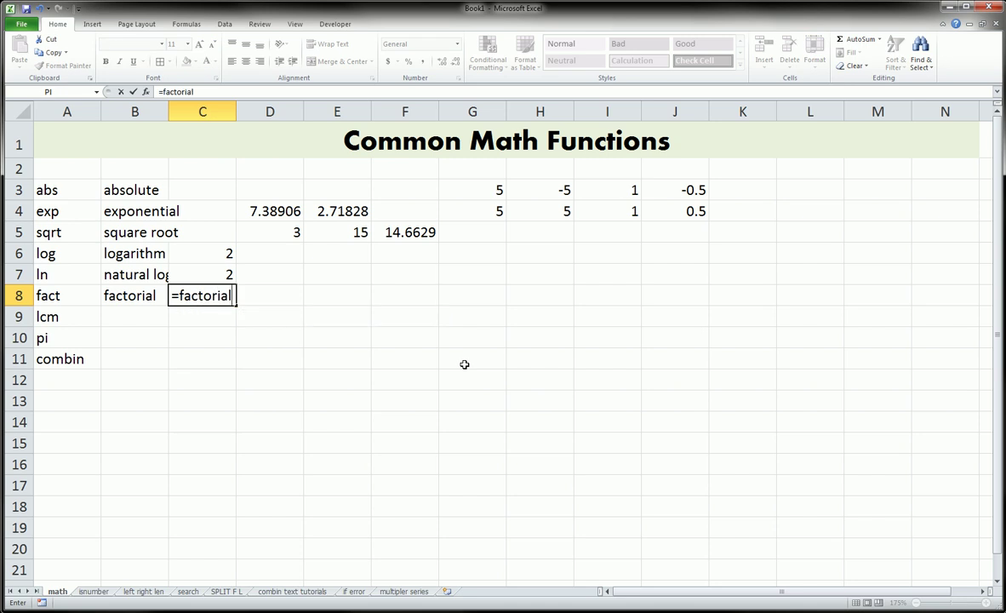
type("(5)")
key("Return")
key("Up")
key("Right")
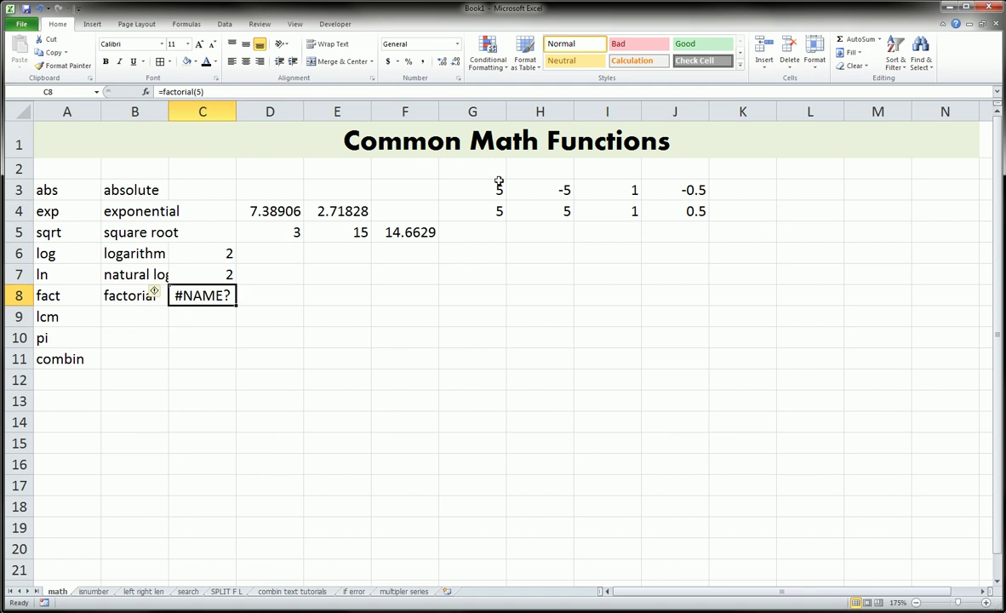
Correct the function name in C8 so the formula reads =FACT(5), and reselect the cell
left_click(194, 92)
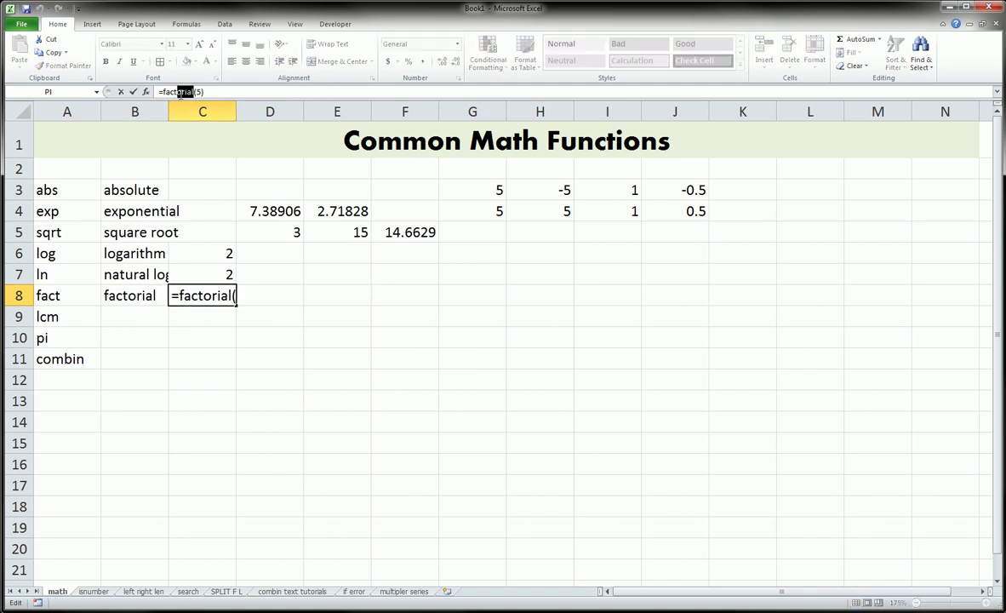
key("BackSpace")
key("BackSpace")
key("BackSpace")
key("BackSpace")
key("BackSpace")
key("Return")
left_click(209, 294)
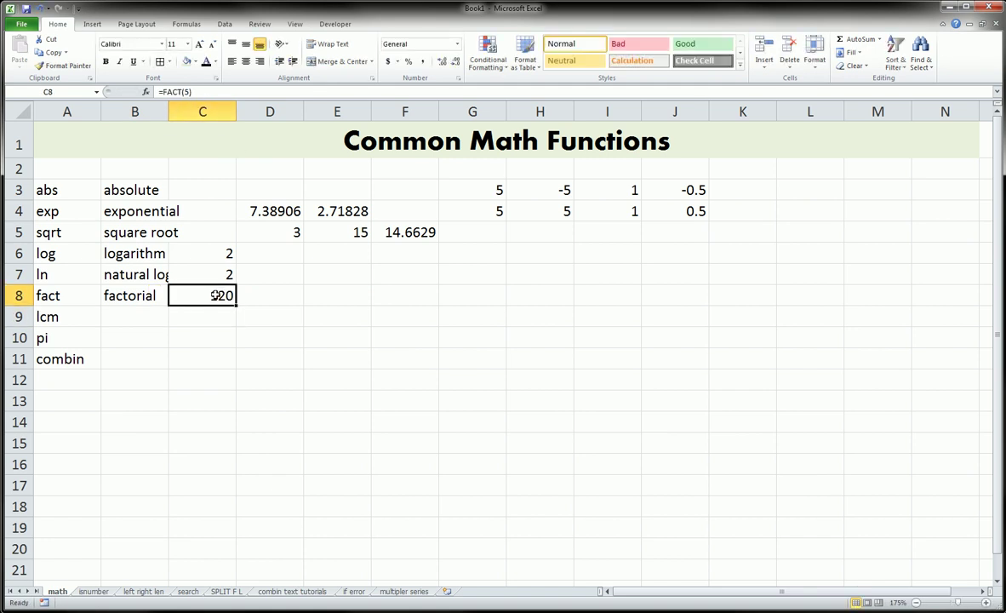
Add a second factorial example in D8 with the formula =fact(3)
left_click(265, 299)
type("=")
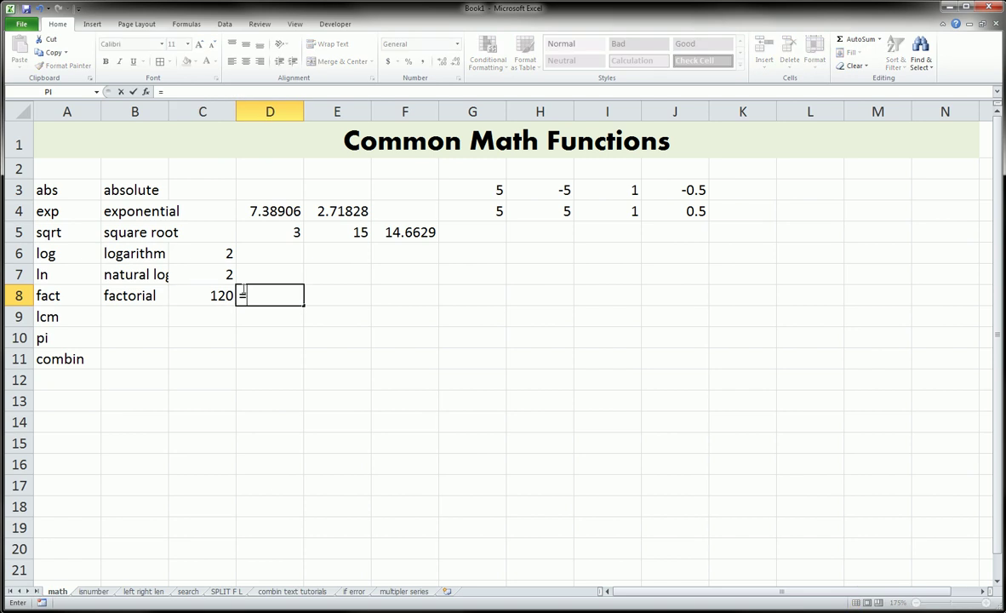
type("fact")
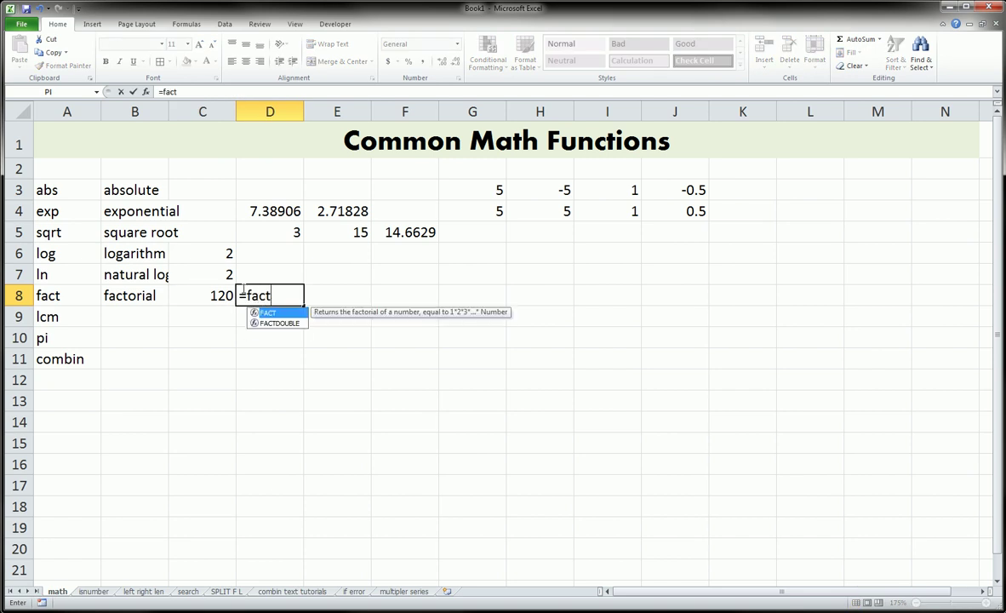
type("(3)")
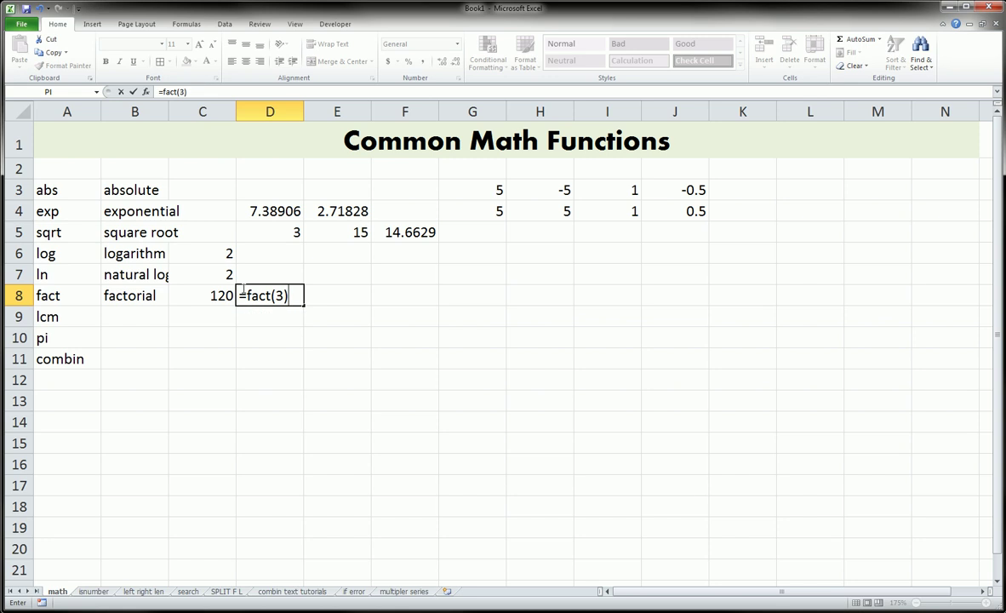
key("Return")
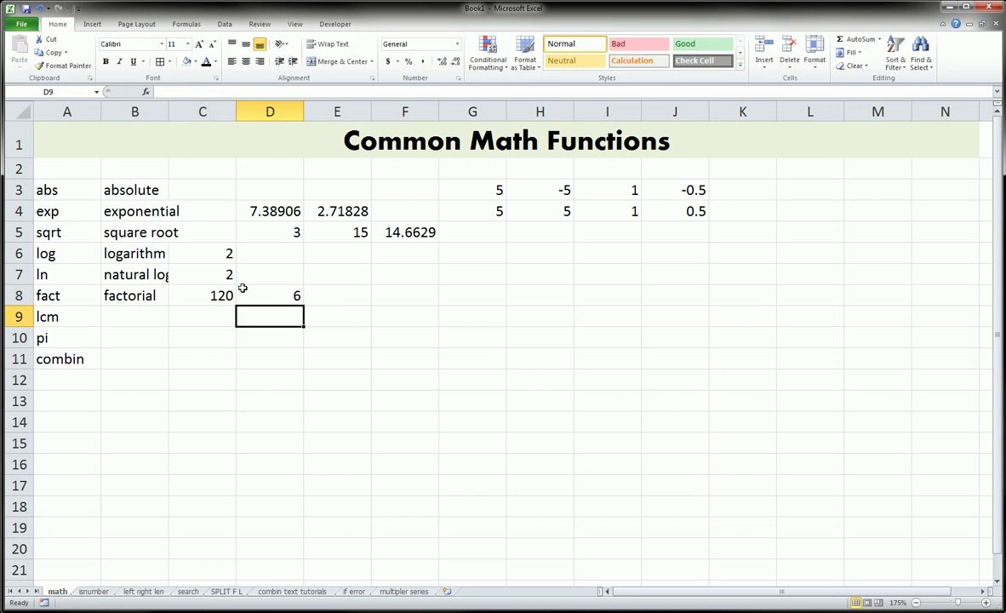
Add a large factorial example in E8 that calculates the factorial of 100 with the FACT function
left_click(242, 288)
key("Right")
type("=")
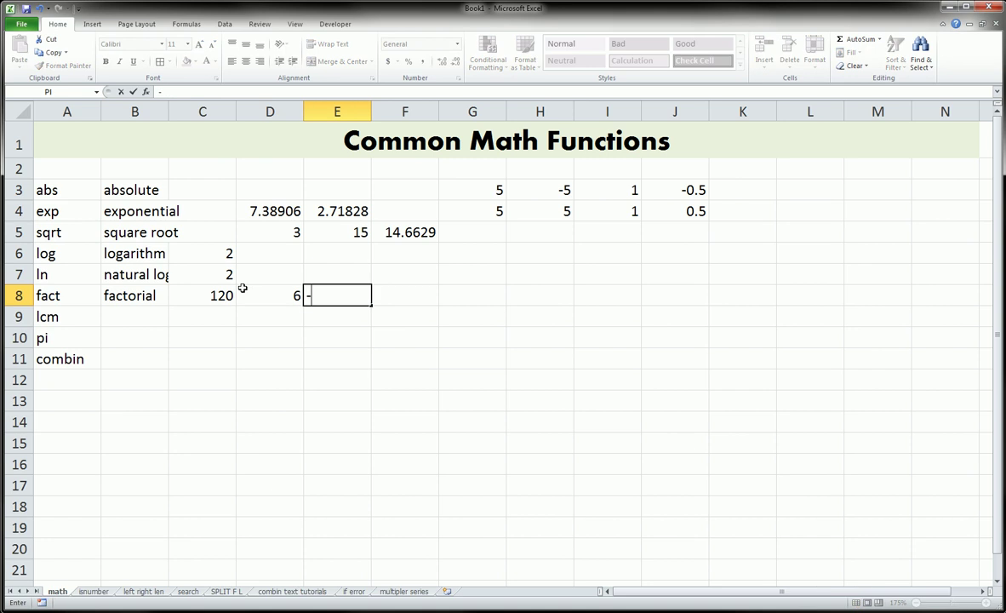
type("factor")
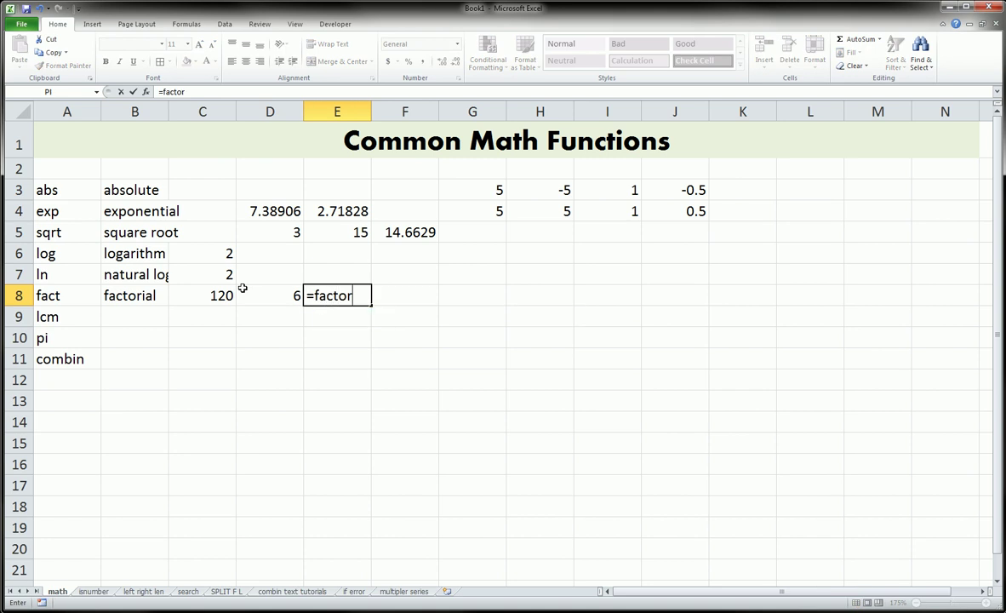
key("BackSpace")
key("BackSpace")
type("(")
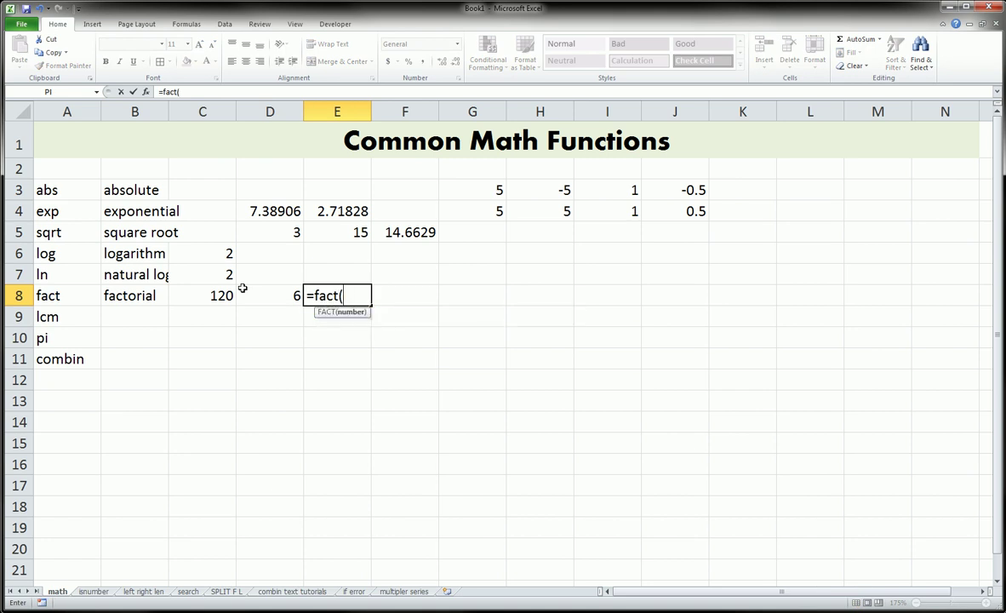
type("100")
key("Return")
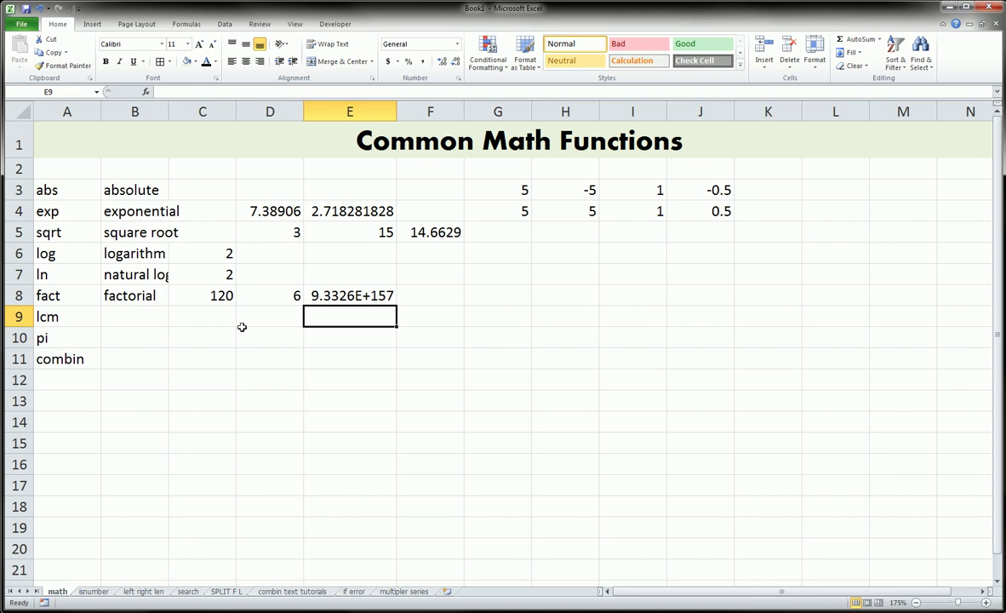
Label the lcm row by entering least common multiple in B9
left_click(145, 319)
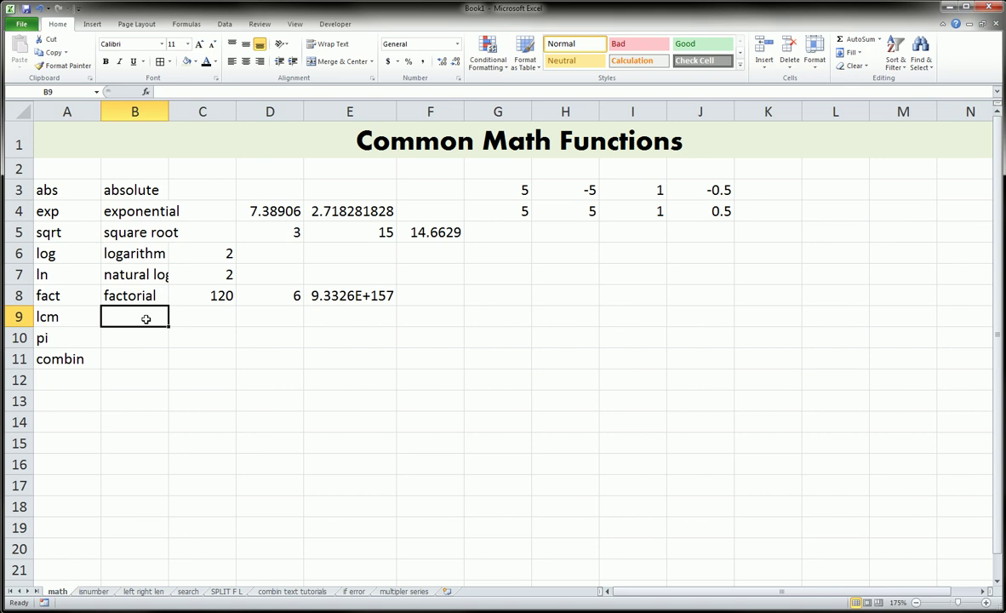
type("lea")
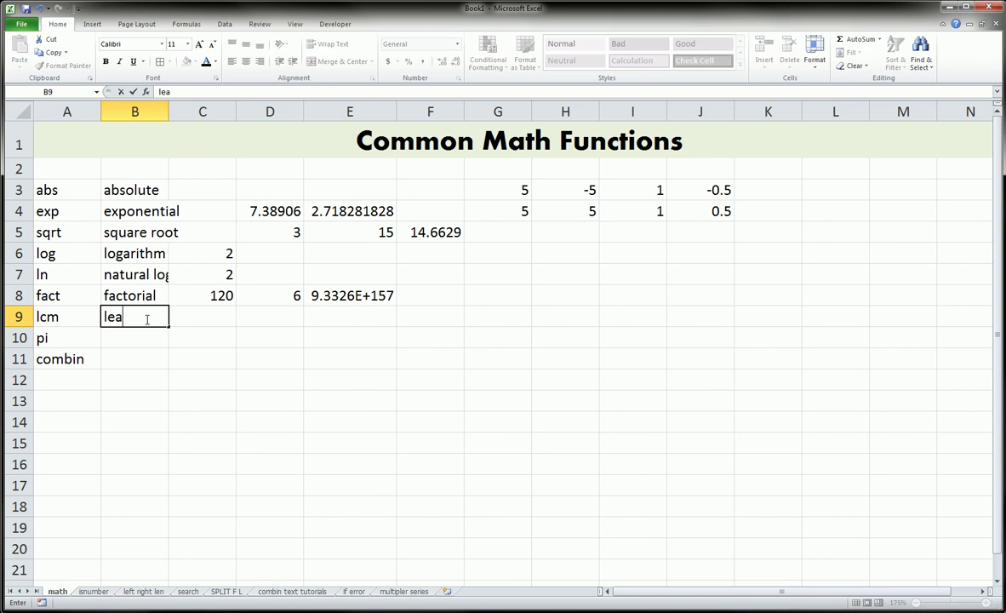
type("st common ")
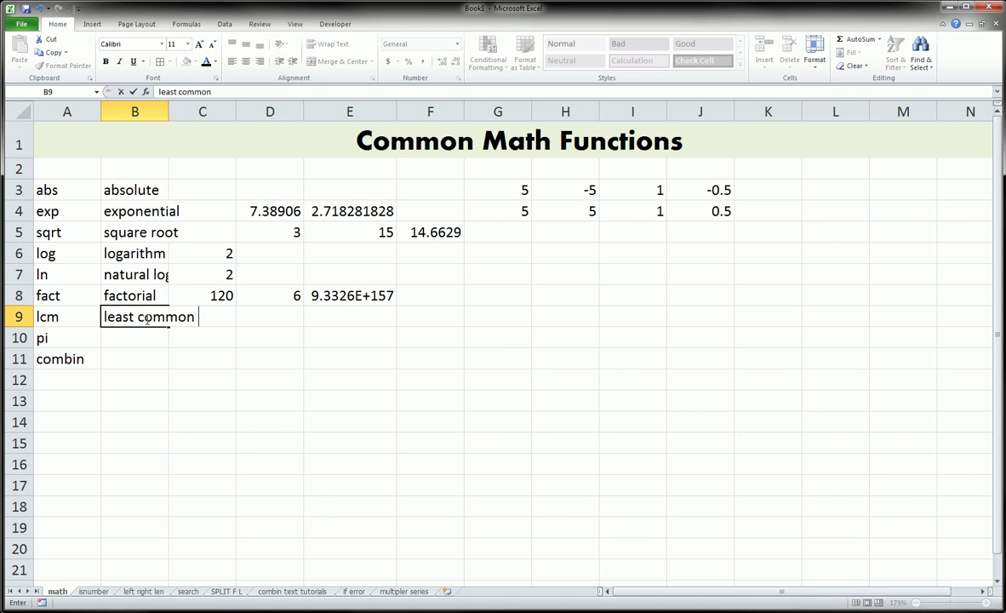
type("multiple")
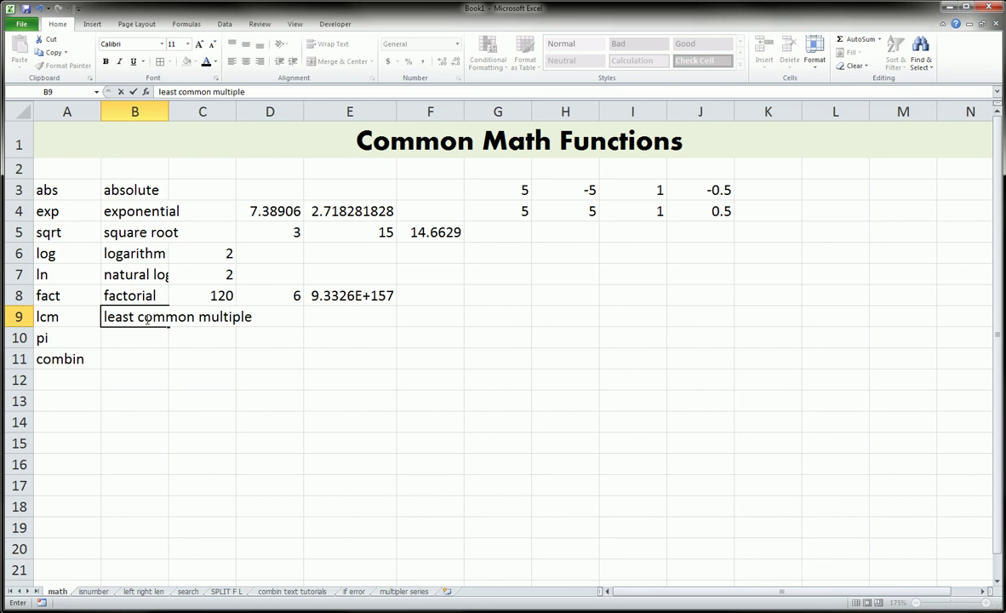
key("Tab")
Enter the sample numbers 15, 6 and 3 in cells F9, G9 and H9 of the lcm row
key("Tab")
key("Tab")
key("Tab")
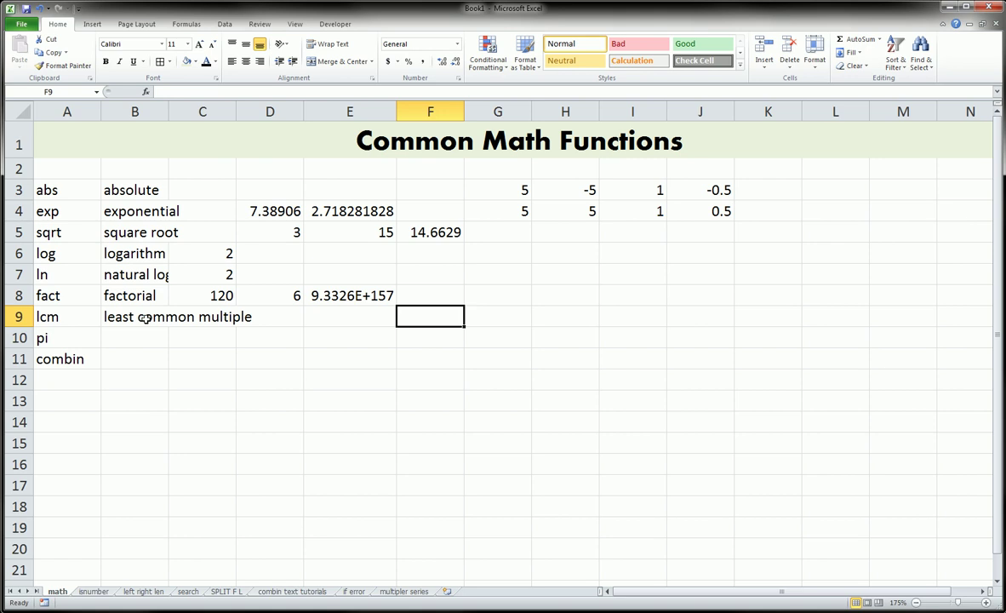
type("15")
key("Tab")
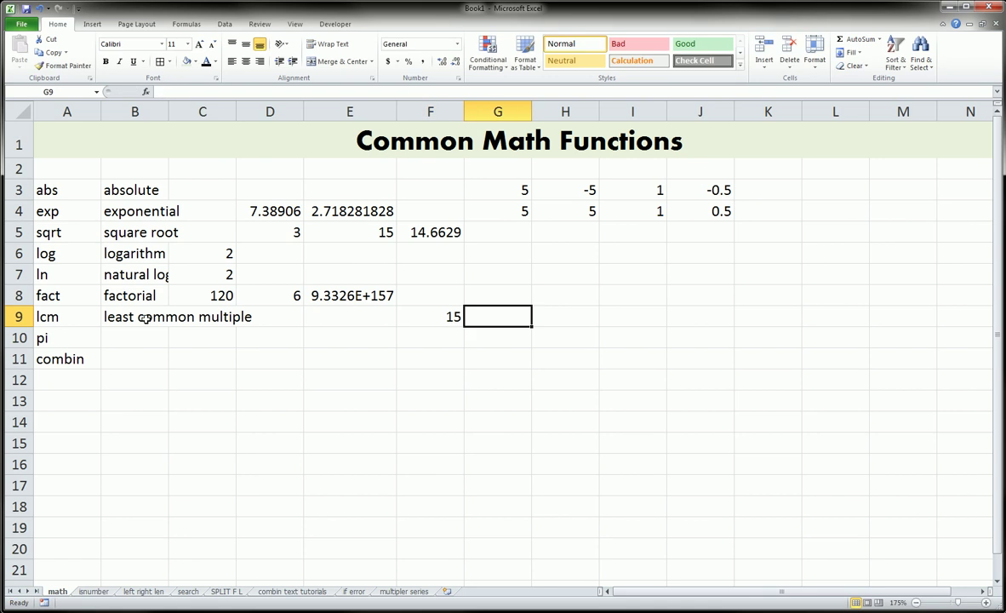
type("6")
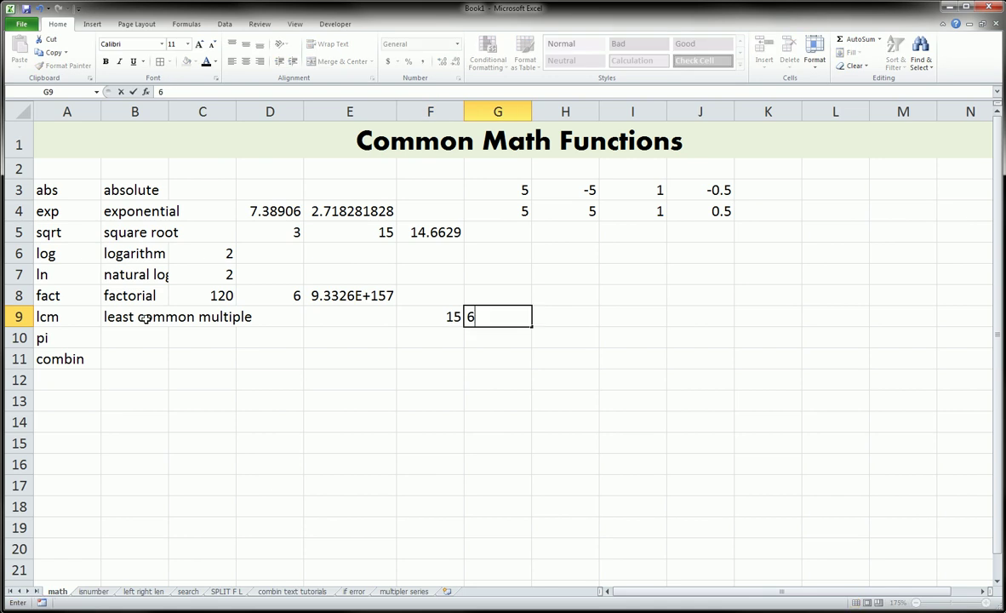
key("Tab")
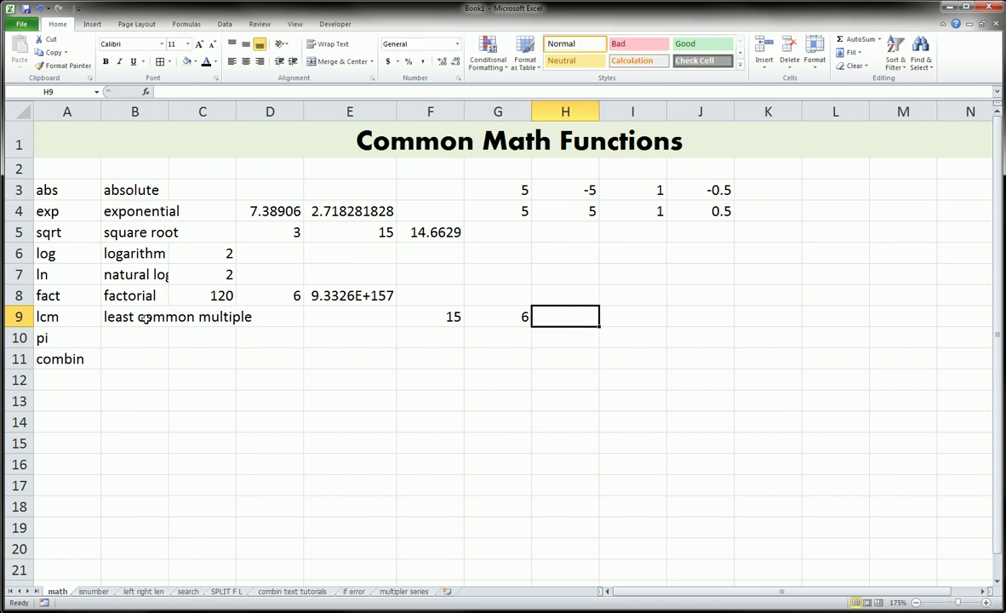
type("3")
key("Tab")
Calculate the least common multiple of the three sample numbers in F10 with =lcm over F9:H9
key("Down")
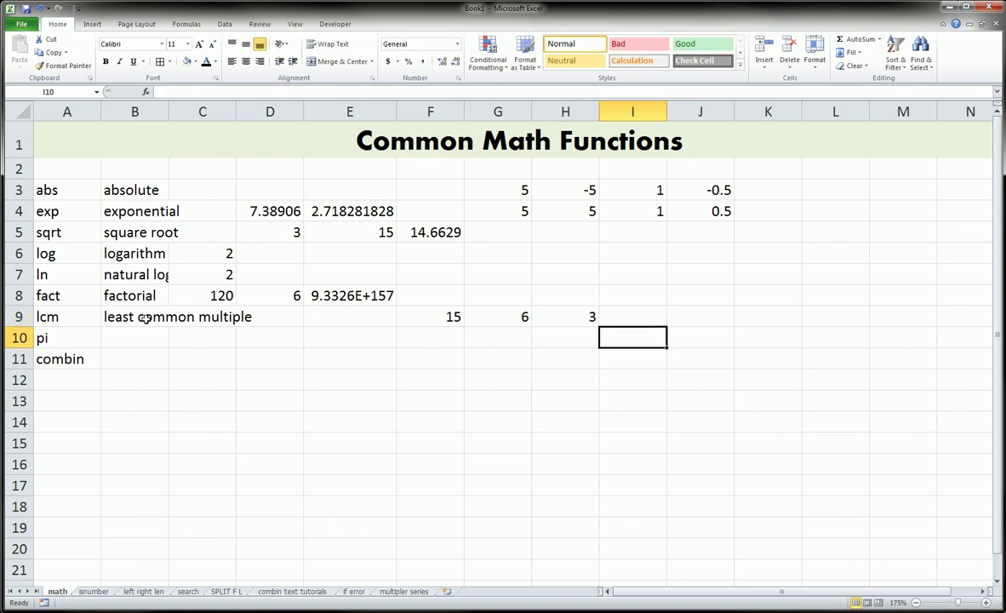
key("Left")
key("Left")
key("Left")
type("=lc")
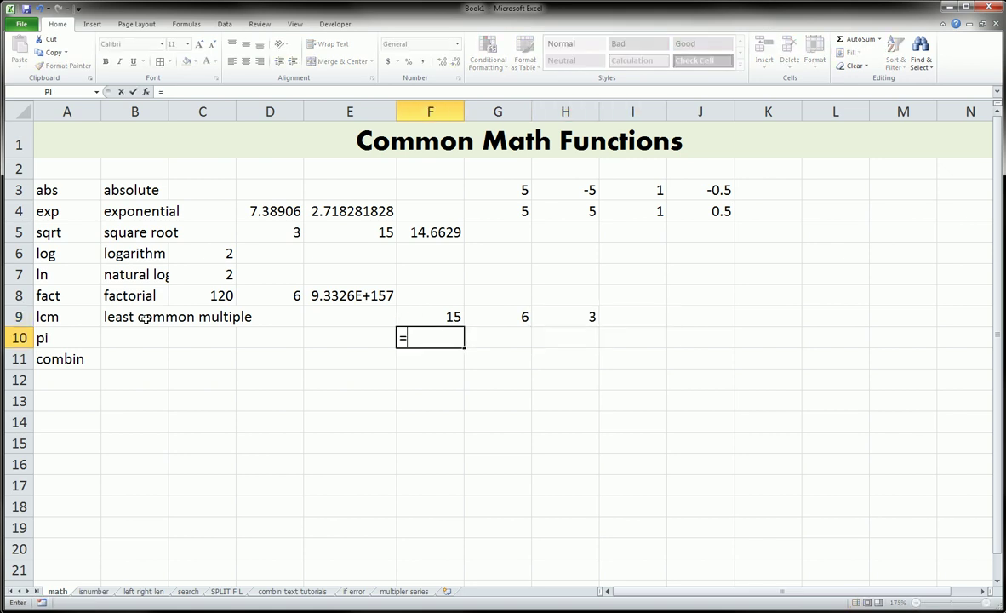
key("BackSpace")
key("BackSpace")
key("Escape")
type("=lcm(")
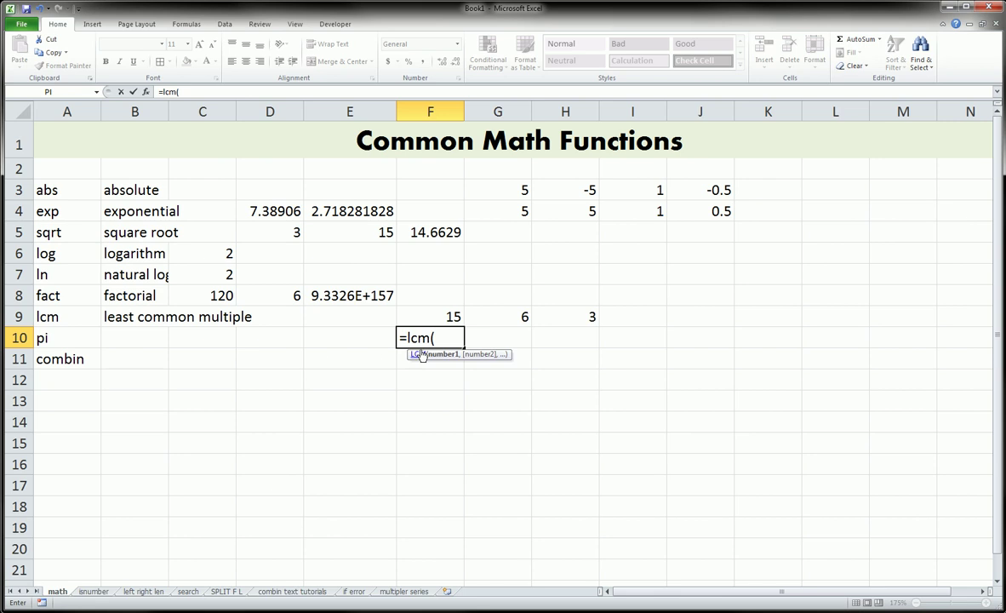
left_click_drag(399, 323, 387, 351)
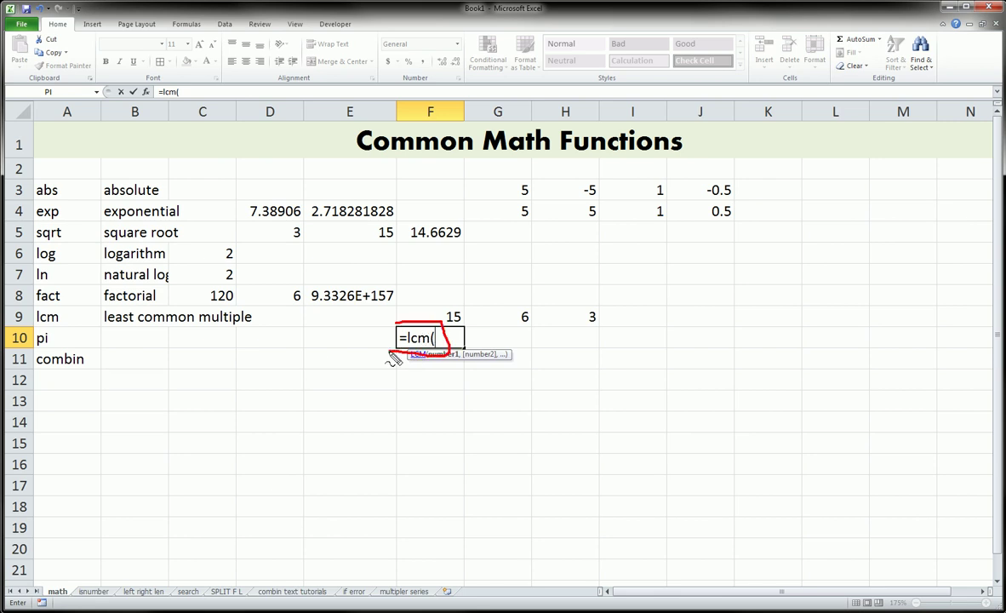
mouse_move(430, 313)
left_mouse_down()
mouse_move(608, 308)
mouse_move(592, 328)
mouse_move(426, 326)
mouse_move(441, 311)
mouse_move(574, 317)
left_mouse_up()
key("Escape")
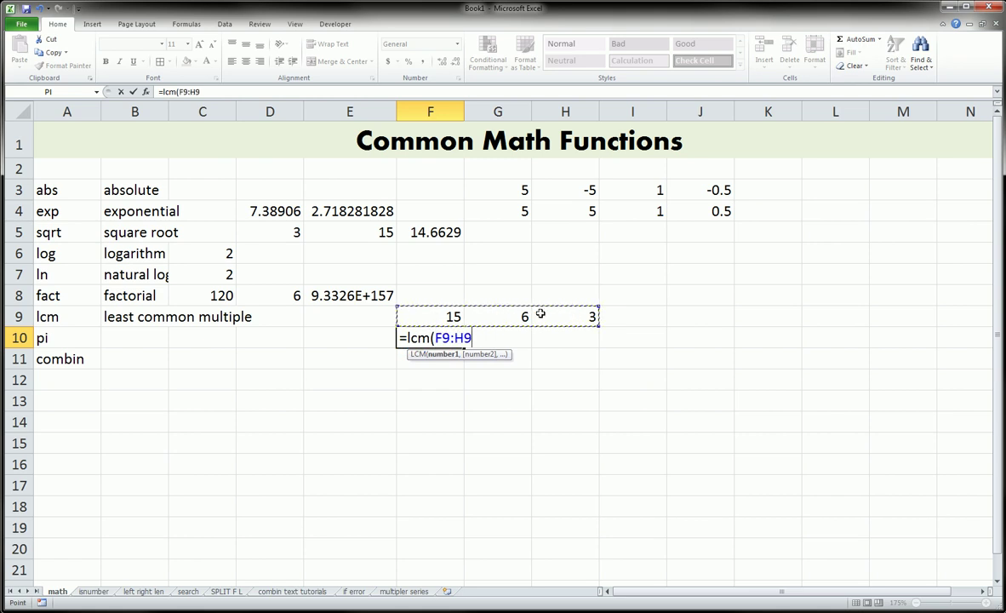
key("Return")
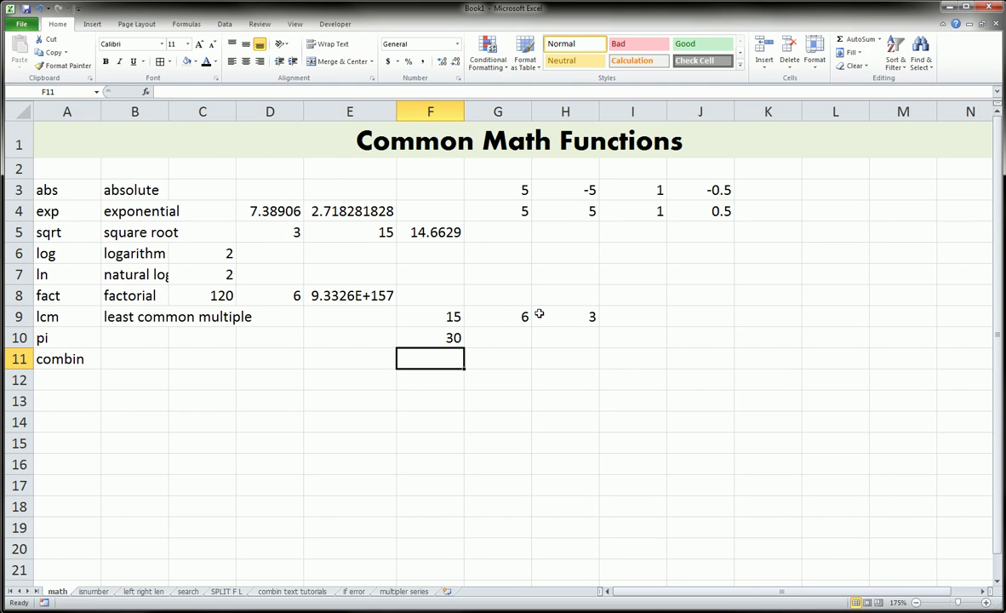
Calculate the least common multiple of only the last two sample numbers in F11 with =lcm(G9:H9)
type("=")
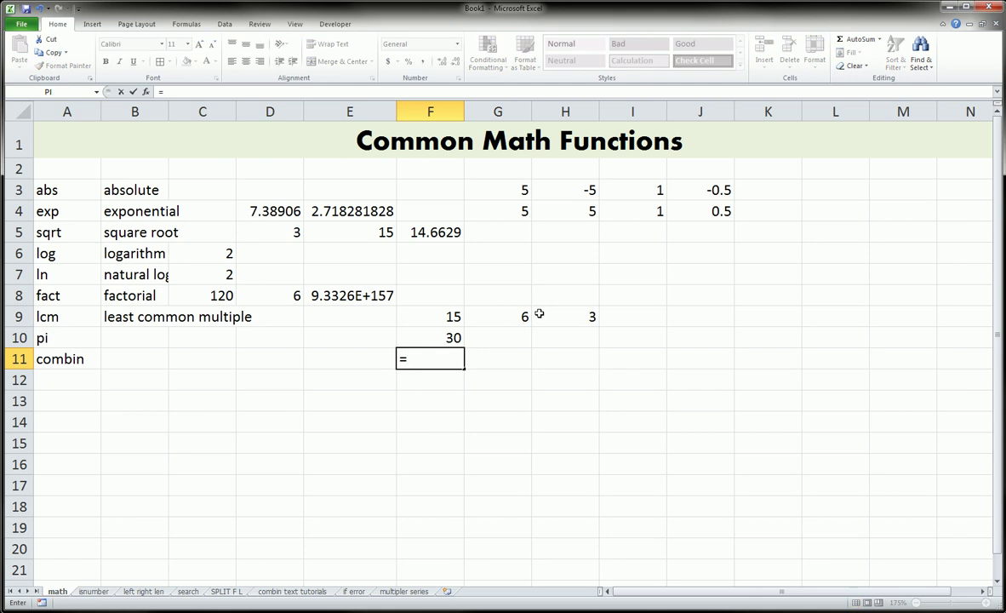
type("lcm(")
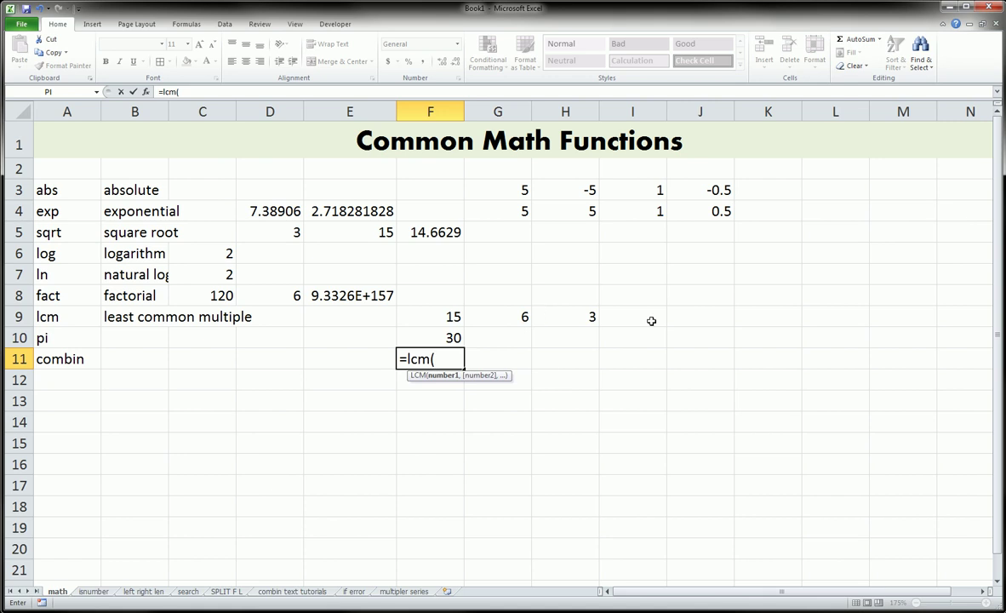
left_click_drag(485, 316, 544, 316)
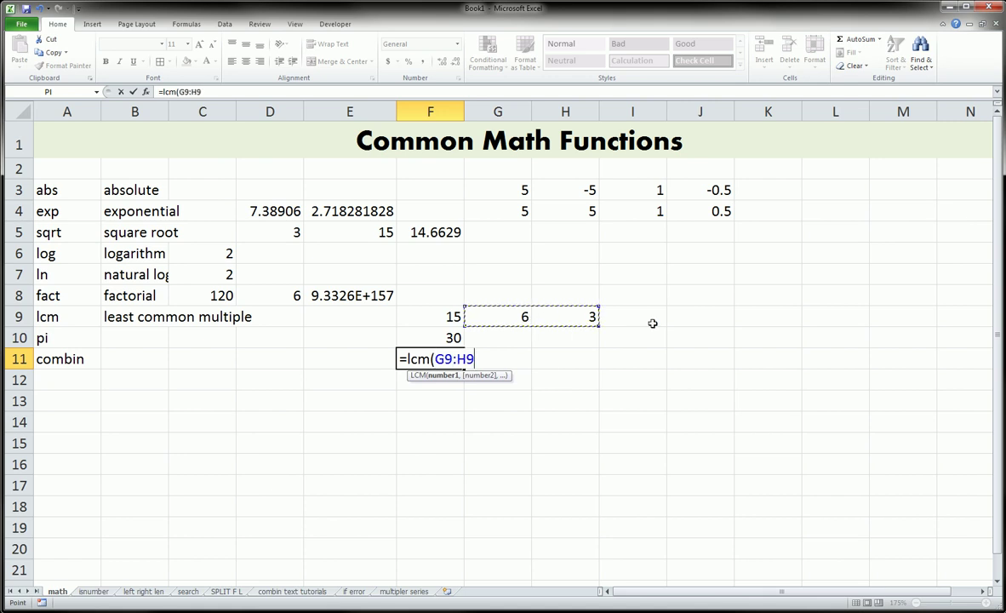
type(")")
key("Return")
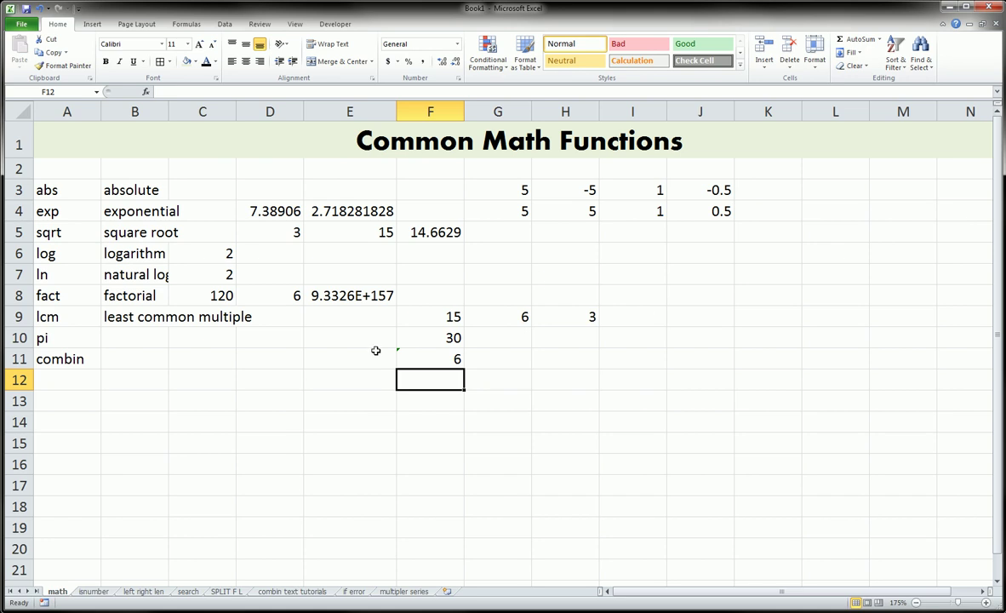
Enter the approximate value 3.14 in B10 beside the pi label
left_click(136, 338)
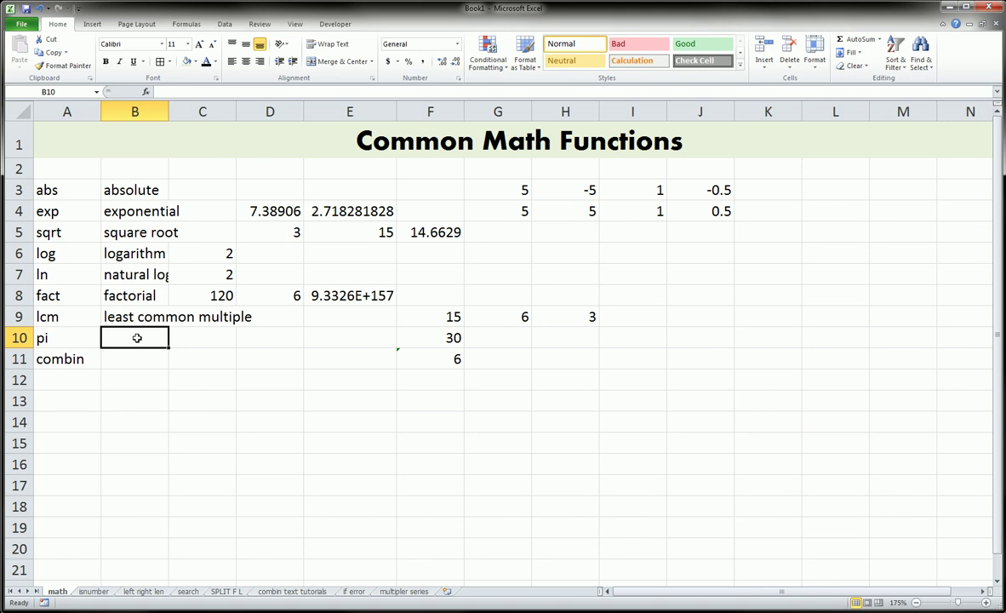
type("=")
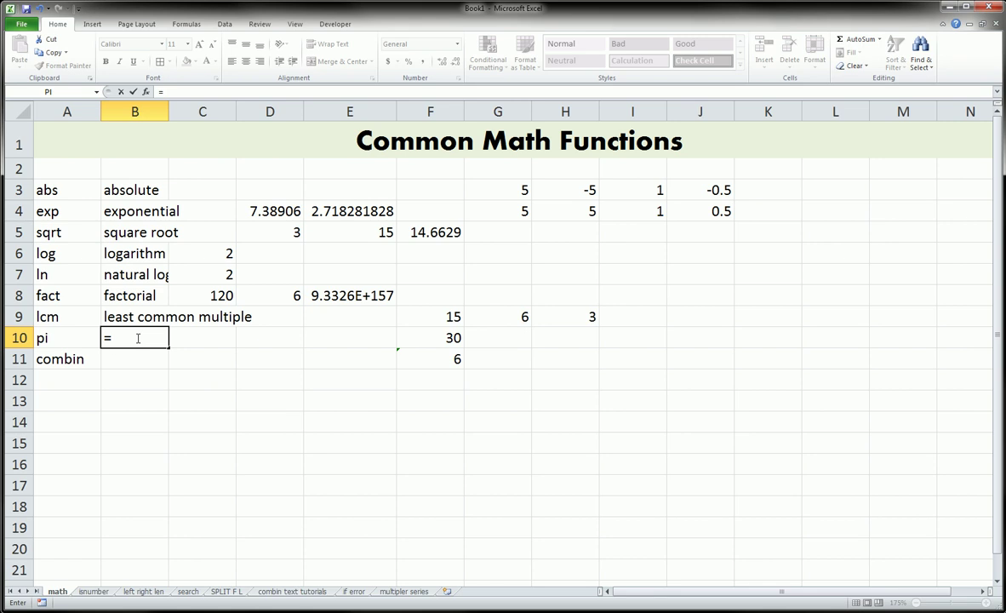
key("BackSpace")
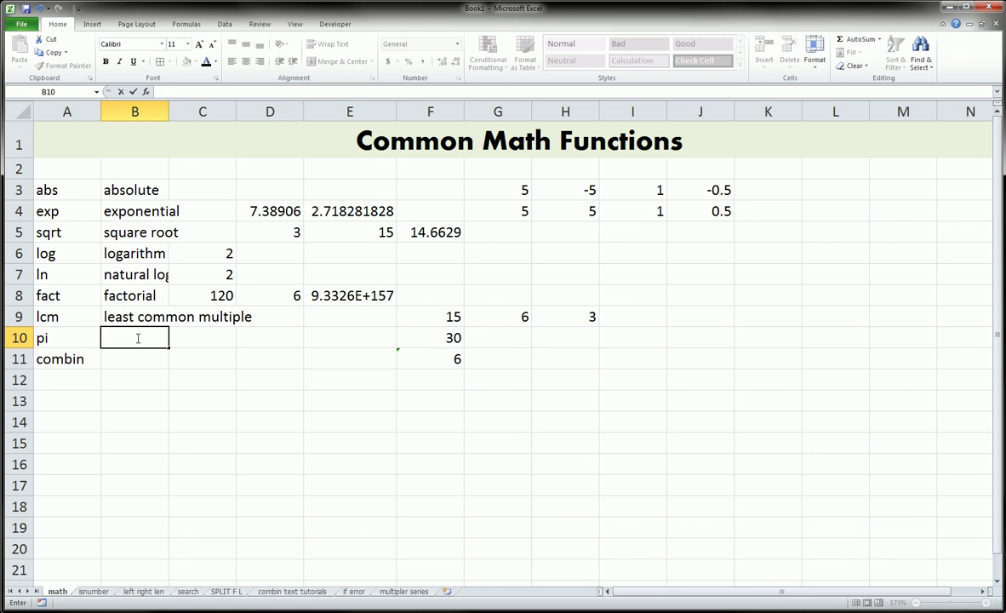
type("3.14")
key("Return")
Replace the typed value in B10 with the formula =pi()
left_click(138, 338)
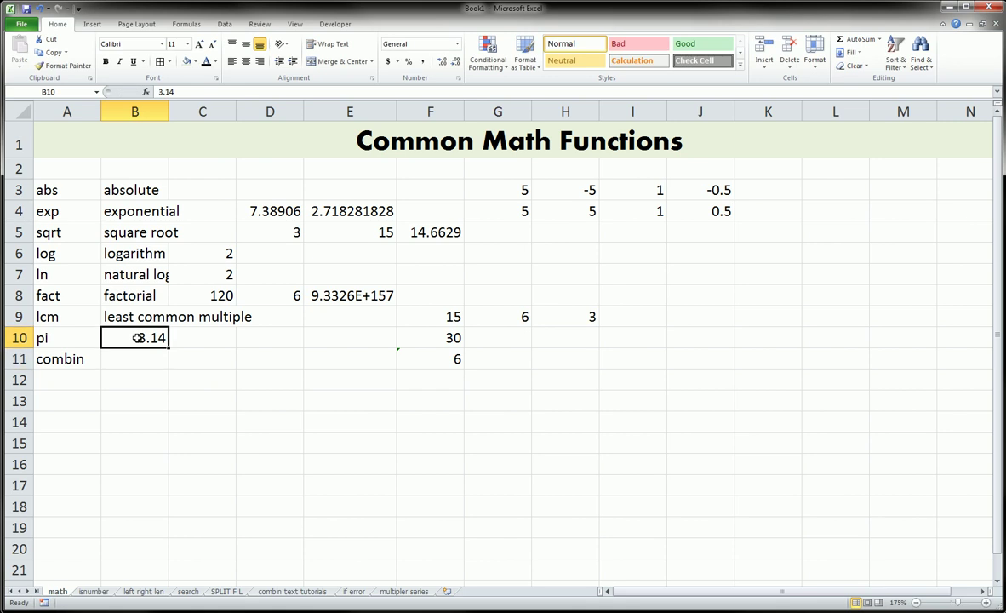
type("=")
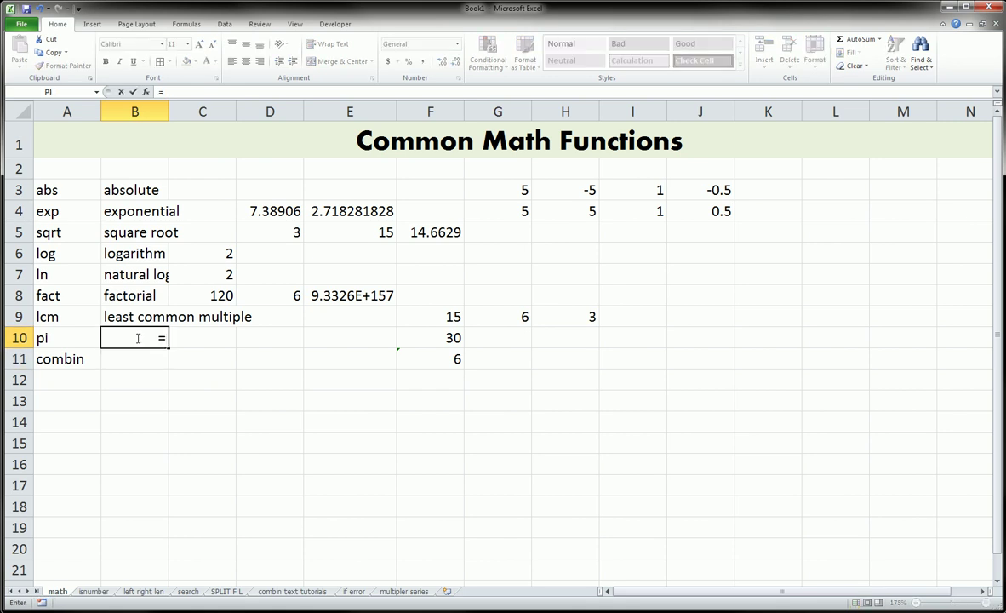
type("pi")
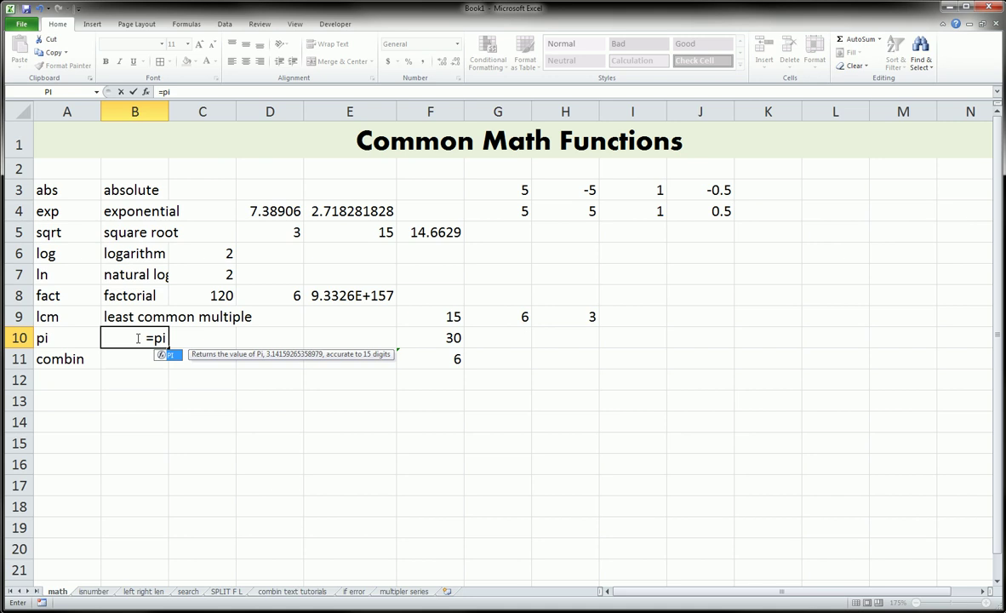
type("()")
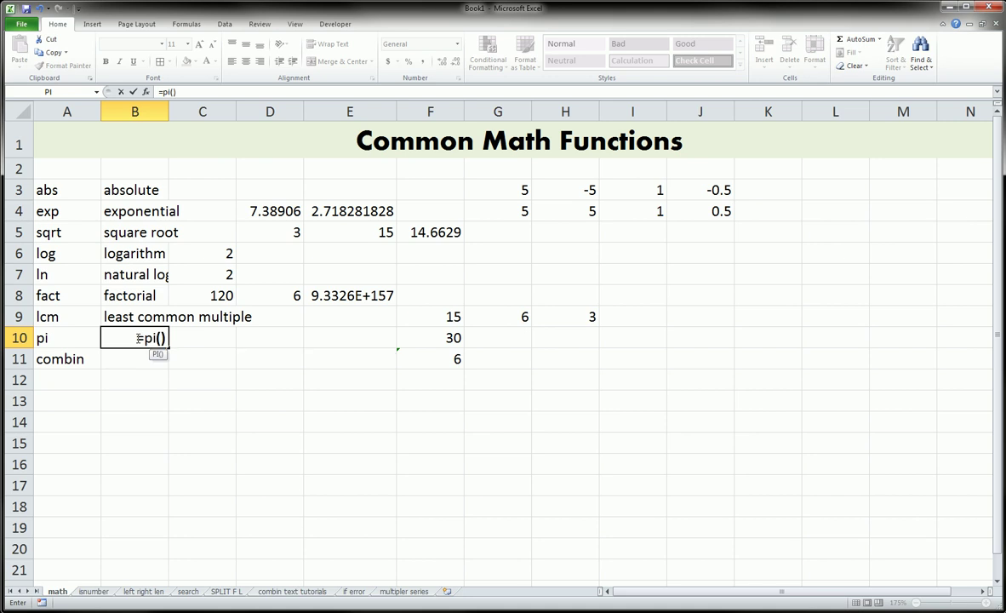
key("Return")
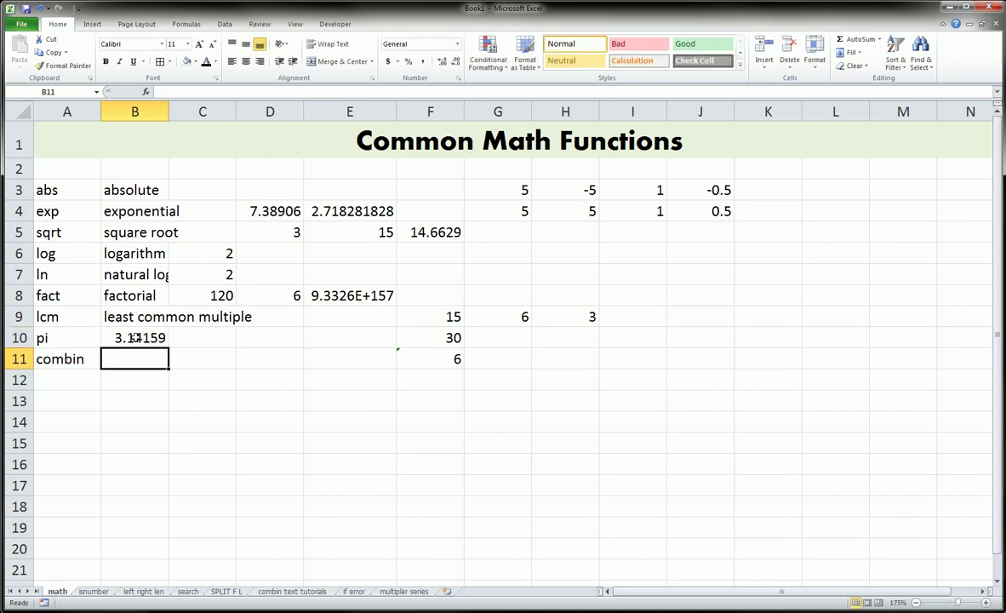
left_click(134, 338)
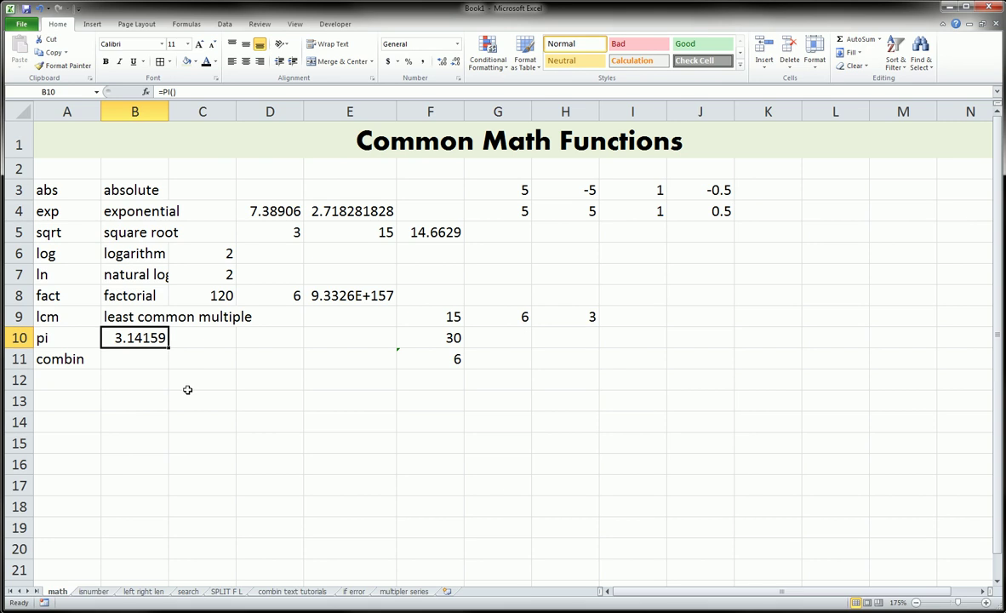
Enter the description "combination" in B11 beside the combin label
left_click(136, 359)
left_click(72, 359)
left_click(136, 360)
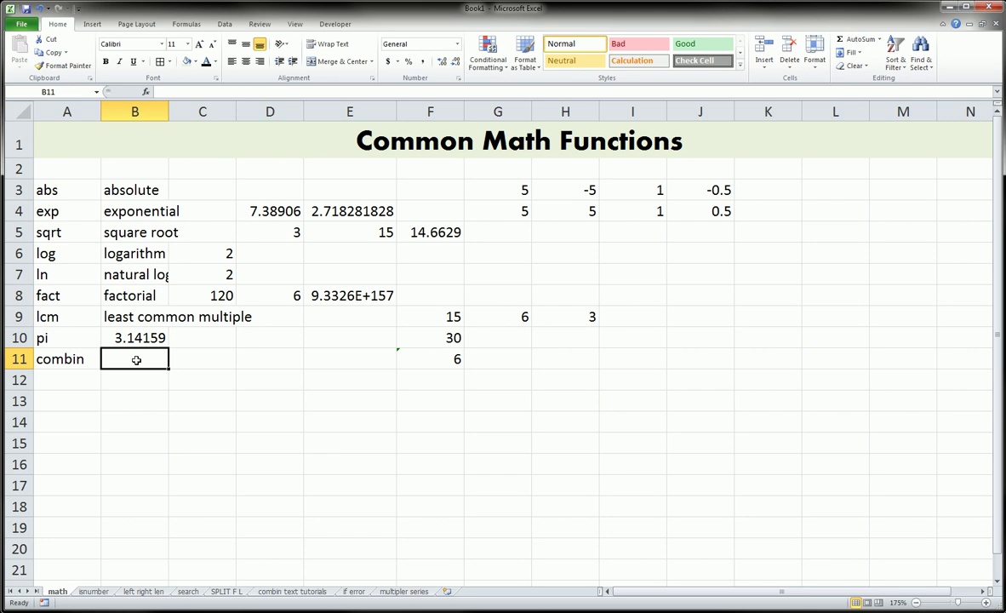
type("co")
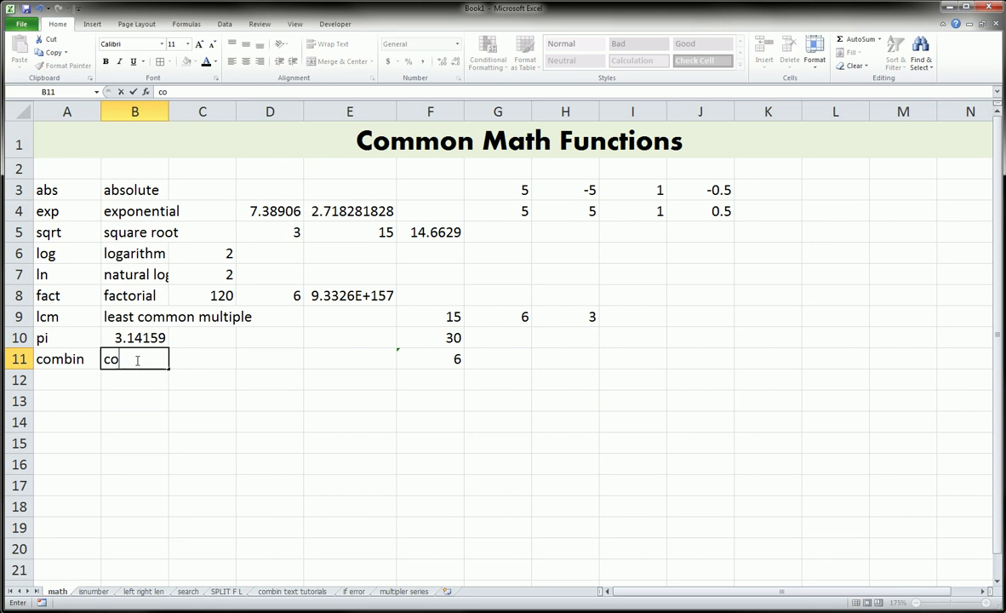
type("mbination")
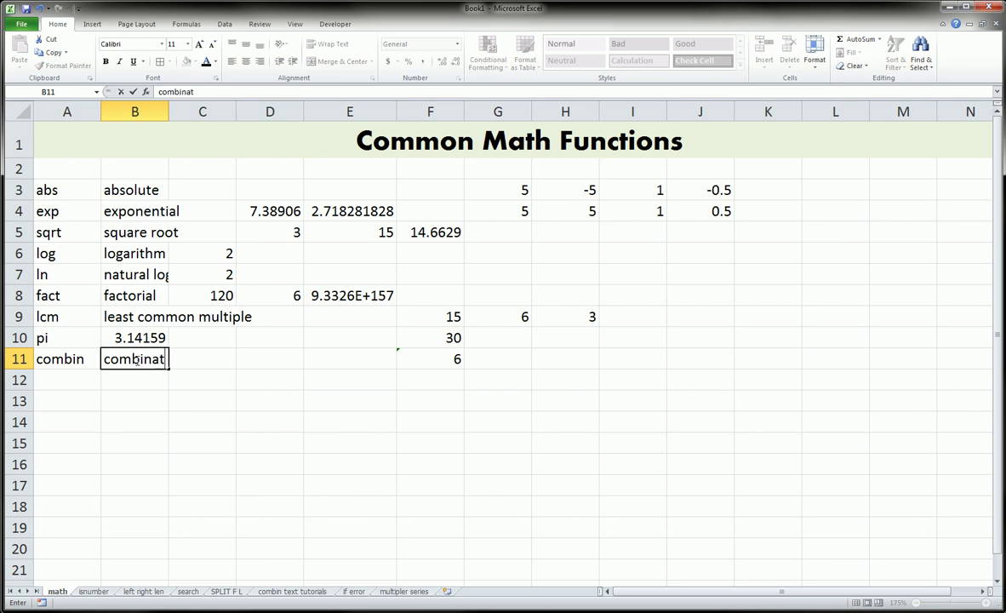
key("Tab")
Enter the sample numbers 5 and 2 in B13 and C13 for the combination example
key("Return")
key("Return")
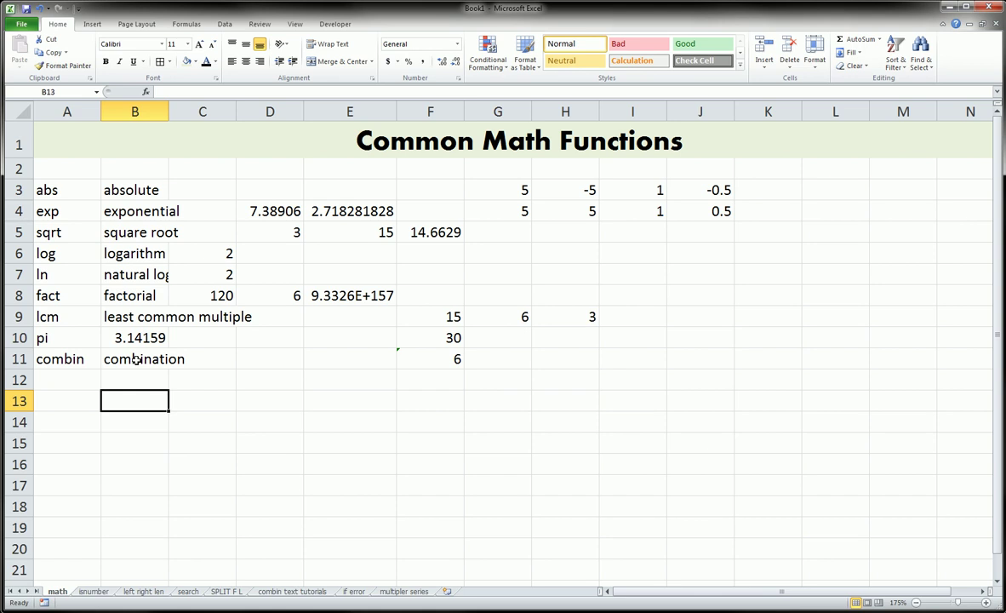
type("5")
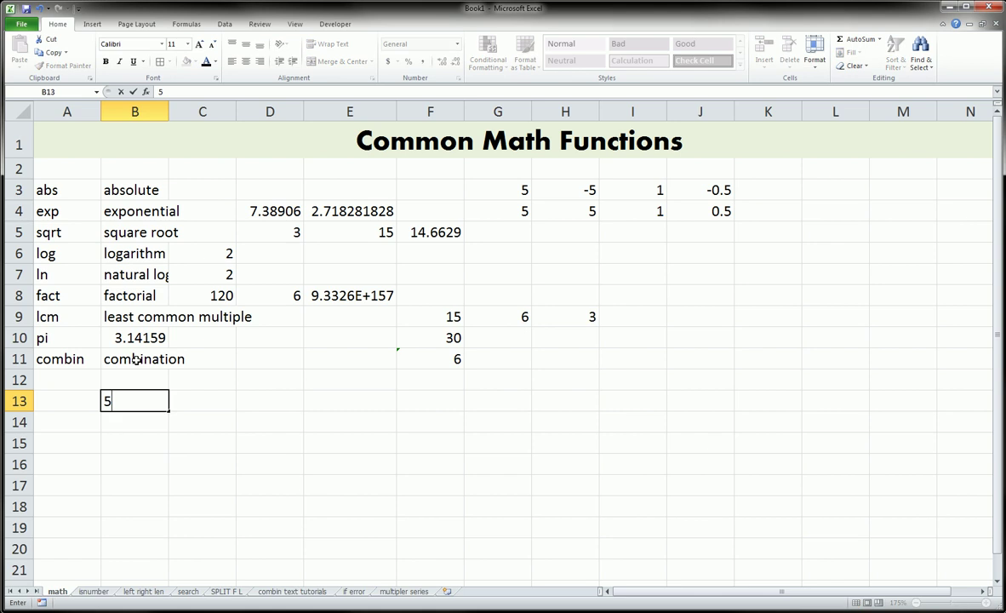
key("Tab")
type("2")
key("Return")
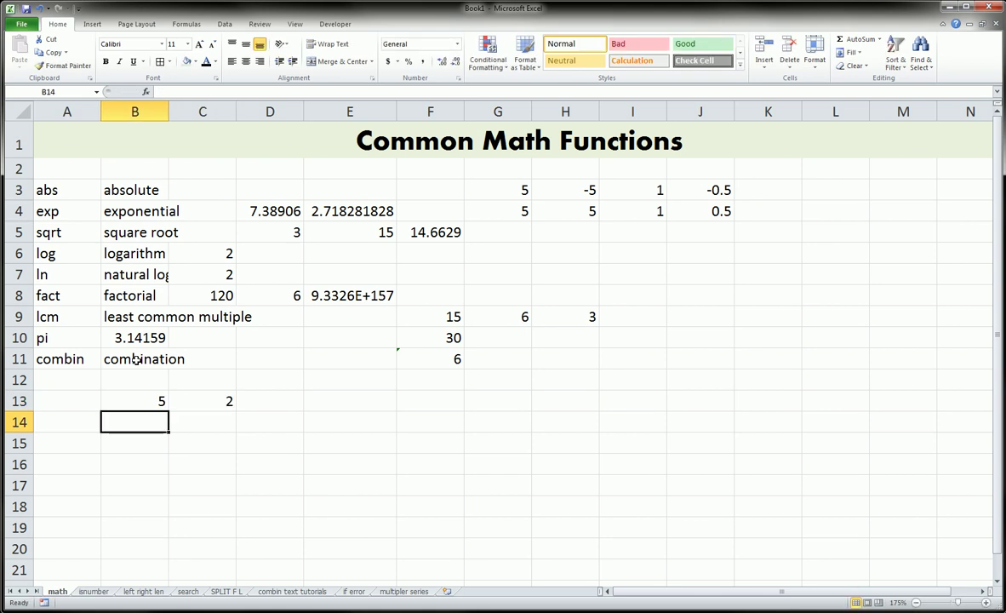
Enter the letters a, b, c, d and e across cells B14 to F14
key("Up")
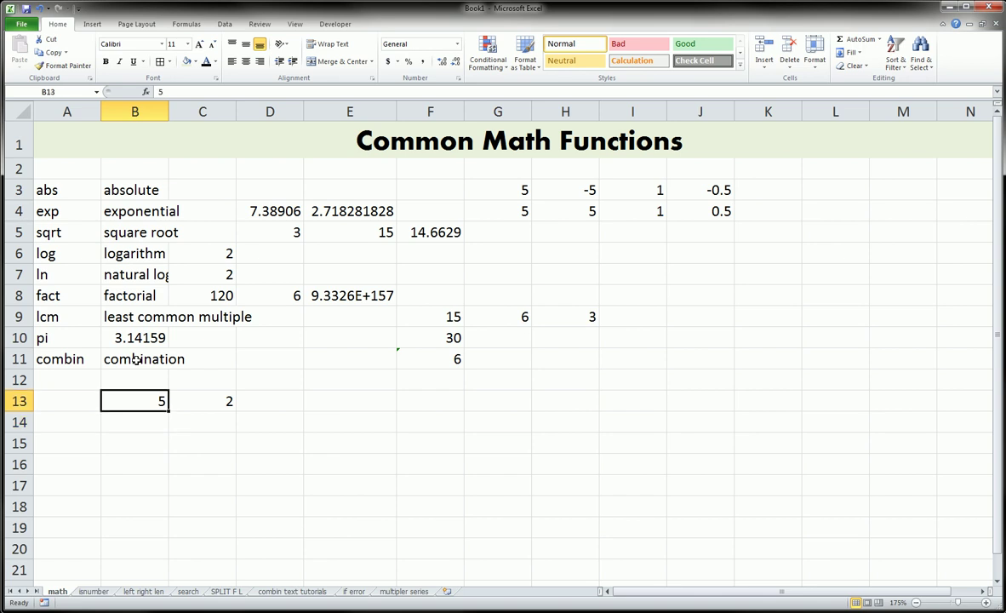
key("Down")
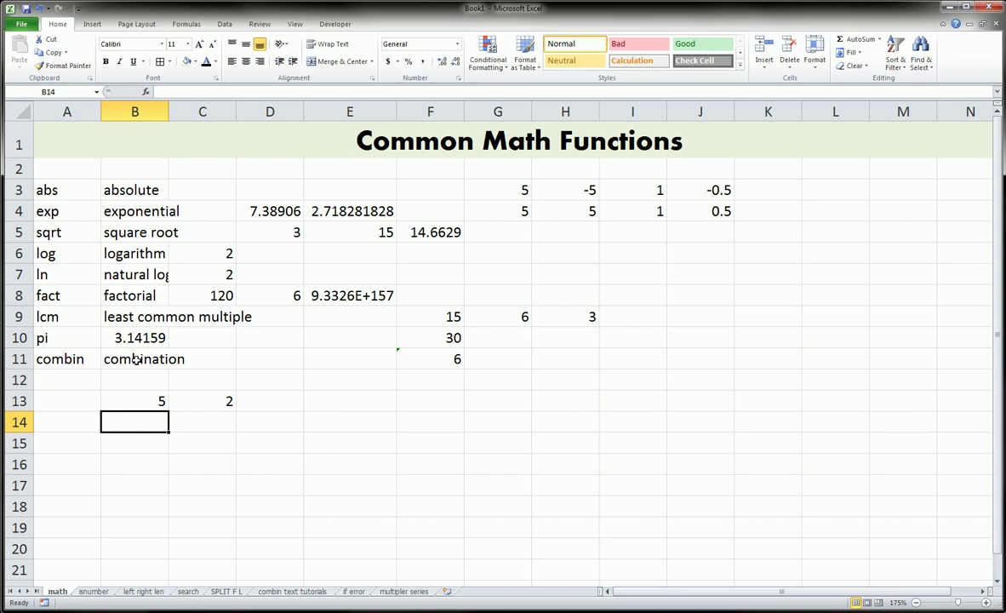
type("a")
key("Tab")
type("b")
key("Tab")
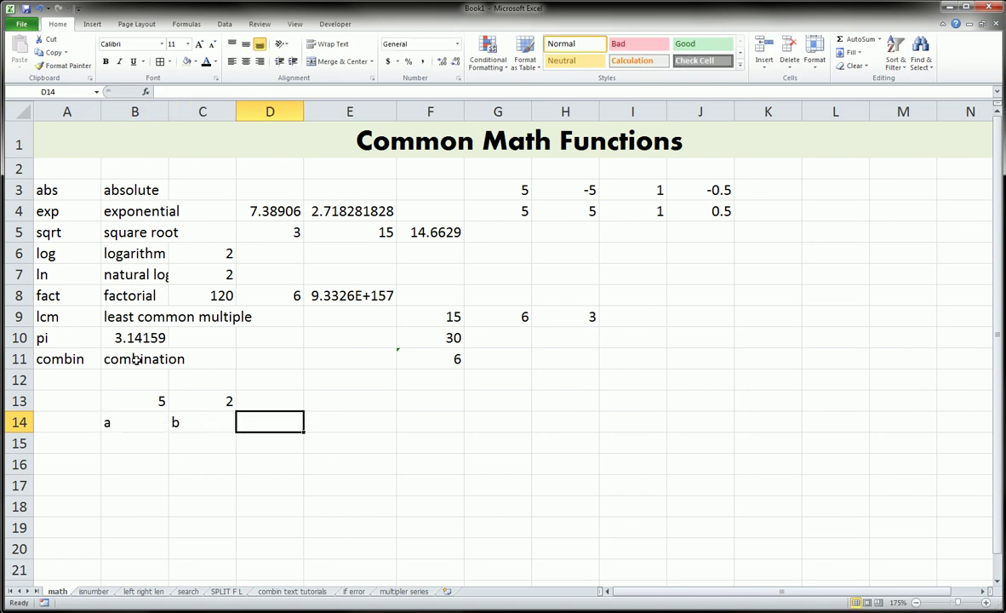
type("c")
key("Tab")
type("d")
key("Tab")
type("e")
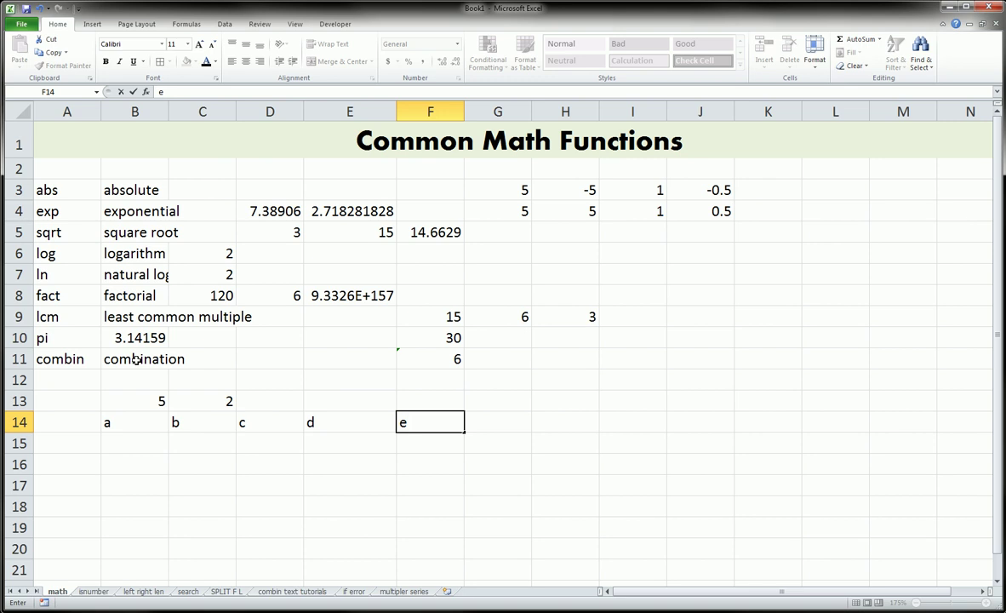
key("Return")
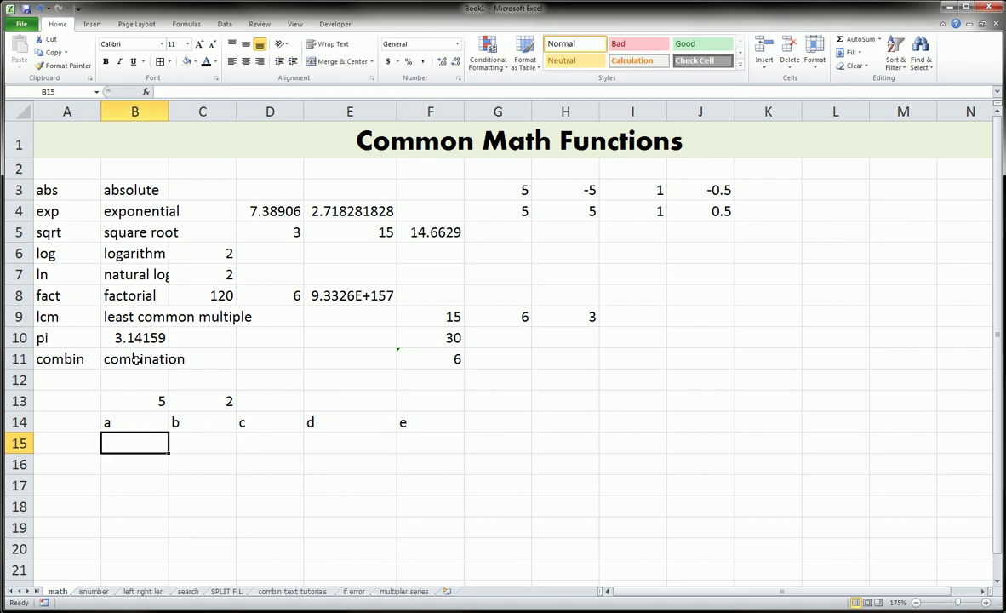
List the pairs that contain a (ab, ac, ad, ae) down cells B15 to B18
type("ab")
key("Return")
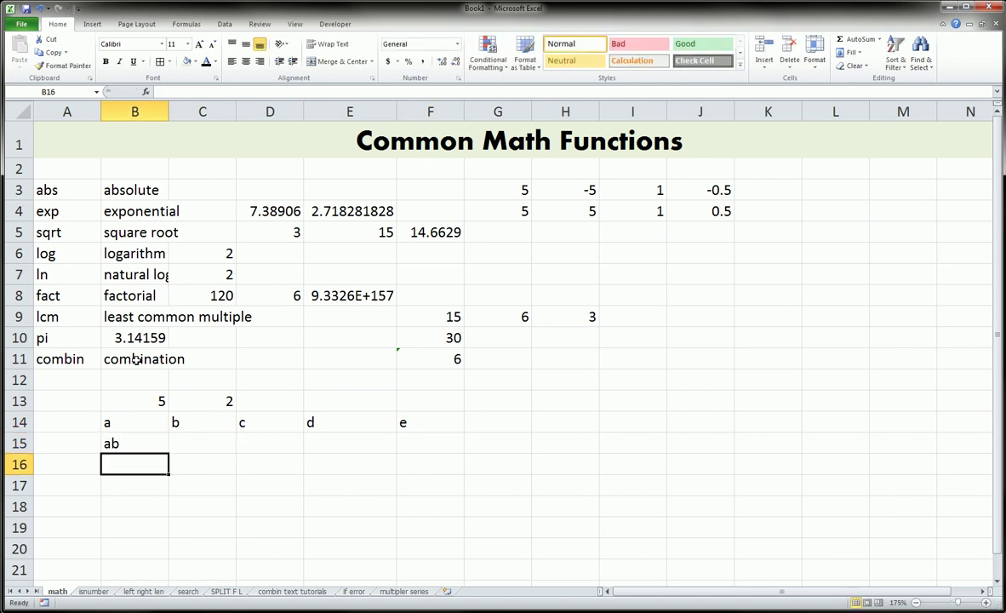
type("ac")
key("Return")
type("ad")
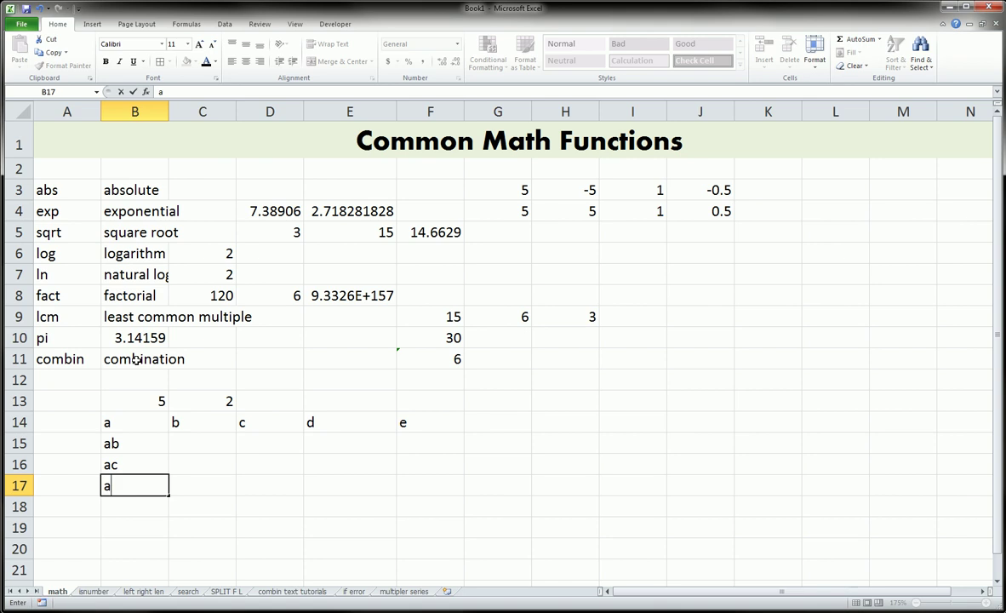
key("Return")
type("ae")
key("Return")
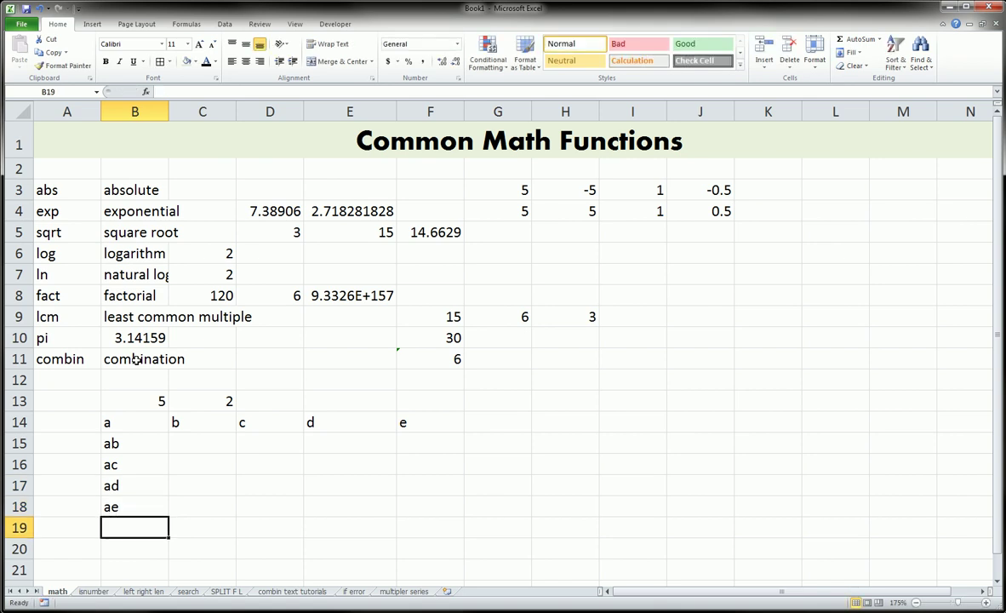
Number the pair list from 1 to 9 down cells A15 to A23
key("Left")
key("Up")
key("Up")
key("Up")
key("Up")
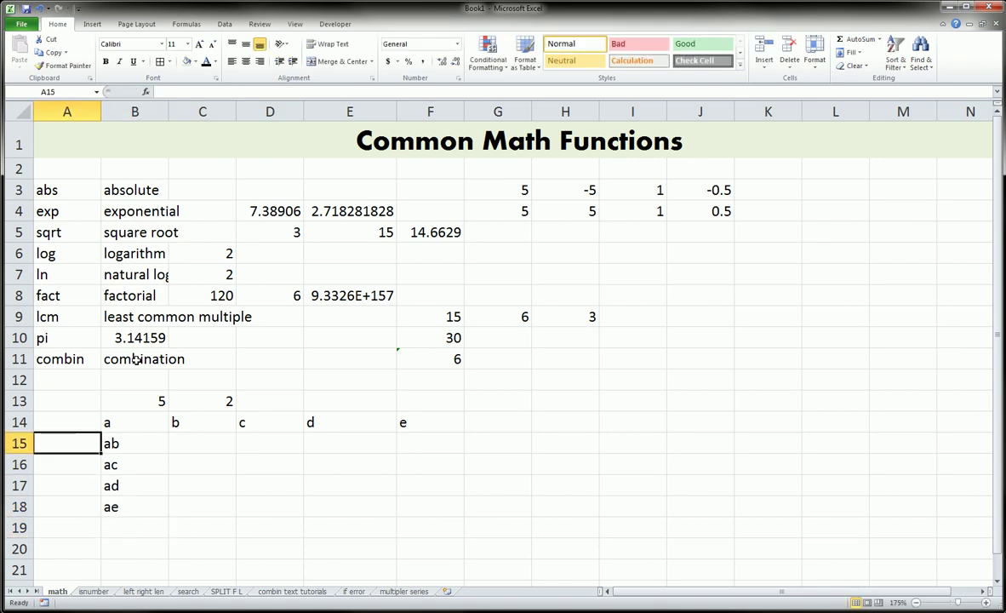
type("1")
key("Return")
type("2 3")
key("Return")
type("4")
key("Return")
type("5")
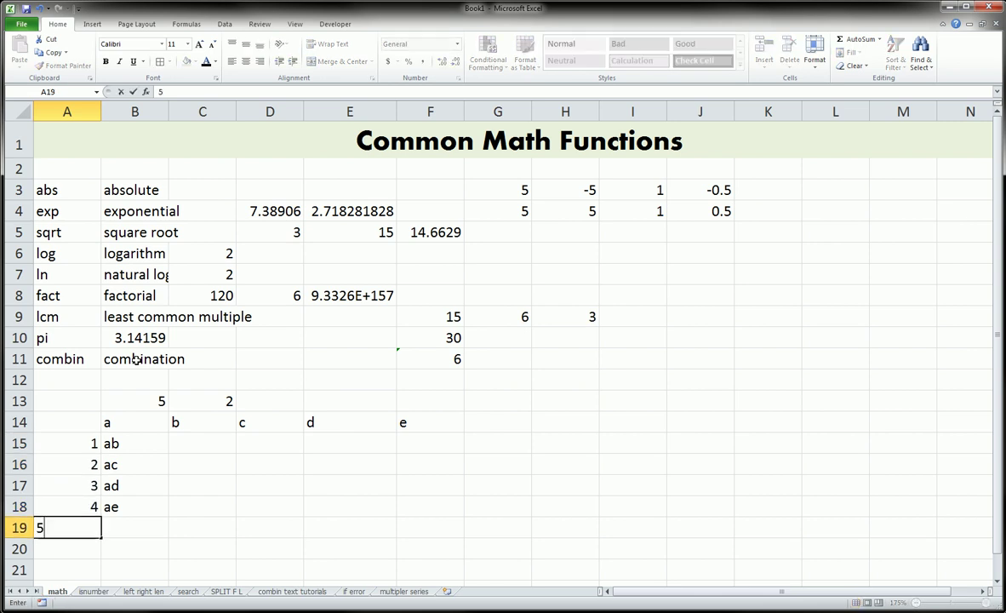
key("Return")
type("6")
key("Return")
type("7")
key("Return")
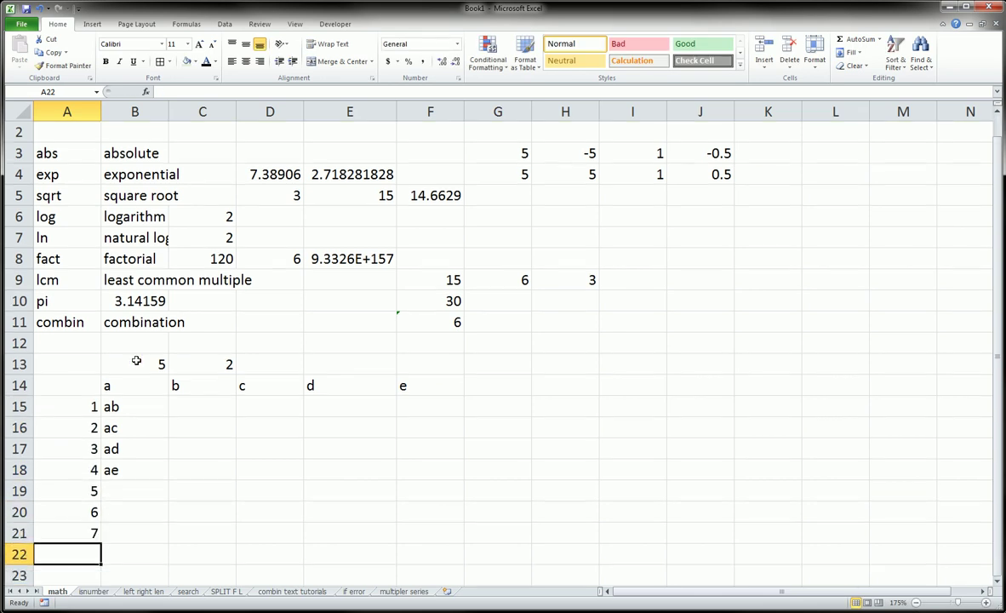
type("8")
key("Return")
type("9")
key("Return")
Continue the list of pairs with bc, bd, be, cd and ce in cells B19 to B23
key("Up")
key("Up")
key("Up")
key("Up")
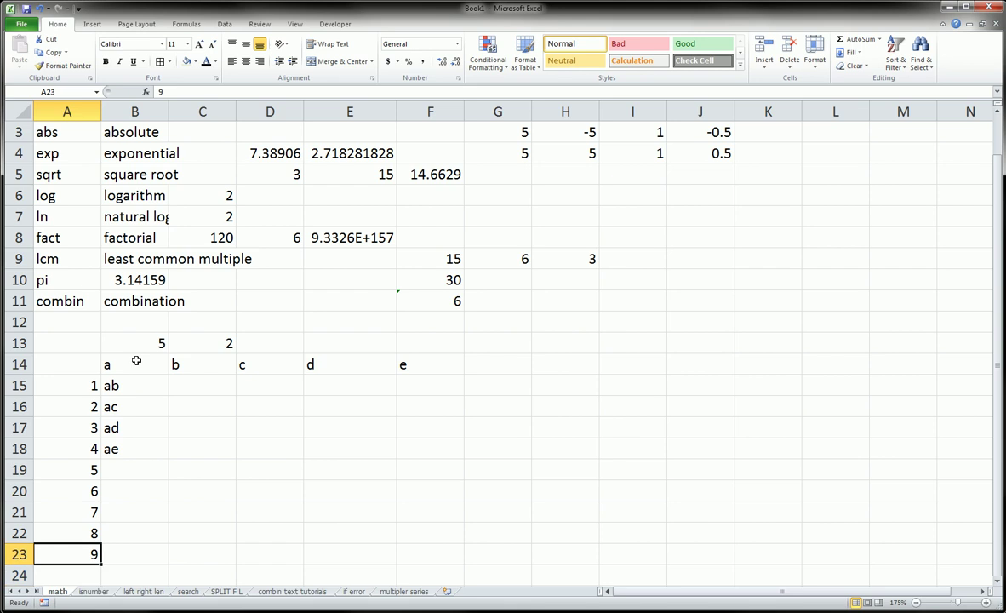
key("Up")
key("Right")
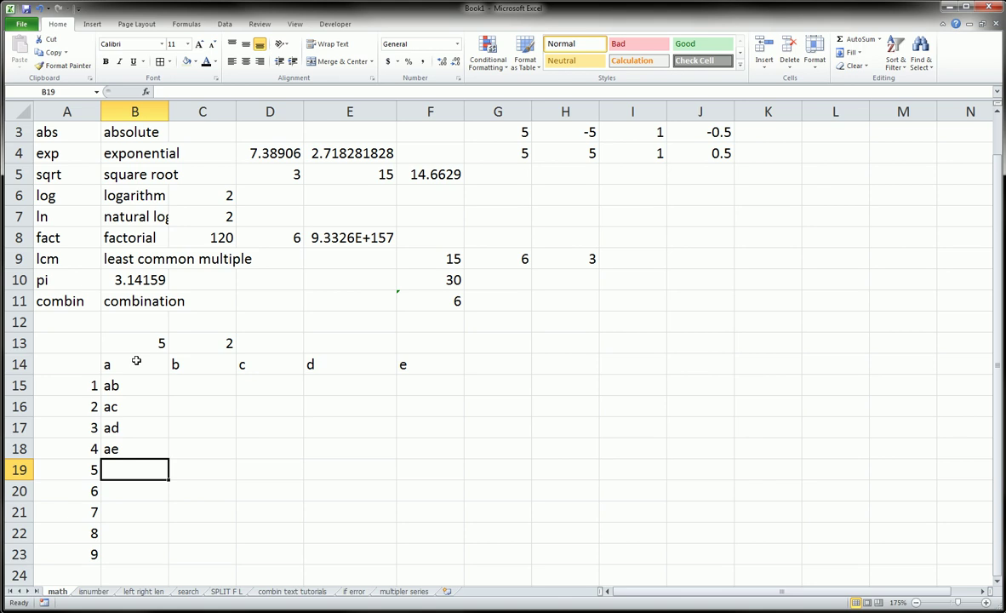
type("bc")
key("Return")
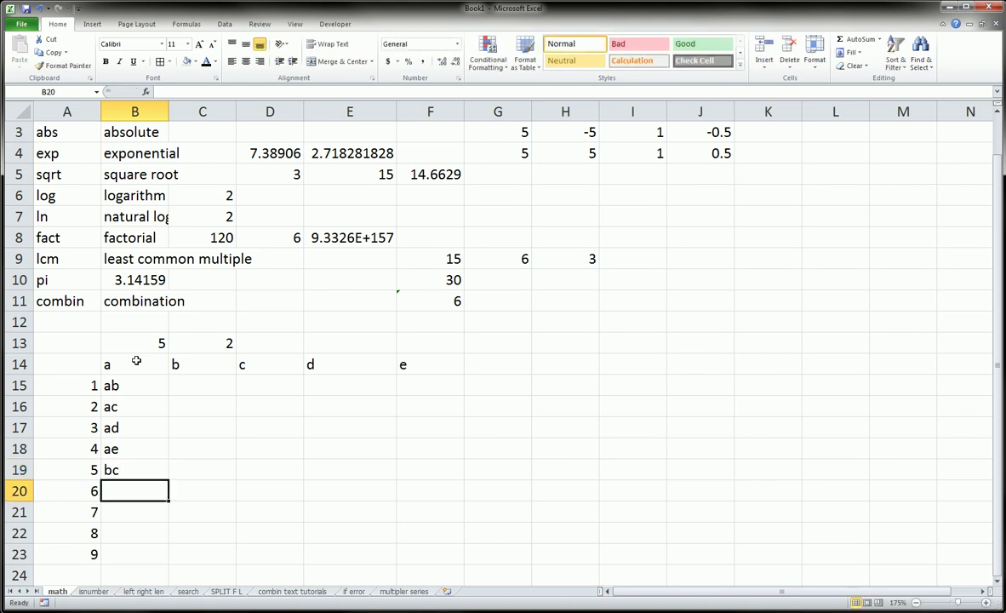
type("bd")
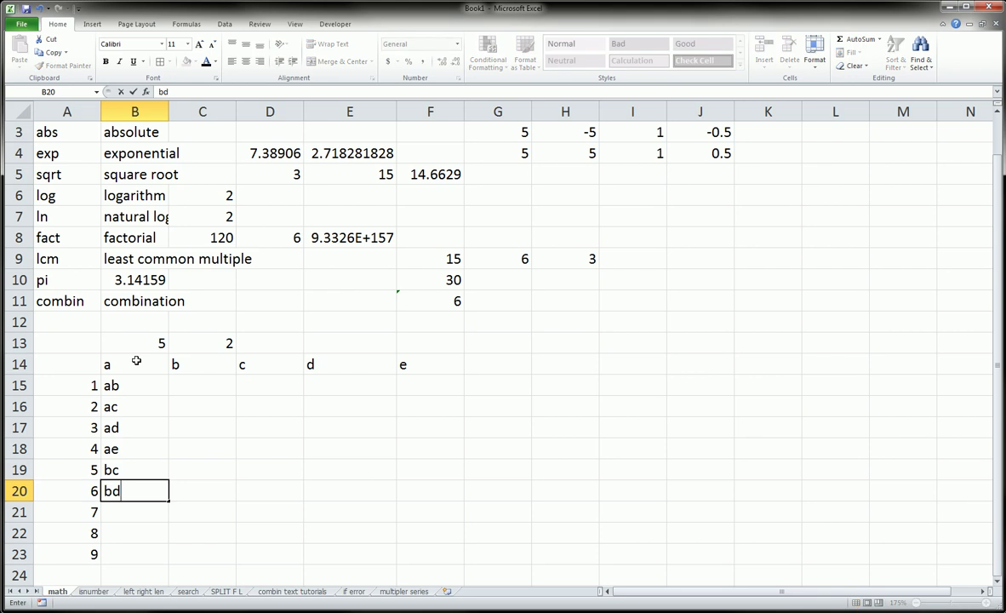
key("Return")
type("be")
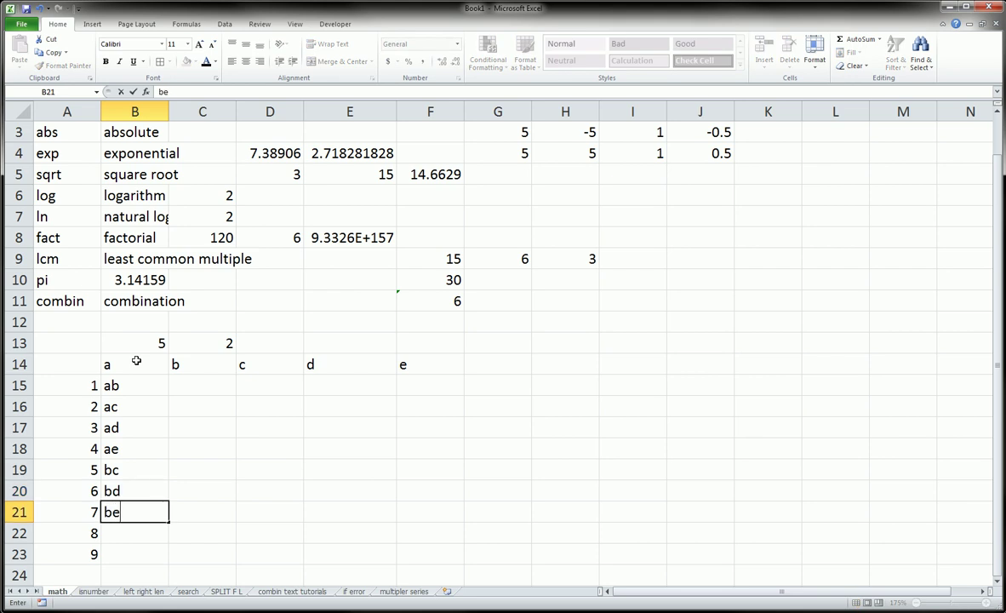
key("Return")
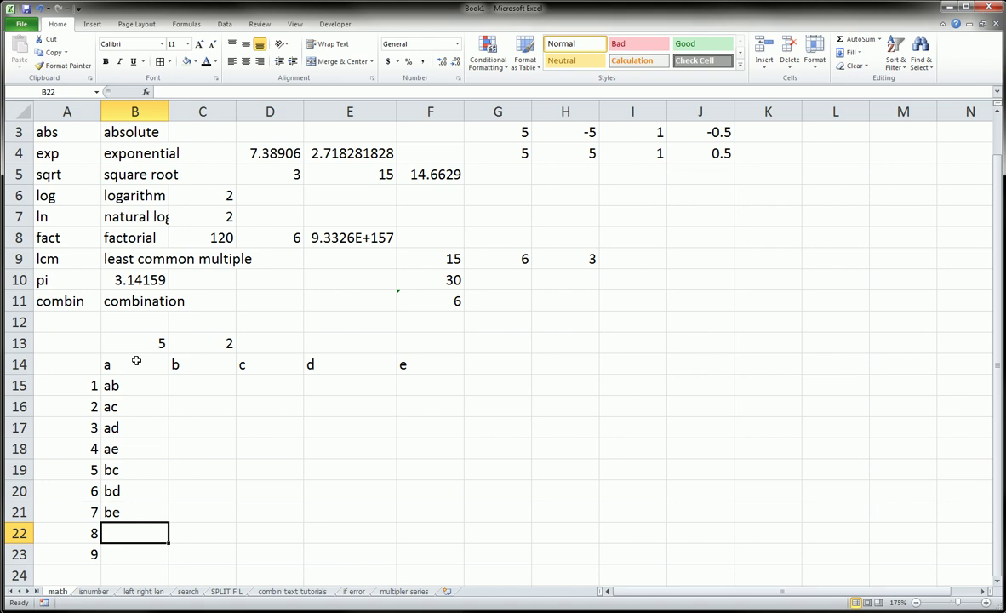
type("cd")
key("Return")
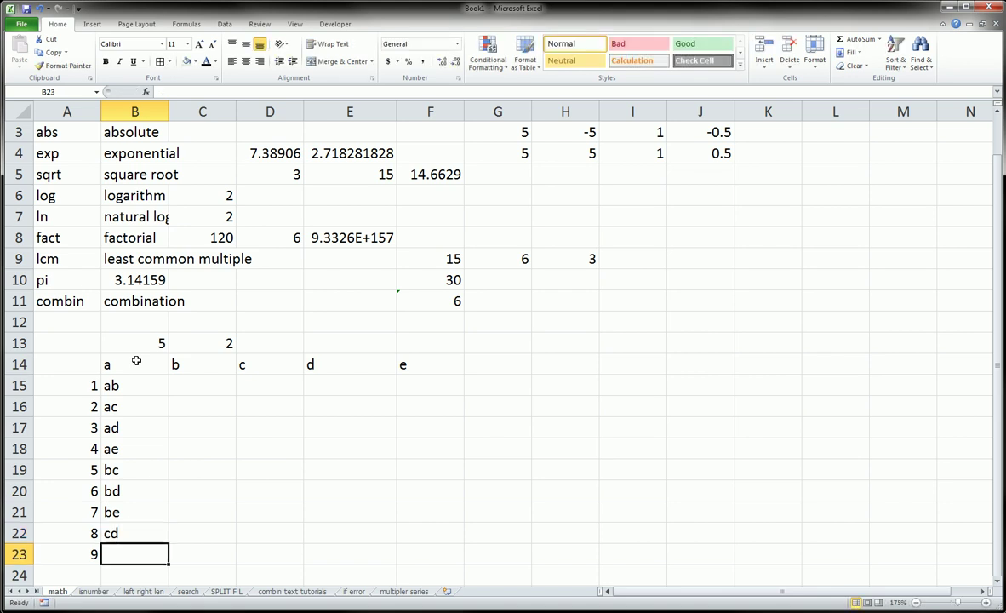
type("ce")
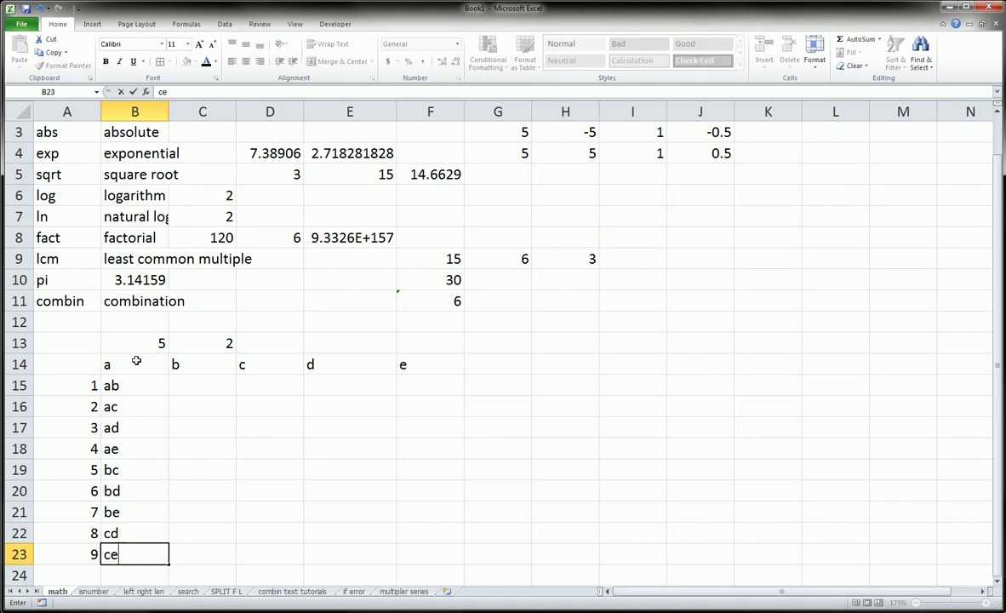
key("Return")
Complete the list with the pair de in B24 and its number 10 in A24
key("Left")
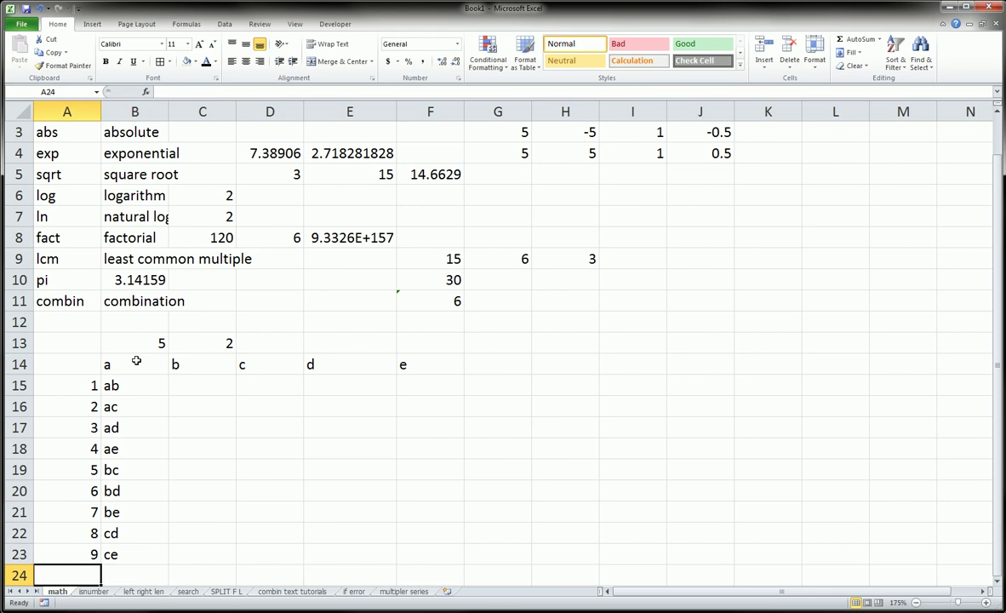
key("Right")
type("de")
key("Left")
type("10")
key("Return")
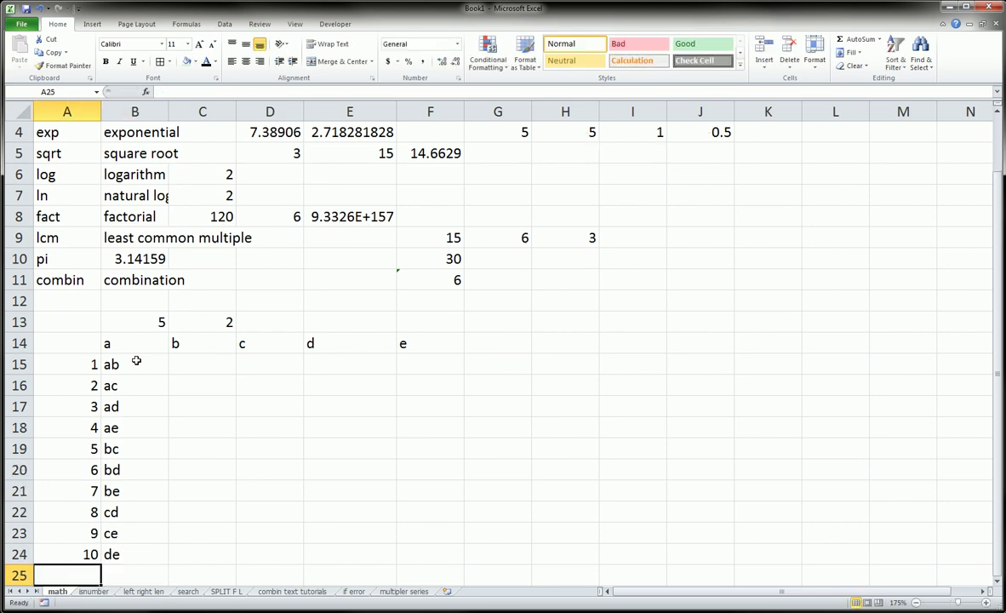
Review the pair numbering in A15:A24 against the sample number in B13
left_click_drag(83, 366, 85, 554)
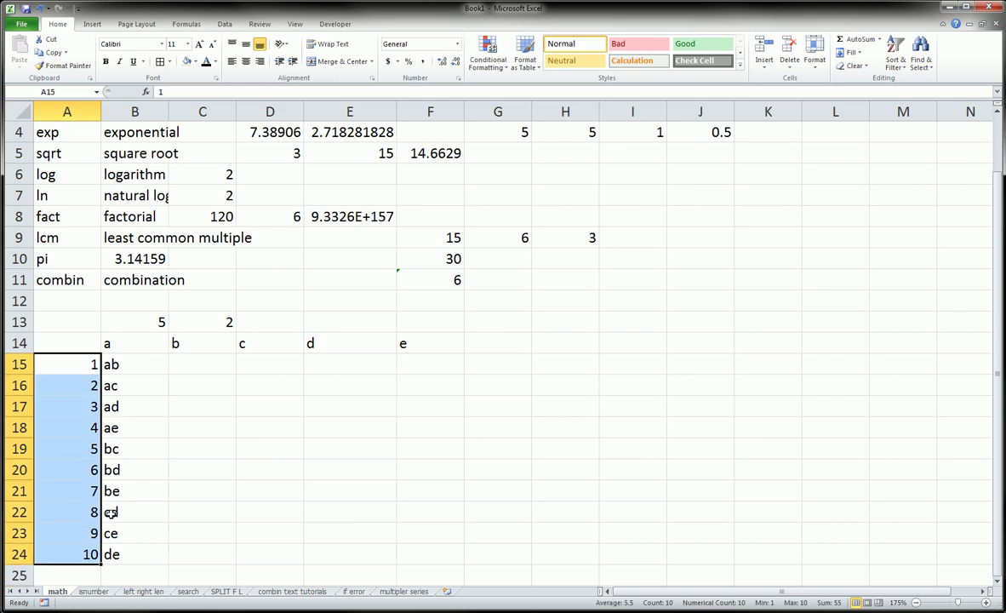
left_click(158, 322)
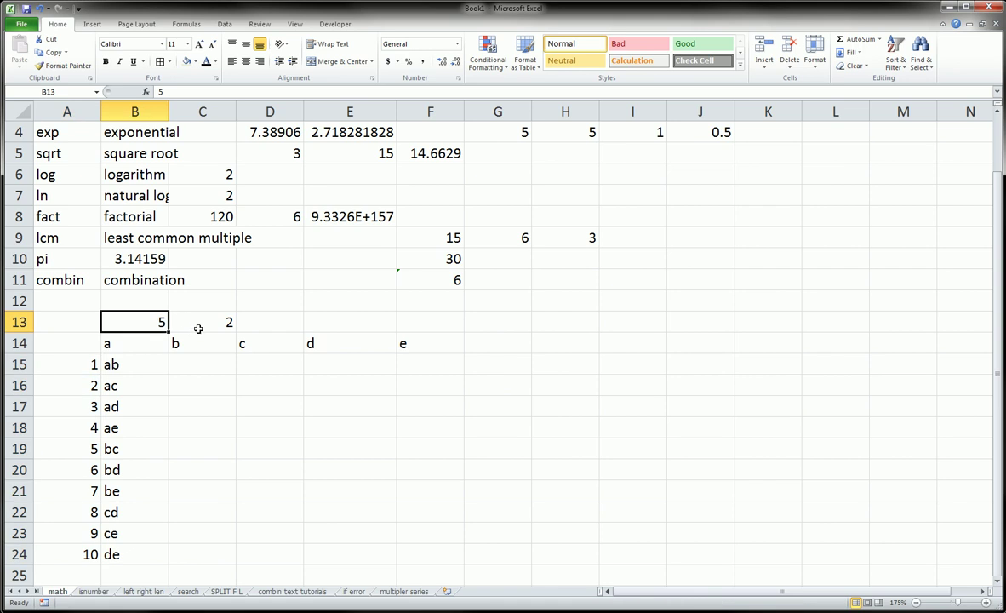
Set the sample numbers for the combination example to 500 in B13 and 20 in C13
left_click(198, 327)
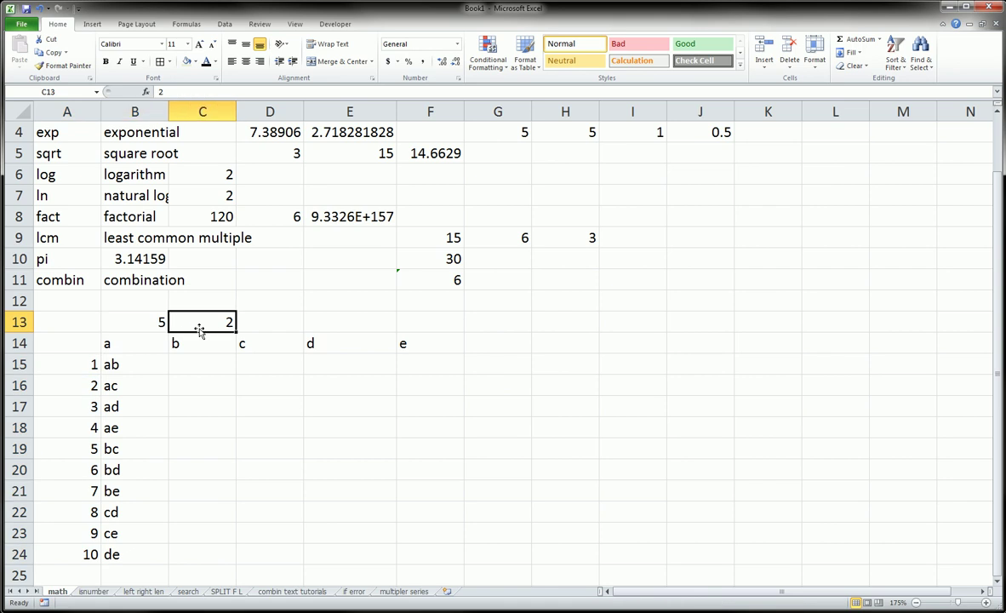
left_click(148, 325)
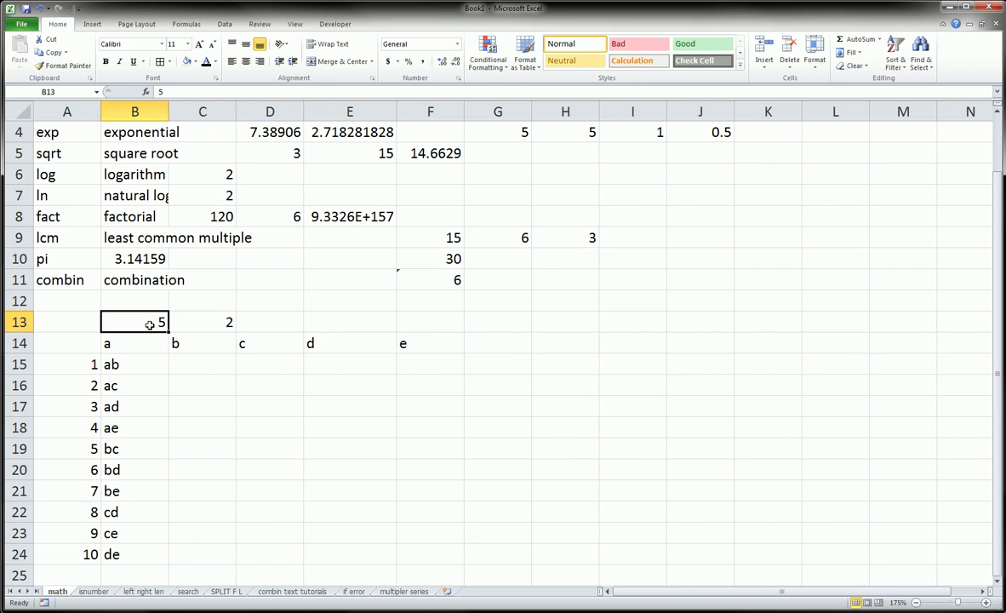
type("500")
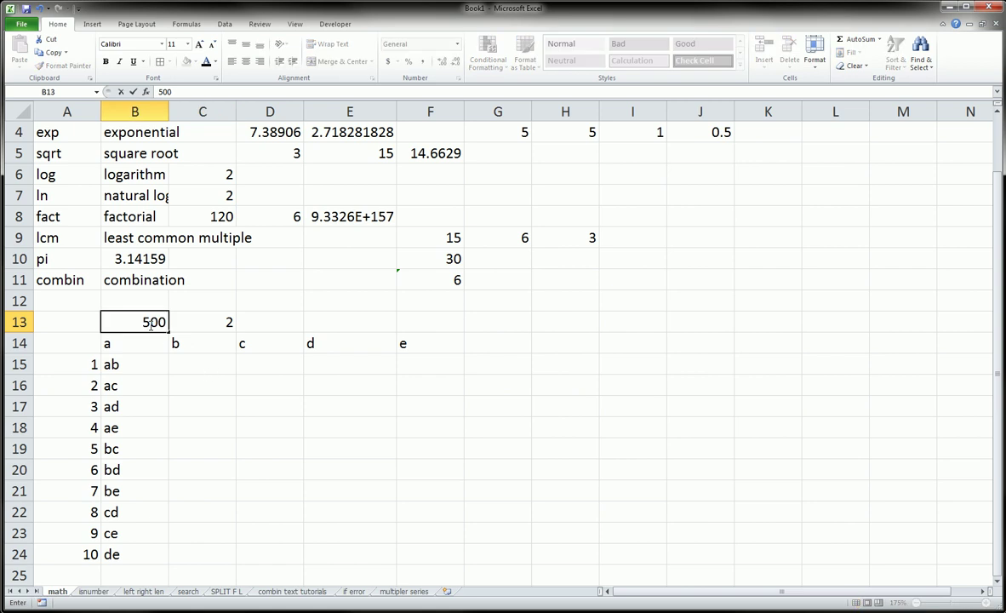
key("Tab")
type("20")
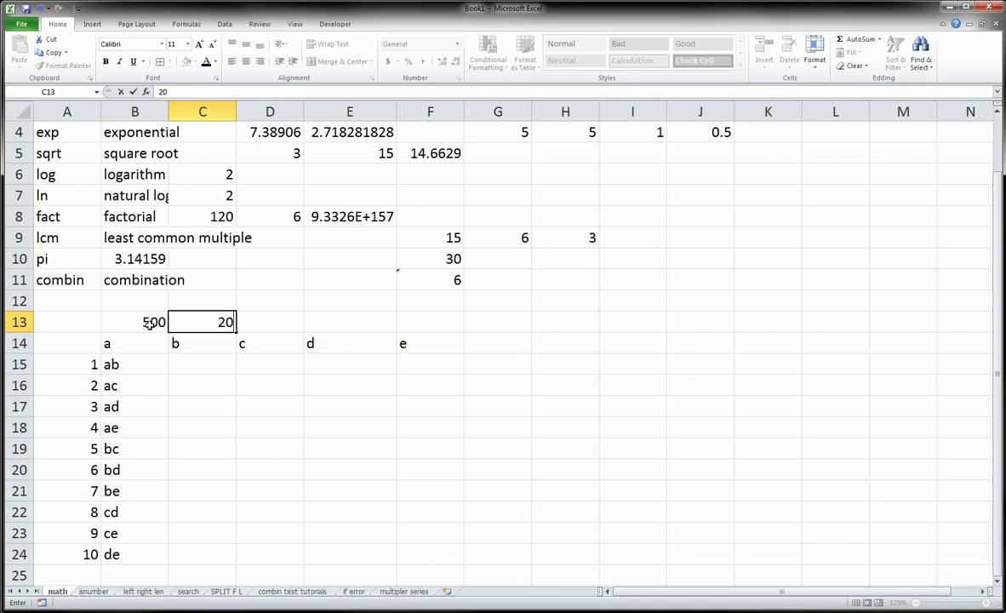
Restore the combination example's sample numbers to 5 in B13 and 2 in C13
left_click(149, 322)
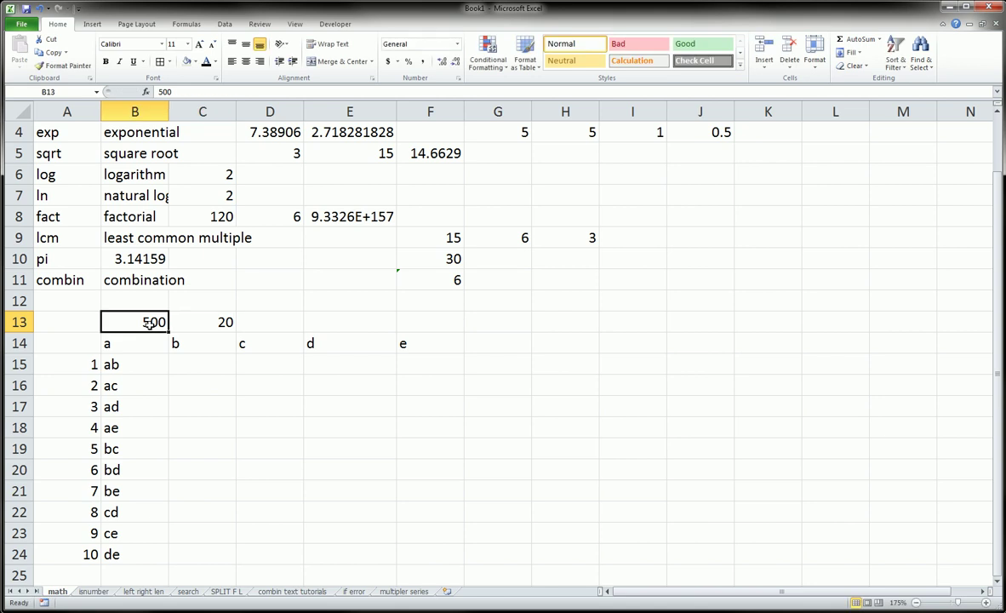
type("5")
key("Tab")
key("Tab")
key("shift+Tab")
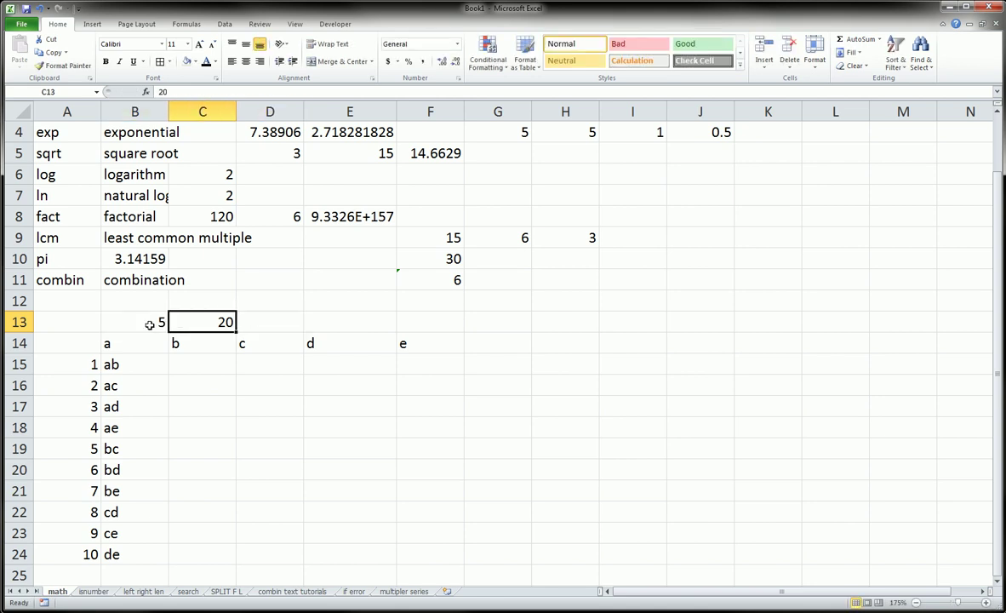
type("2")
key("Up")
Enter the formula =combin(5,2) in D12 to count the pairs that can be chosen from five items
key("Right")
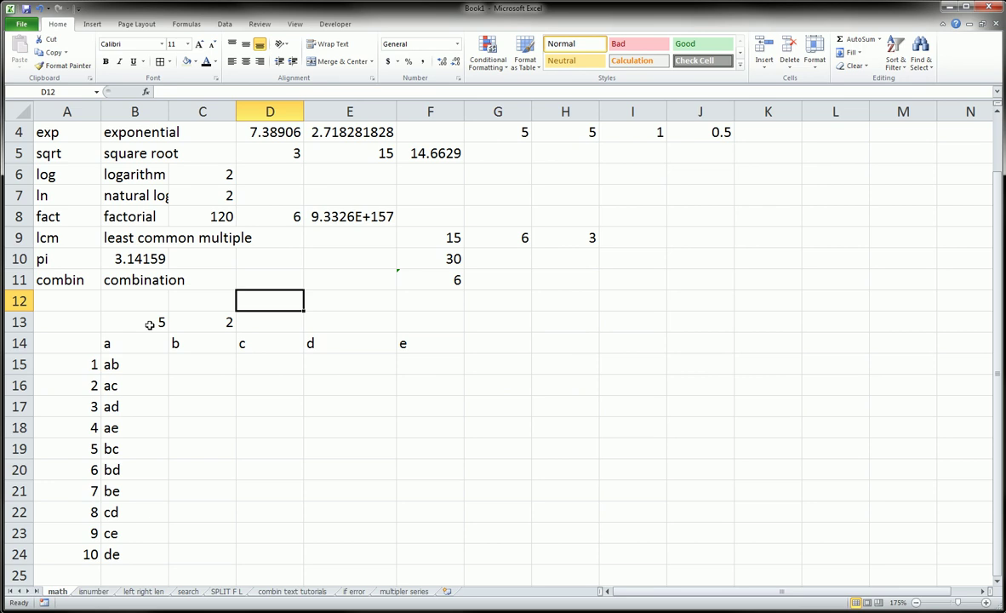
type("=comb")
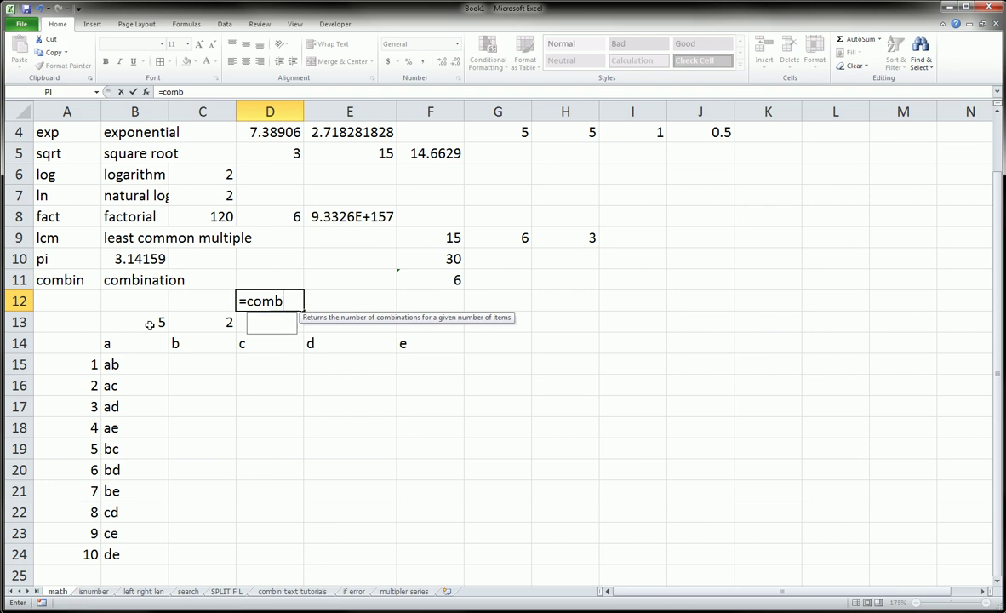
type("in(")
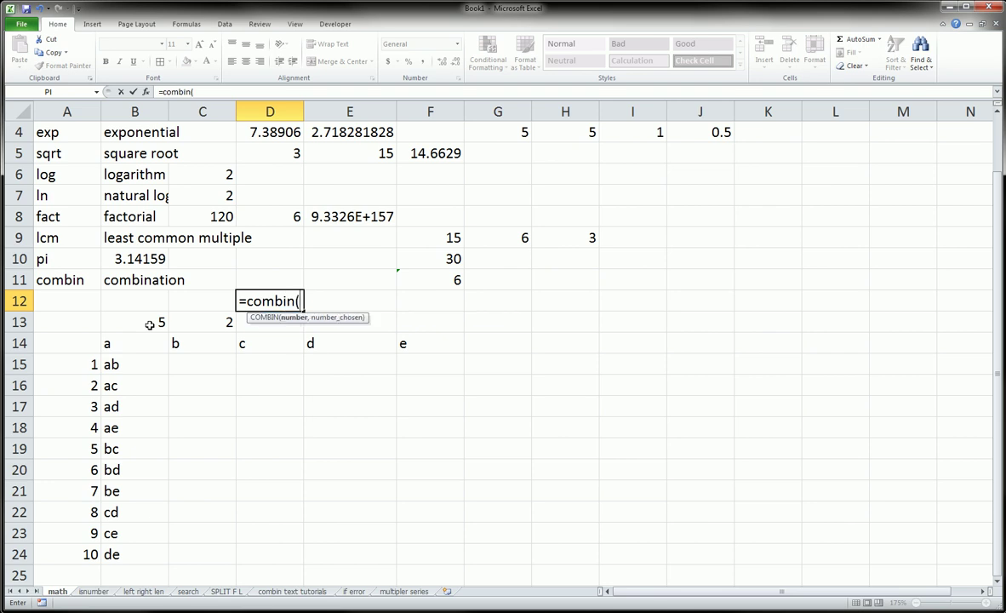
type("5,2")
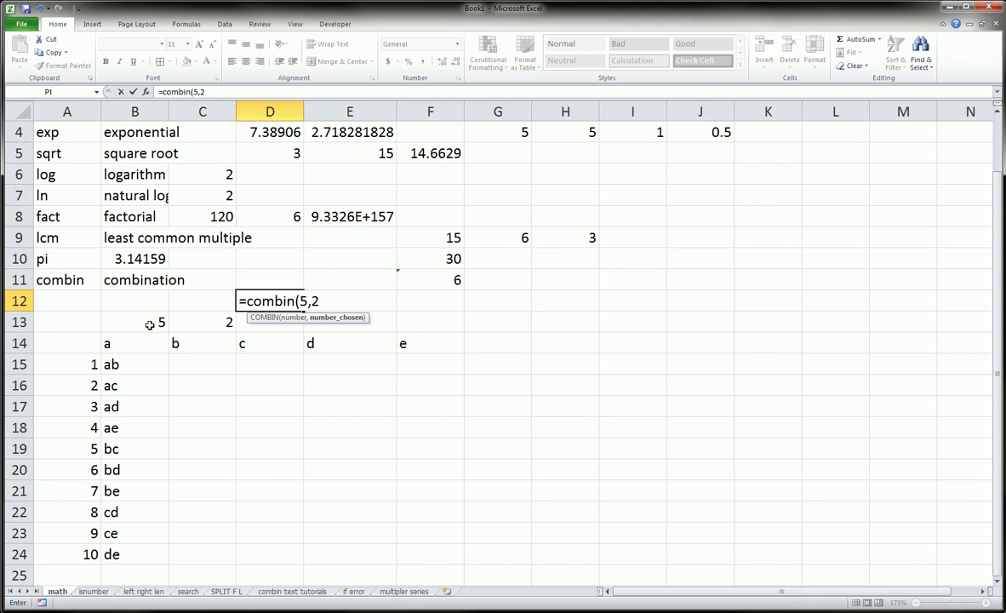
type(")")
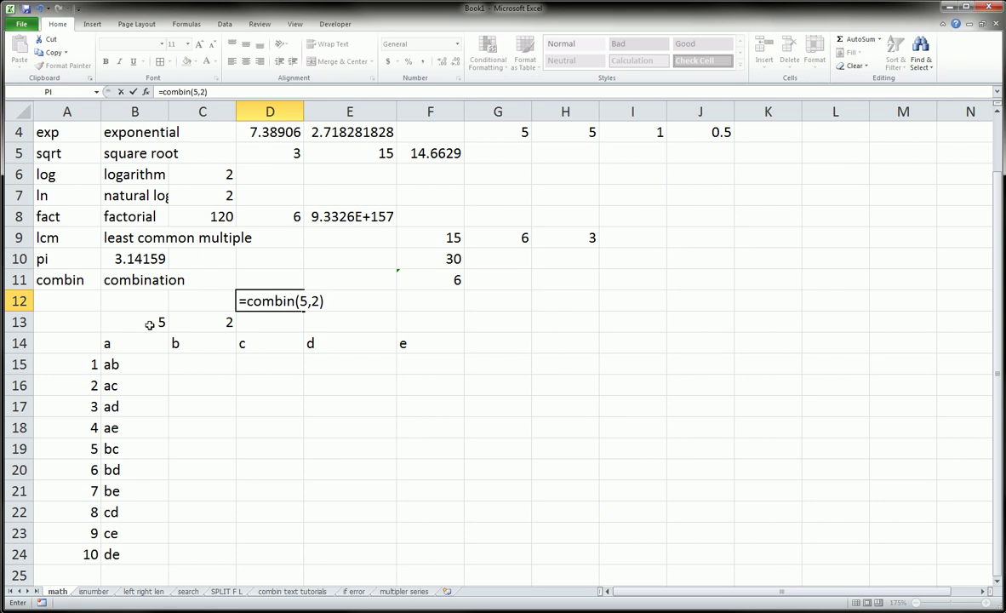
key("Return")
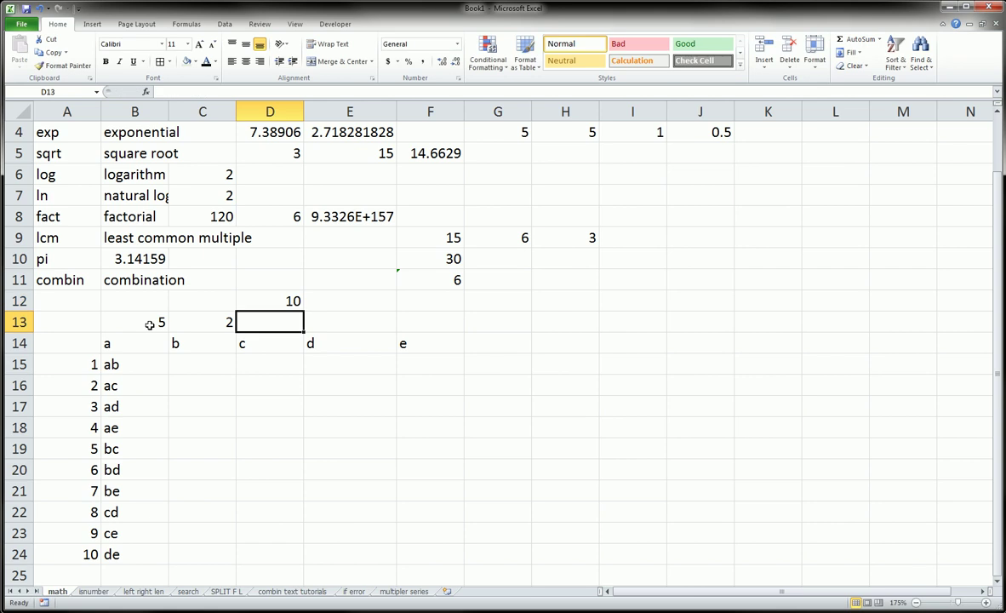
key("Up")
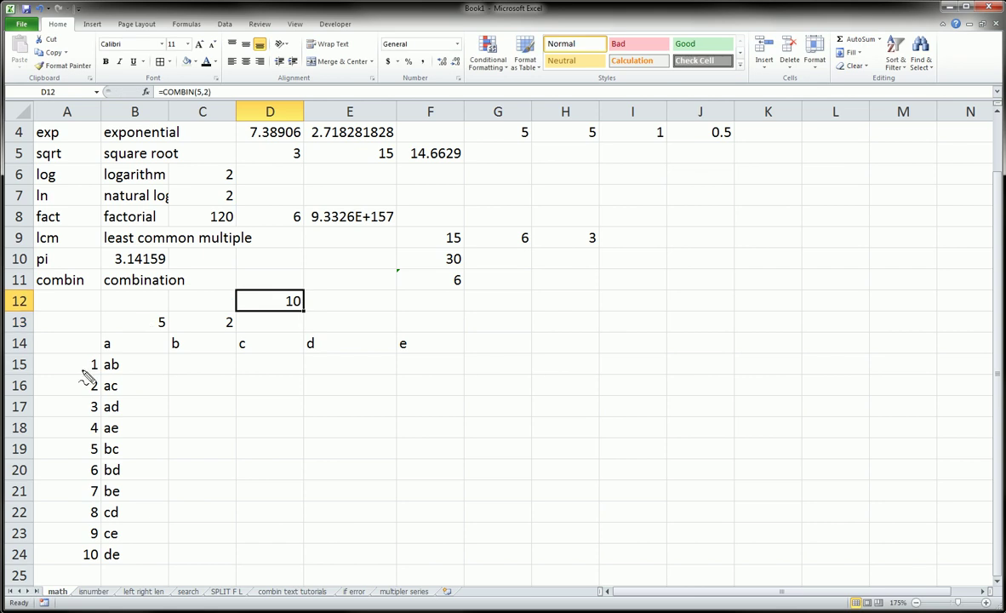
Outline the pair list and its last number in red, draw an arrow to D12, and clear the annotations
mouse_move(68, 545)
left_mouse_down()
mouse_move(100, 539)
mouse_move(75, 564)
mouse_move(77, 553)
left_mouse_up()
mouse_move(101, 356)
left_mouse_down()
mouse_move(139, 357)
mouse_move(130, 566)
mouse_move(107, 496)
mouse_move(103, 343)
mouse_move(128, 349)
mouse_move(233, 307)
mouse_move(223, 314)
left_mouse_up()
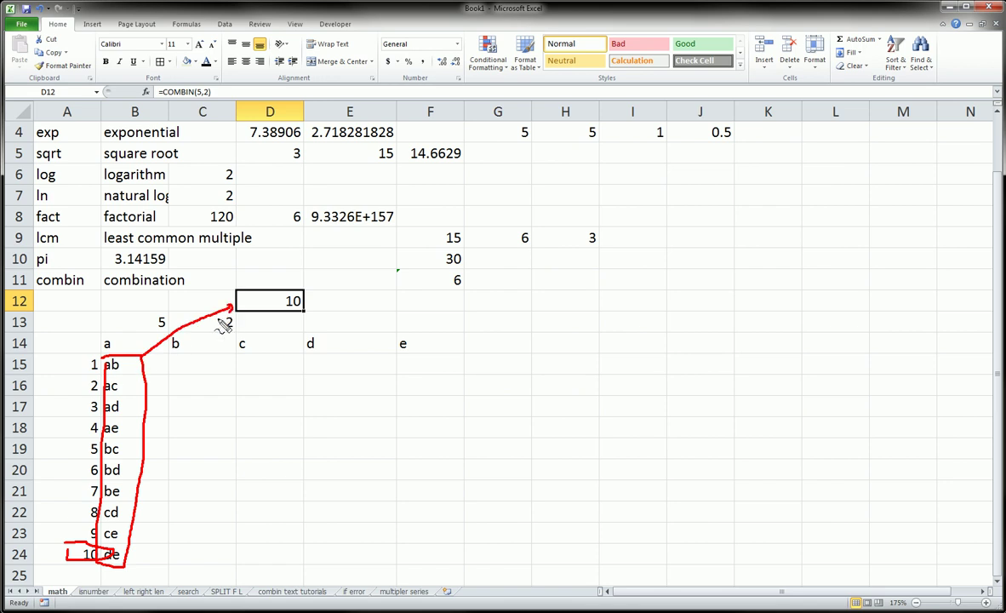
key("Escape")
Enter the formula =combin(500,20) in E12 as a second combination example
key("Right")
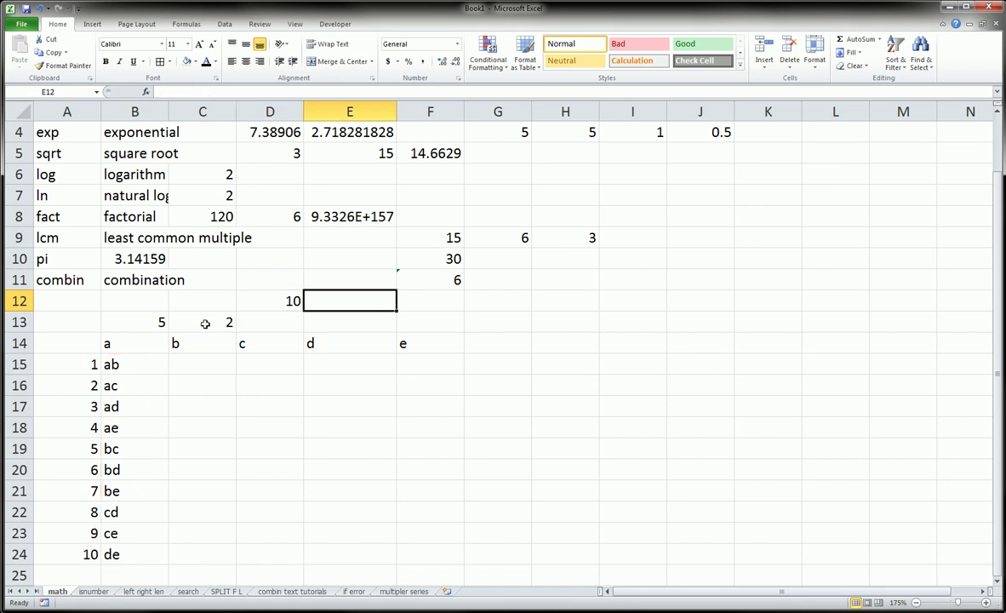
type("=com")
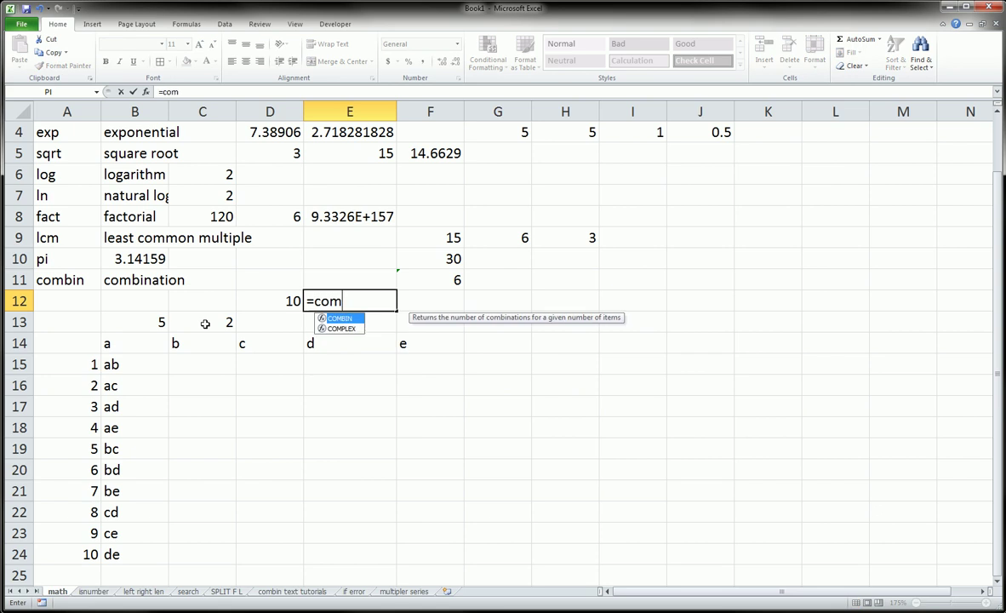
type("bin(")
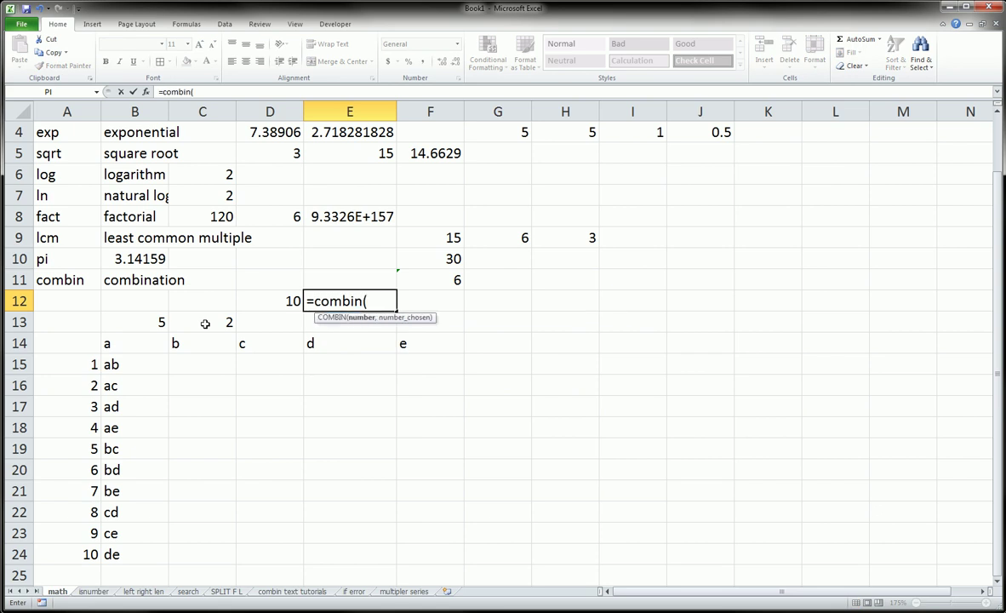
type("500,")
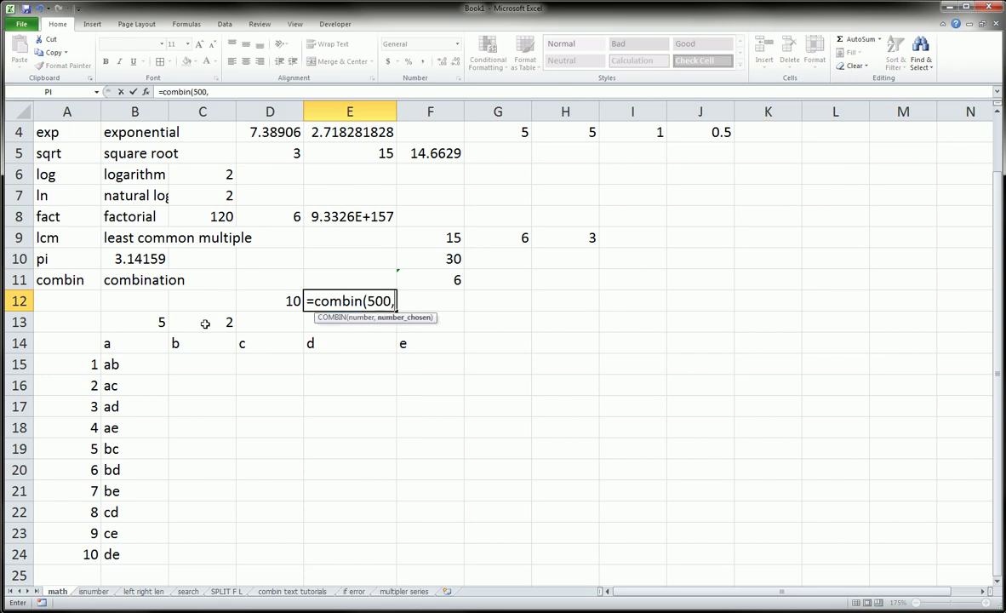
type("20)")
key("Return")
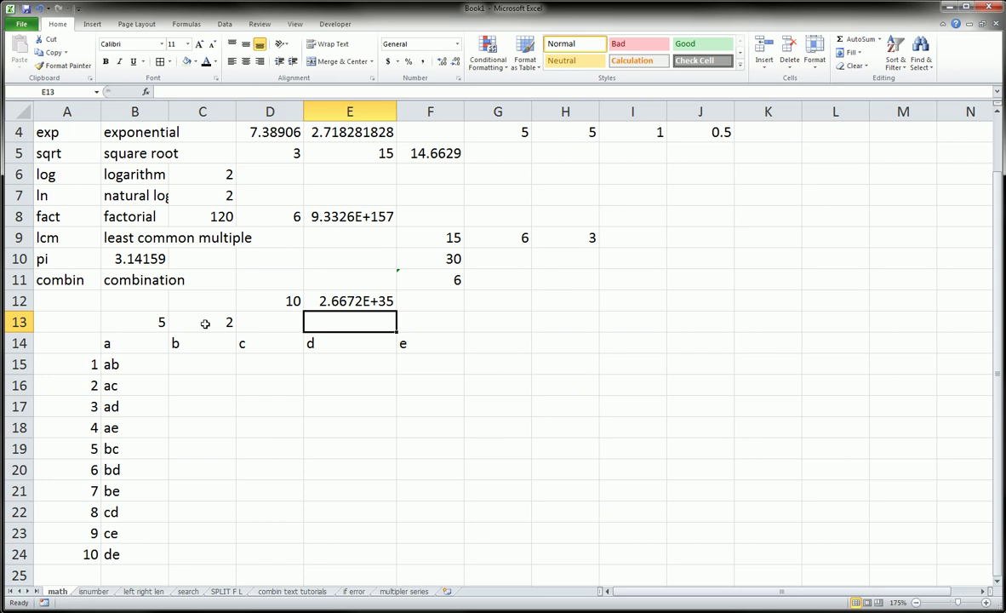
key("Up")
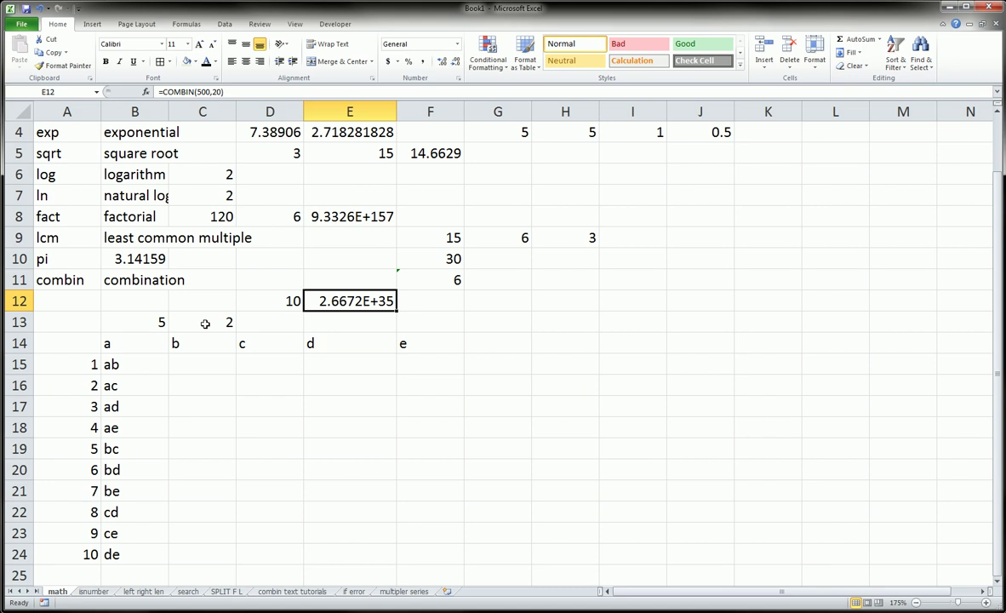
left_click(388, 402)
scroll(388, 398, "up", 1)
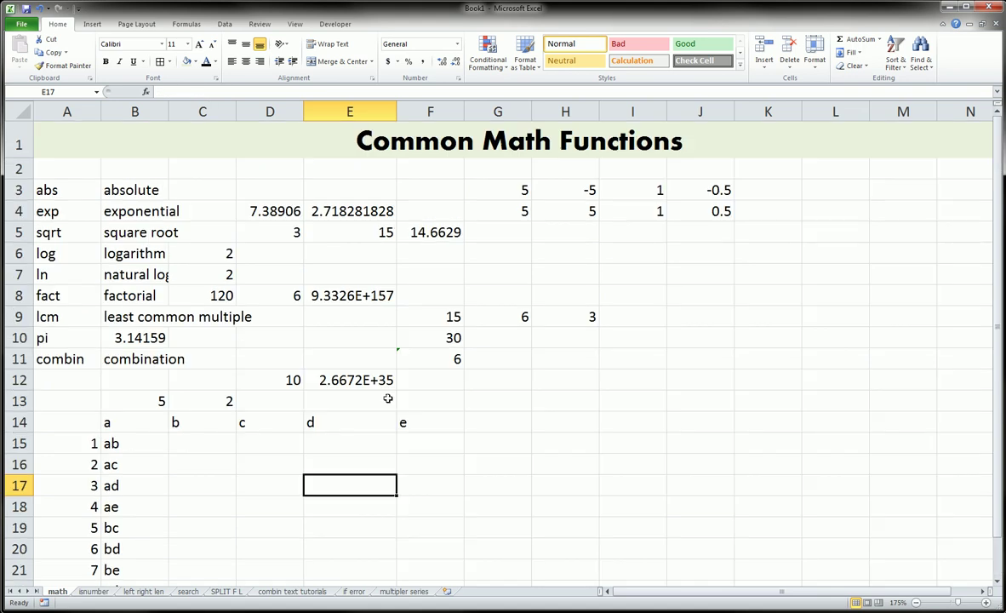